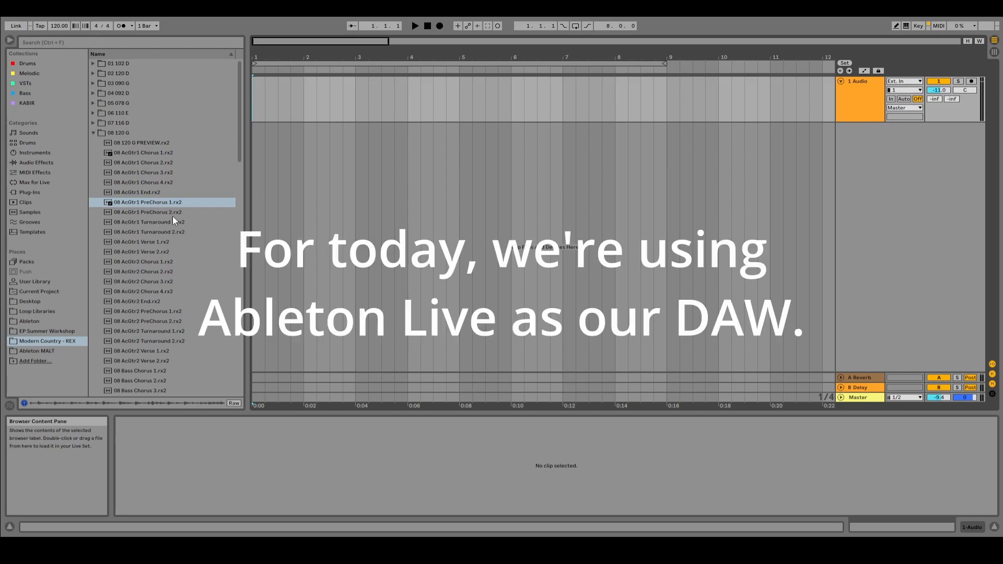
Step: Place the 08 Drums Intro.rx2 loop at bar 1 on a new audio track and play it back
scroll(173, 256, down, 9)
scroll(172, 258, down, 15)
scroll(170, 258, down, 15)
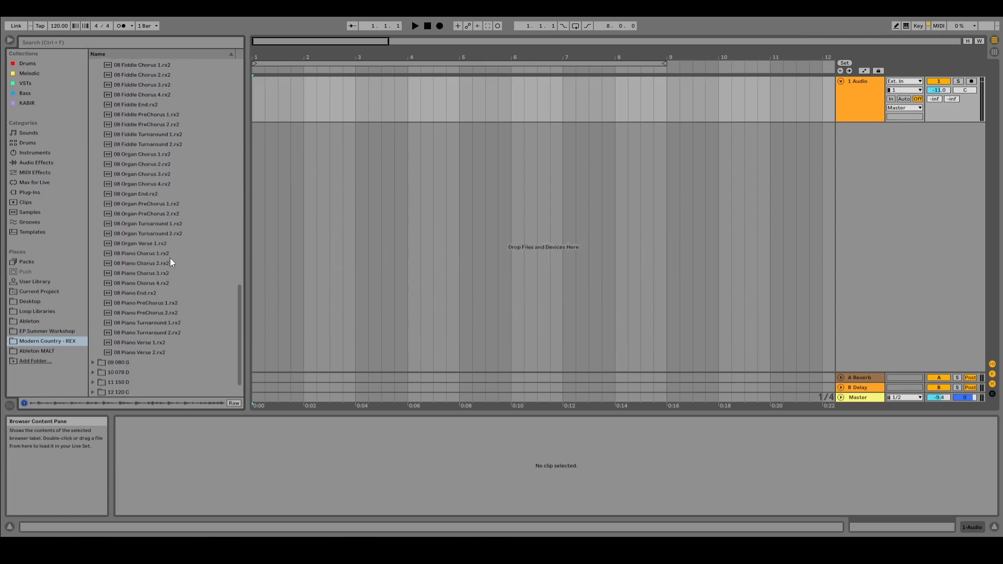
scroll(165, 259, up, 12)
scroll(165, 258, up, 5)
scroll(160, 131, up, 1)
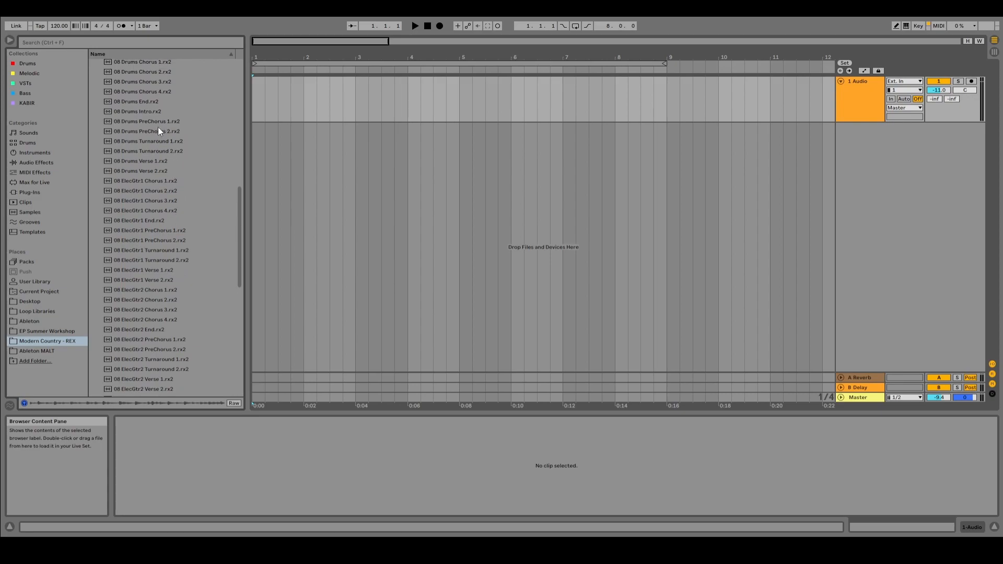
drag(135, 113, 256, 128)
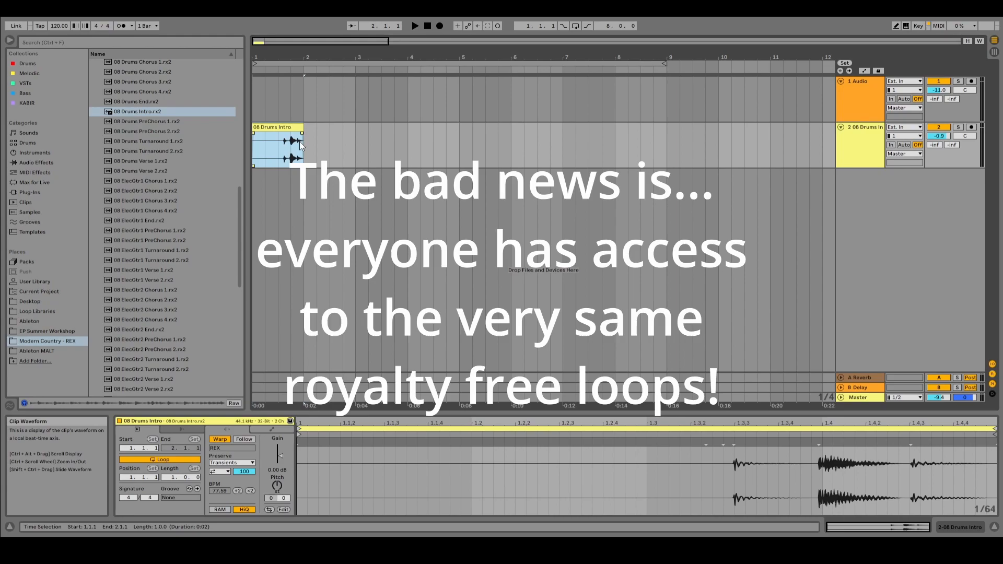
key(space)
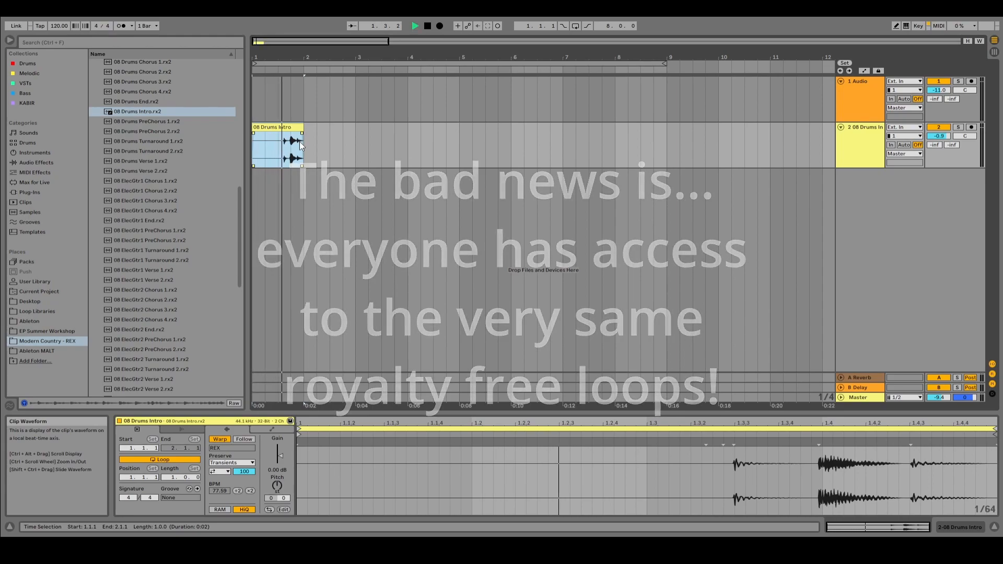
key(space)
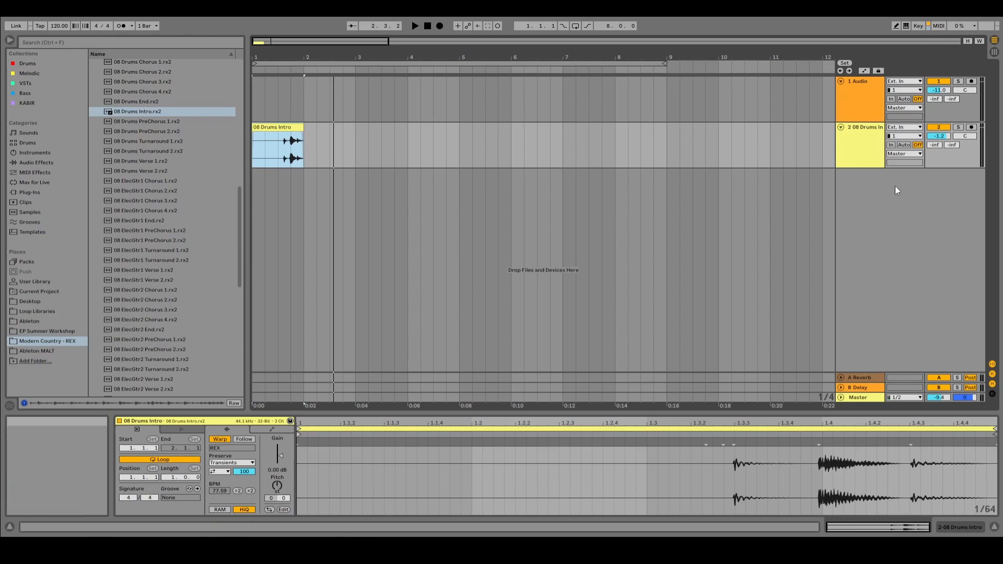
Step: Increase the height of the drums track and enlarge the view of the Drums Intro clip's waveform
click(853, 168)
drag(854, 168, 854, 230)
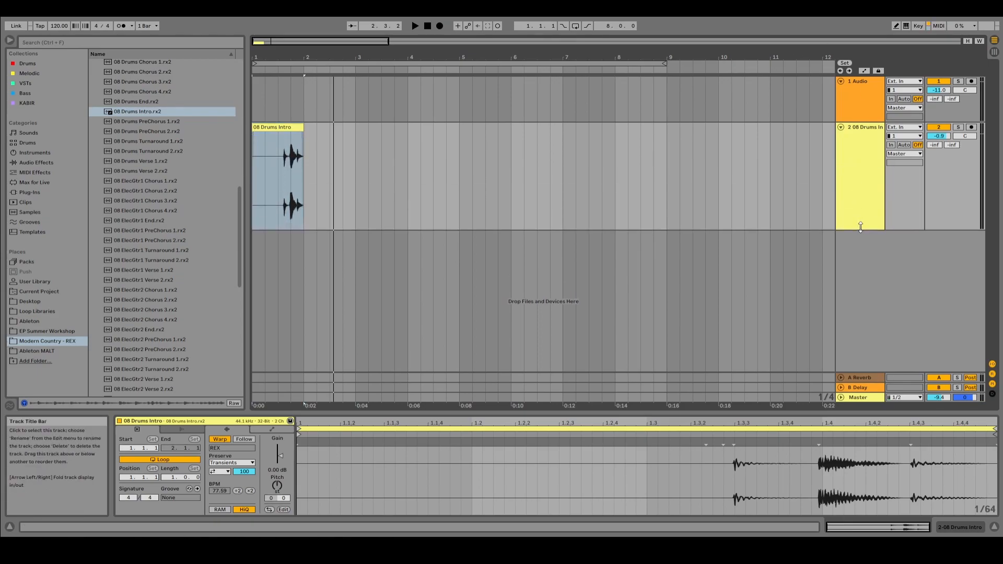
drag(288, 57, 288, 88)
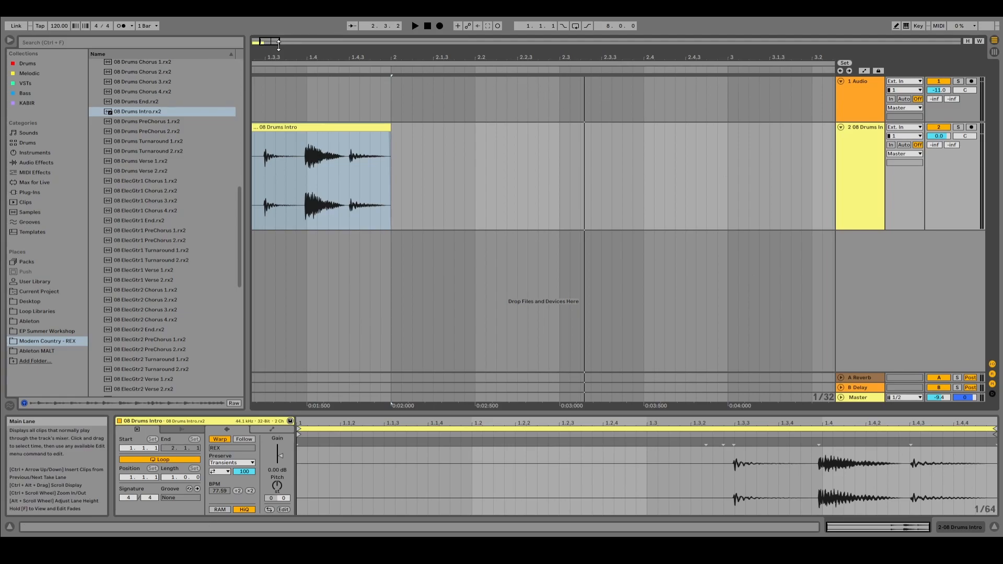
drag(267, 42, 264, 37)
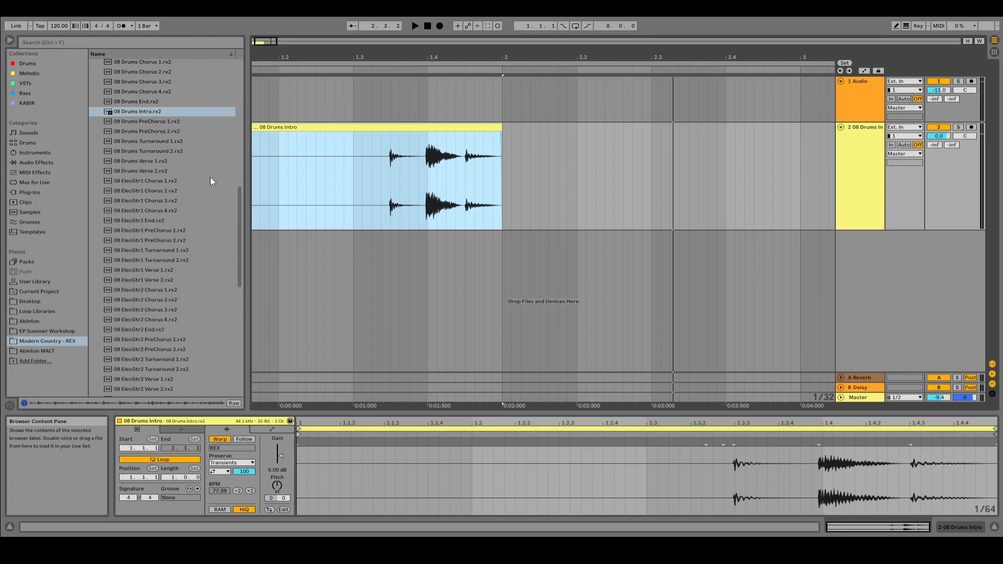
Step: Place the 08 Drums PreChorus 1.rx2 loop at bar 2 on the drums track, directly after the intro clip
scroll(188, 161, up, 5)
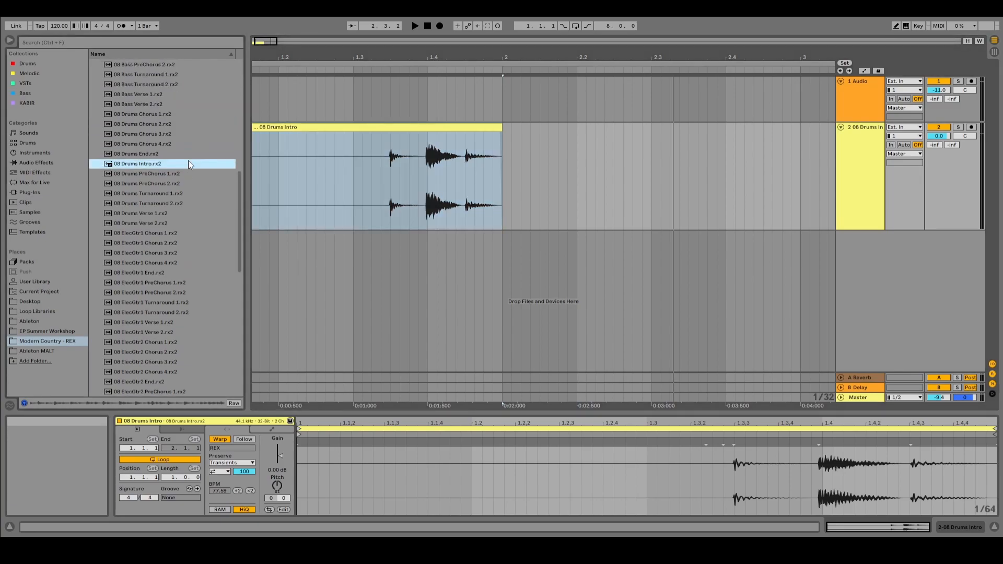
scroll(167, 173, down, 3)
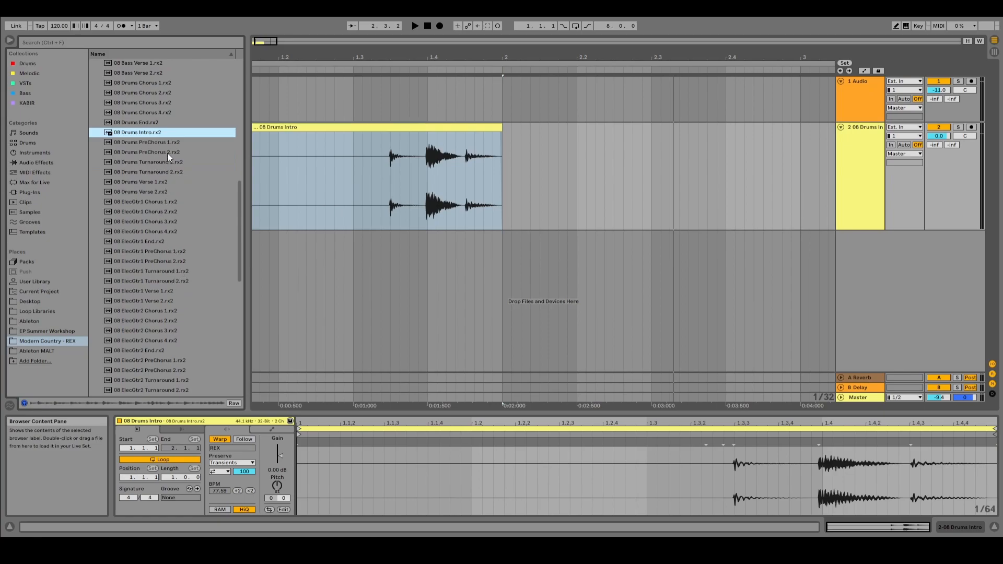
drag(143, 143, 504, 190)
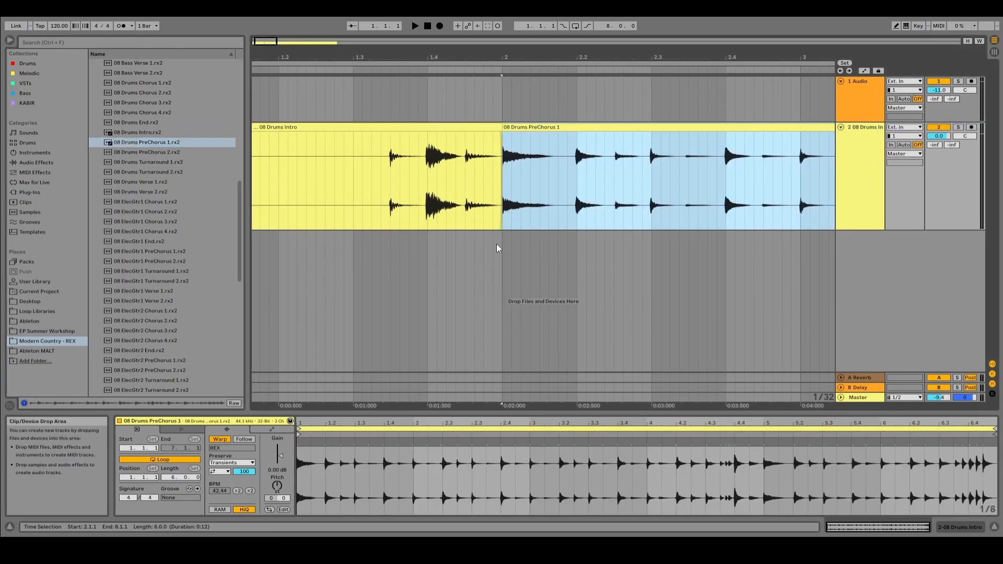
scroll(497, 244, down, 10)
scroll(496, 244, up, 6)
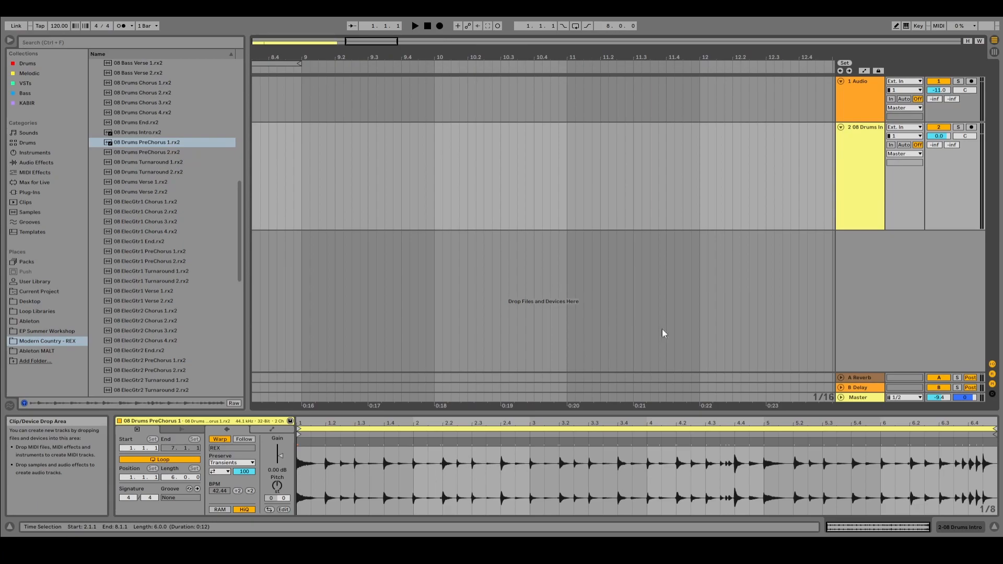
drag(364, 41, 273, 40)
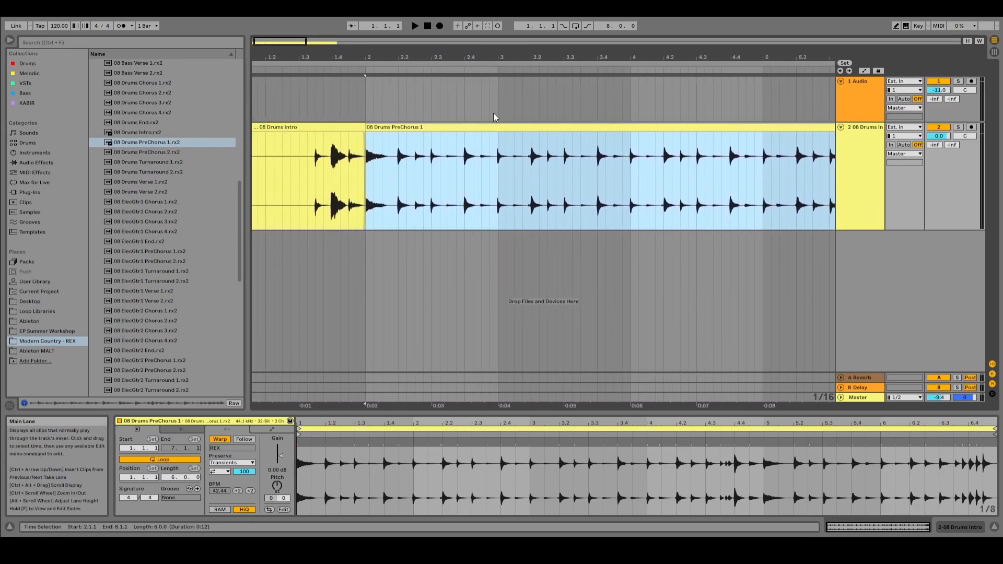
Step: Play the drums track from 1.1.4 through the end of the Drums PreChorus 1 clip, then stop playback
click(258, 99)
key(space)
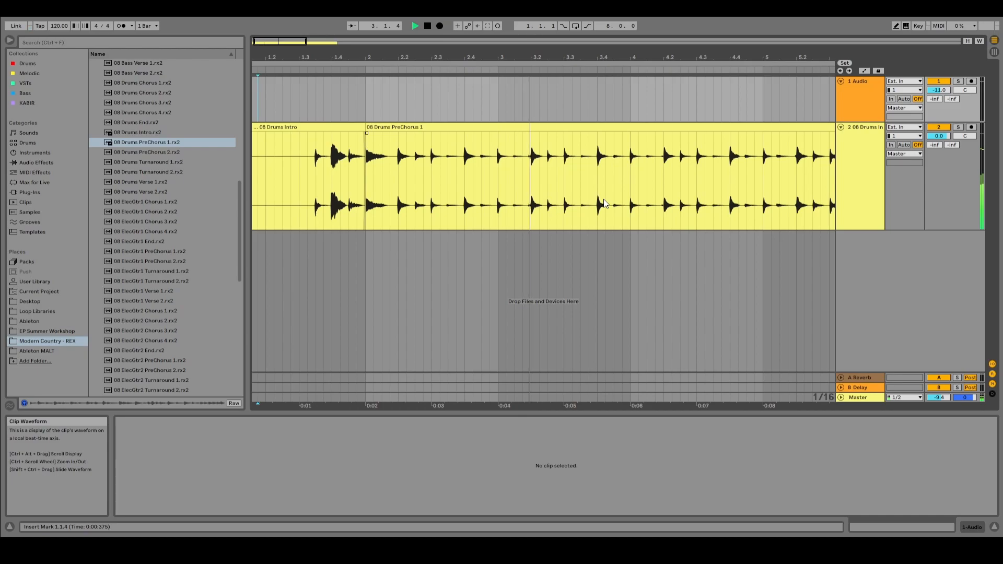
scroll(585, 214, down, 5)
scroll(585, 214, right, 8)
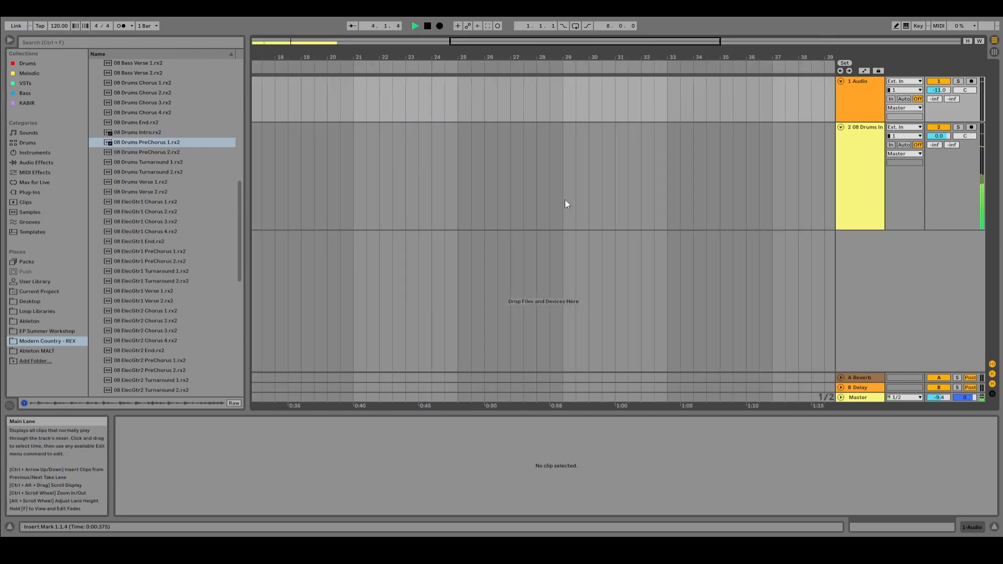
drag(544, 43, 347, 43)
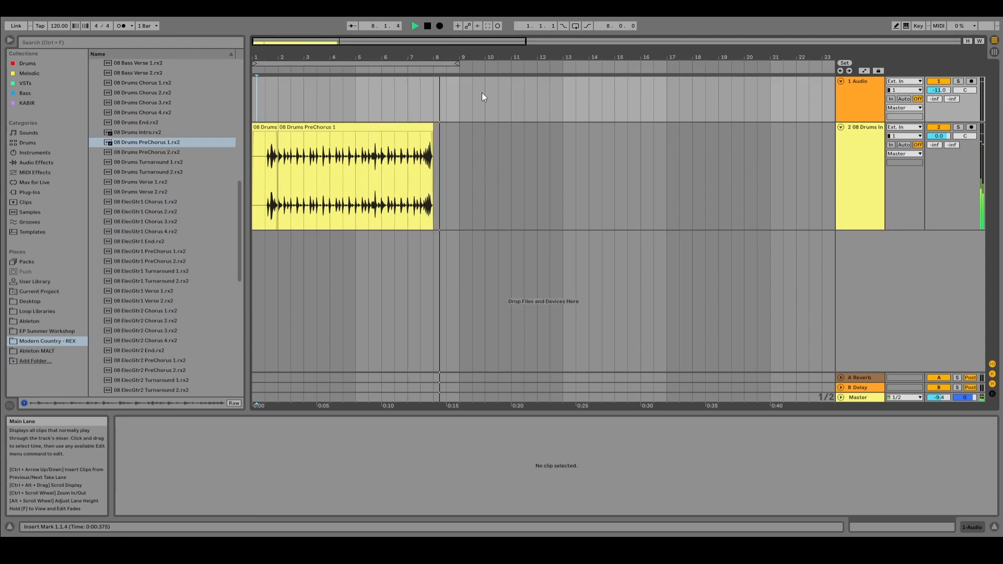
key(space)
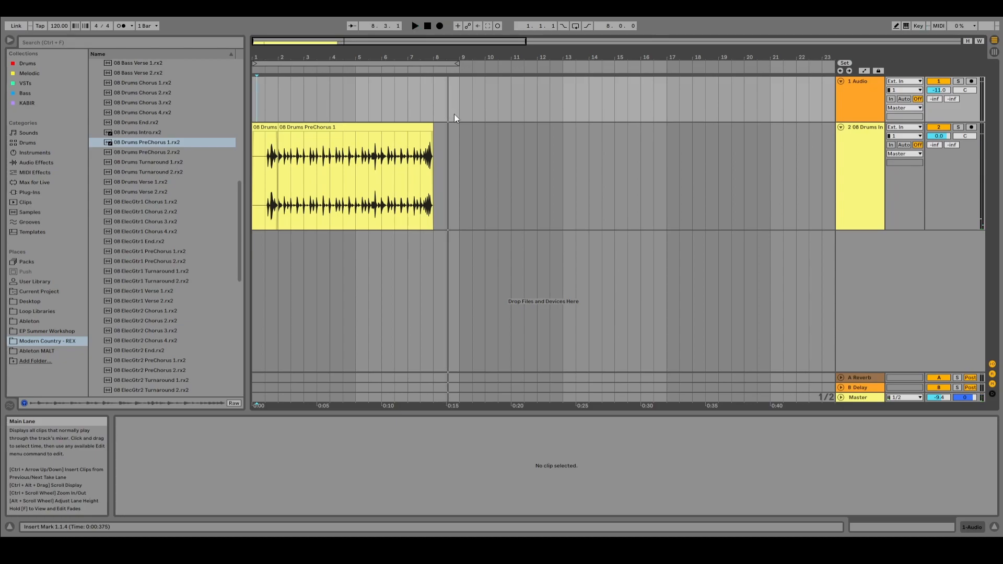
Step: Duplicate the Drums PreChorus 1 clip directly after itself and play the transition between the two clips from 7.3.1
click(401, 125)
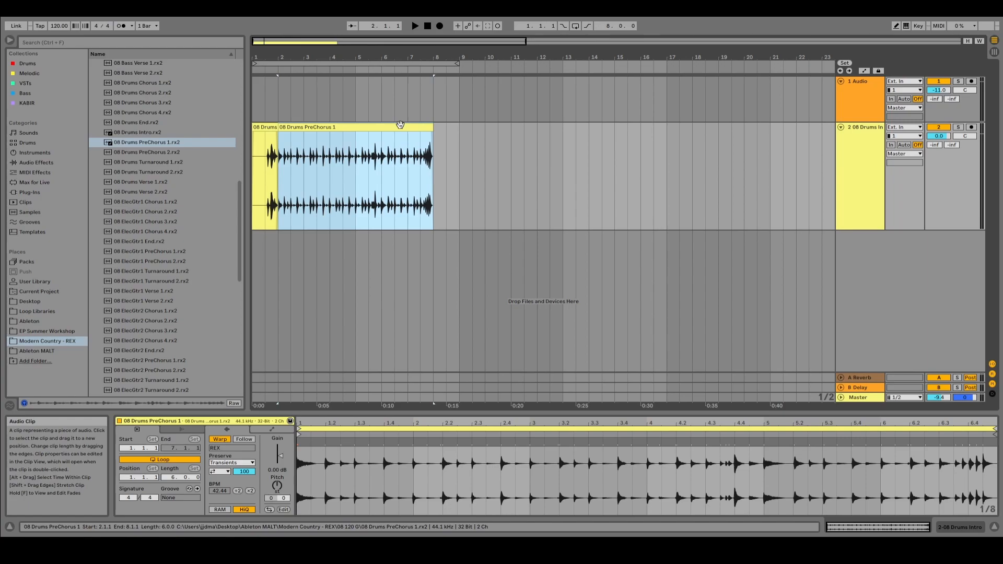
key(ctrl+d)
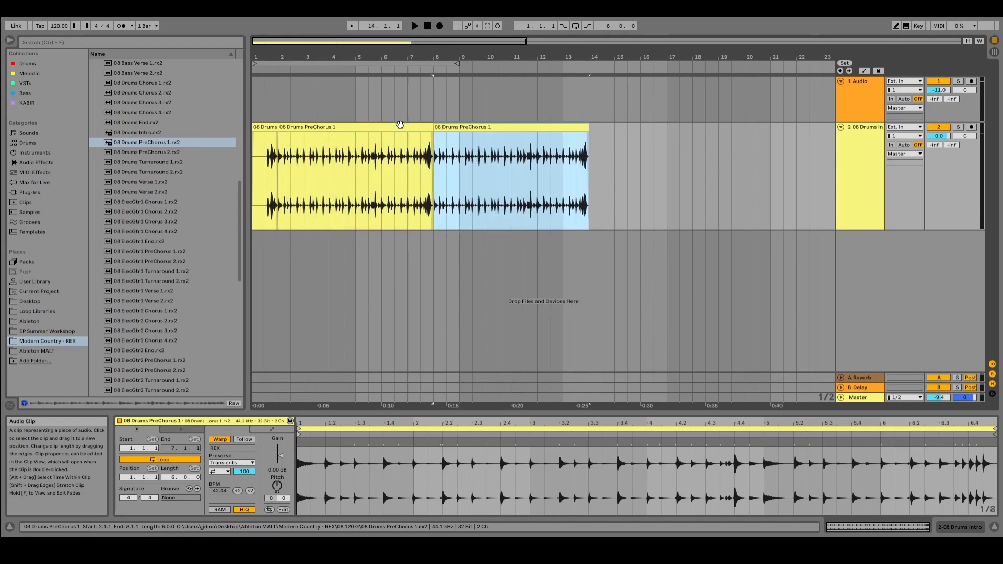
click(415, 102)
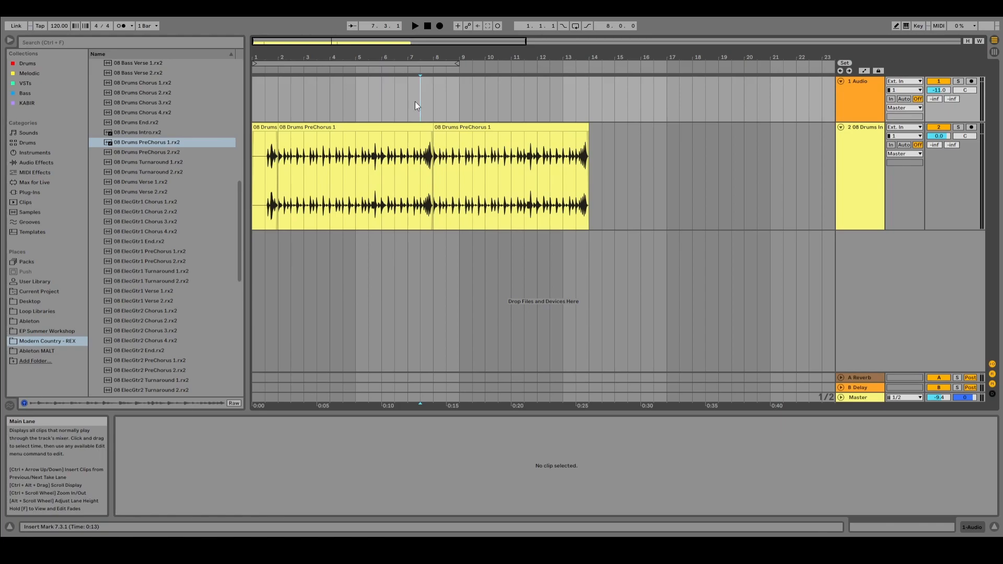
key(space)
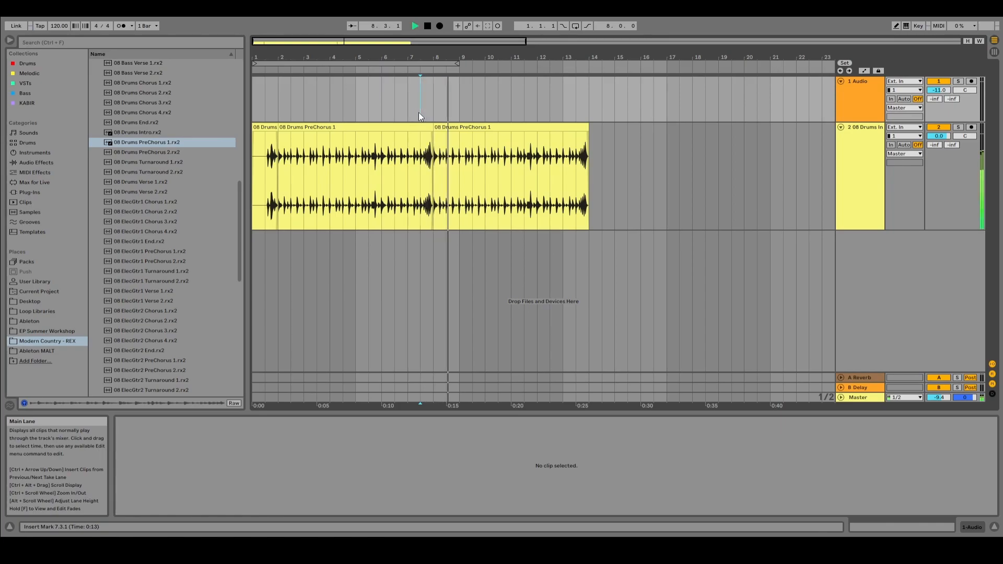
key(space)
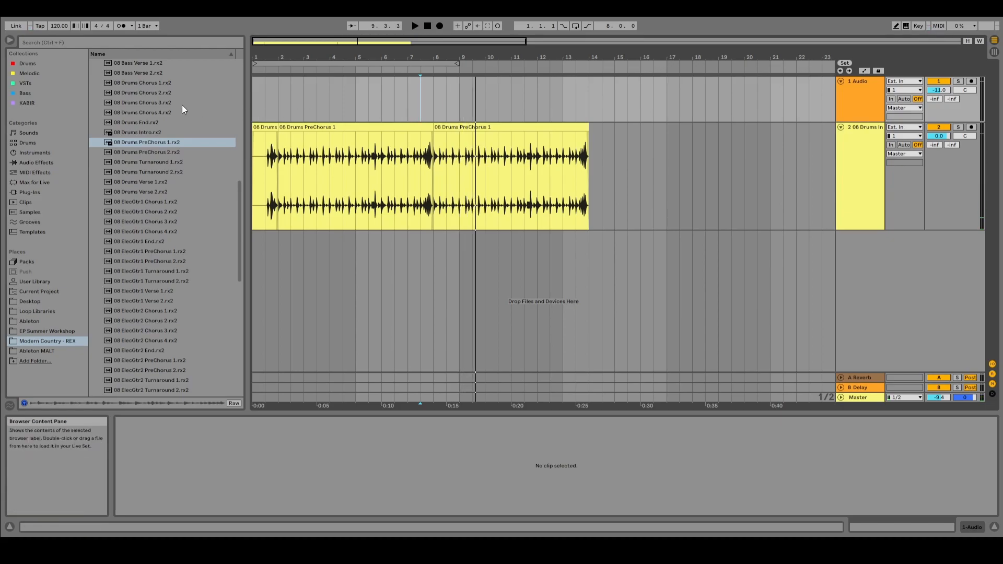
Step: Examine the waveform of the second Drums PreChorus 1 clip in the enlarged sample editor, then shrink the editor again
scroll(173, 130, up, 7)
scroll(171, 128, up, 7)
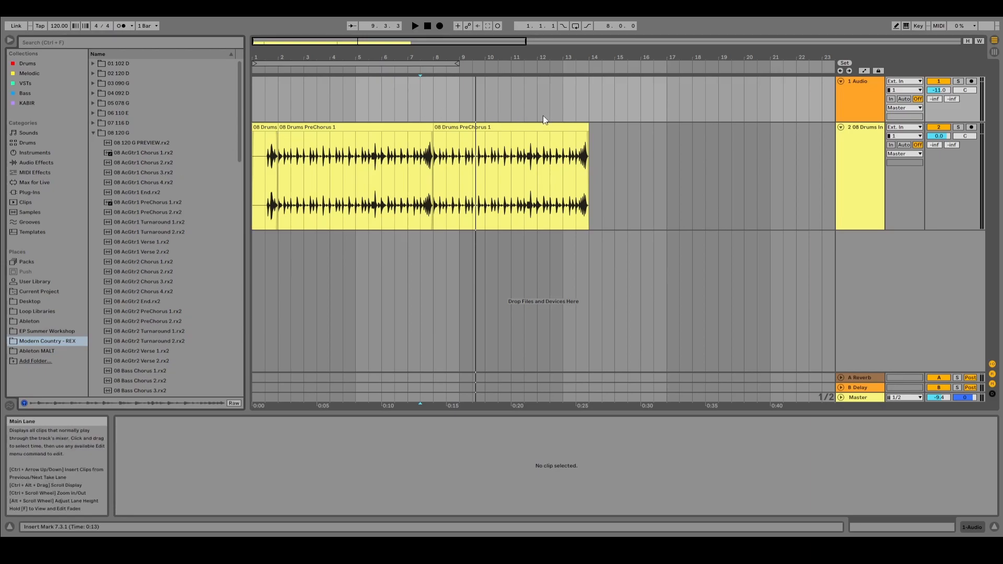
click(527, 125)
drag(600, 413, 541, 228)
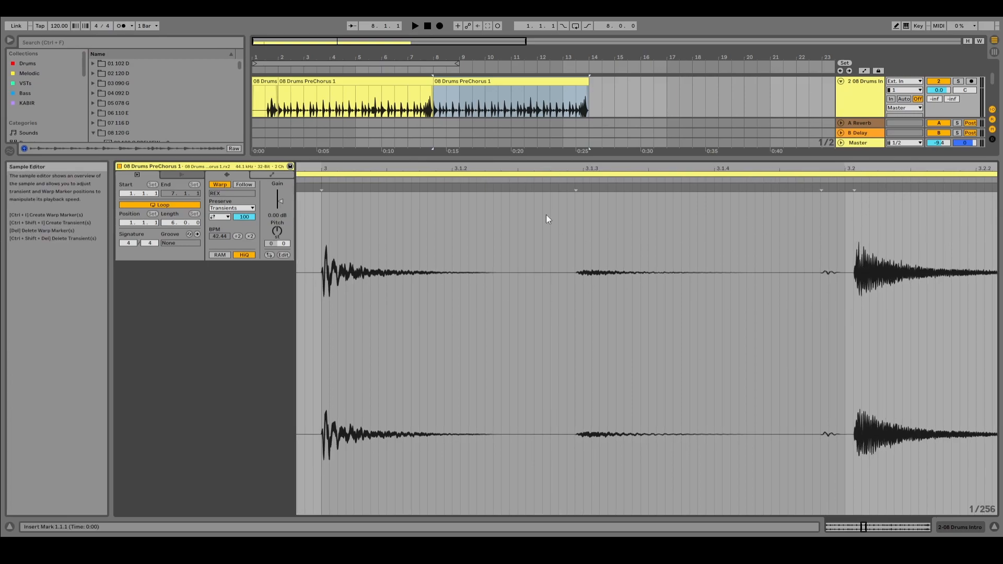
drag(554, 158, 556, 185)
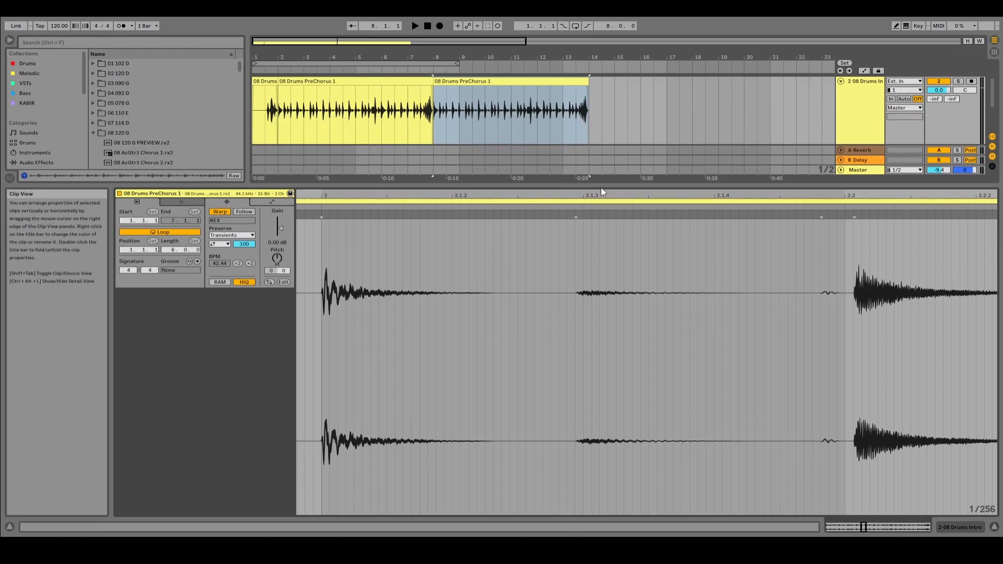
drag(601, 186, 596, 349)
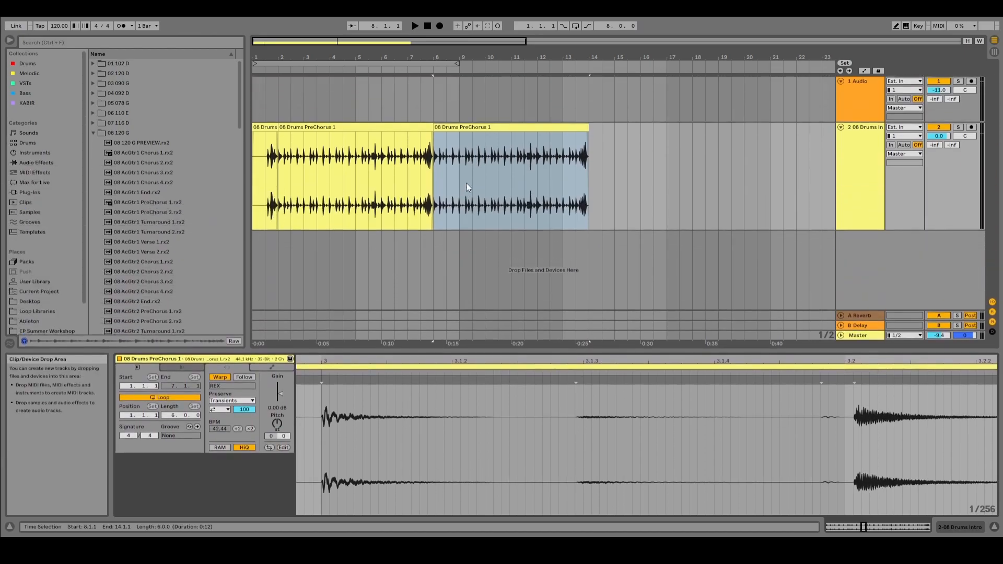
Step: Play the drum arrangement from bar 1 and stop it partway through the first PreChorus clip
click(255, 95)
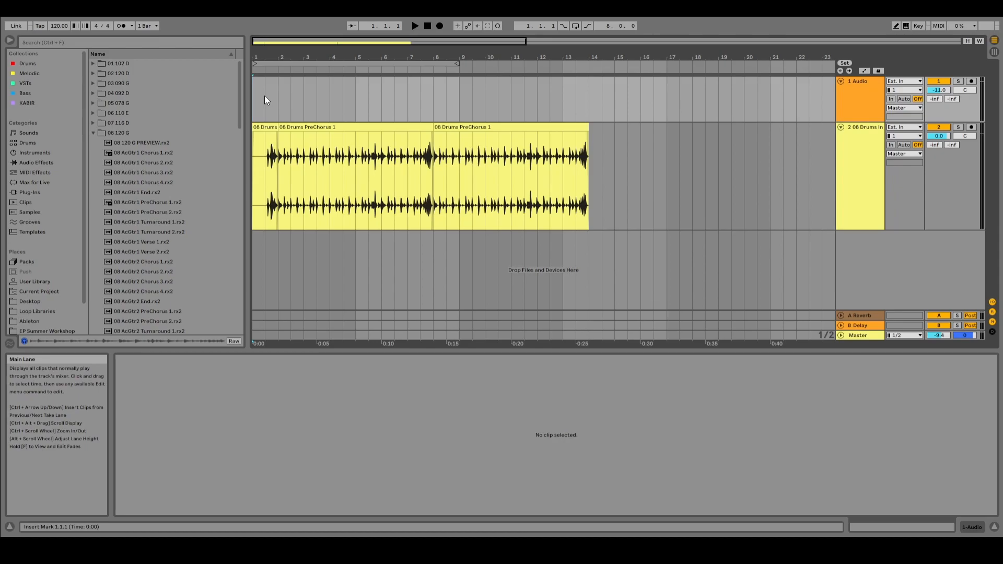
key(space)
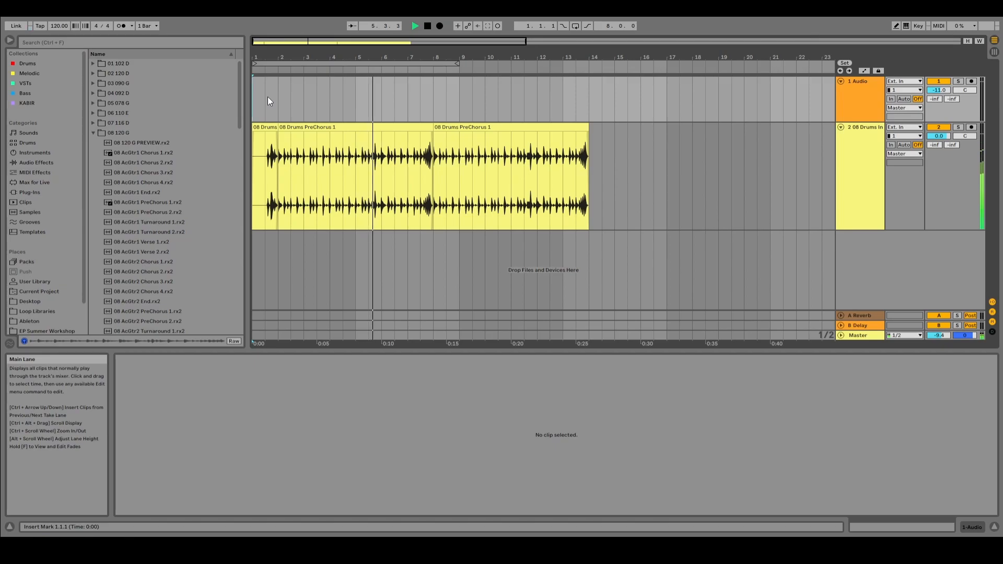
key(space)
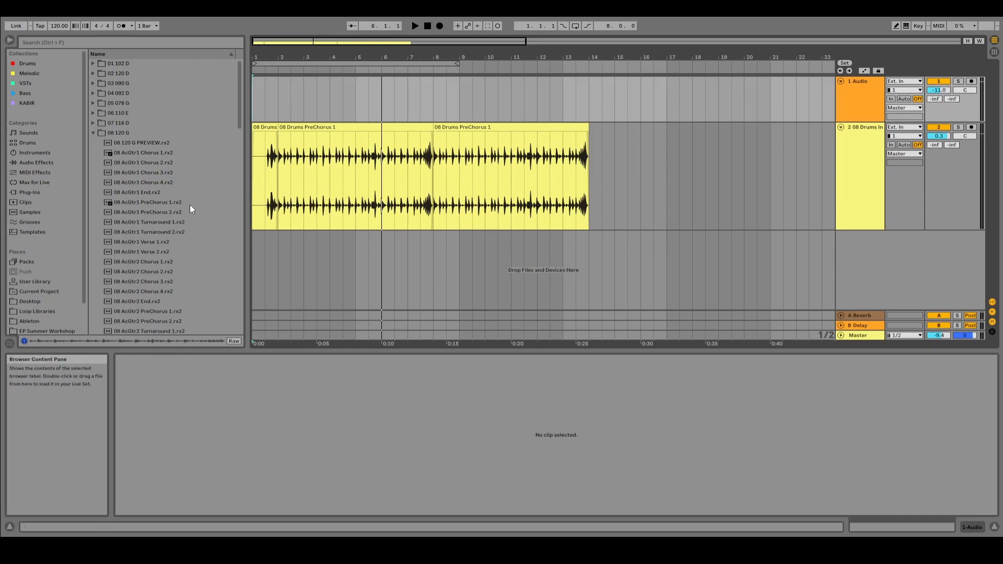
scroll(162, 165, down, 1)
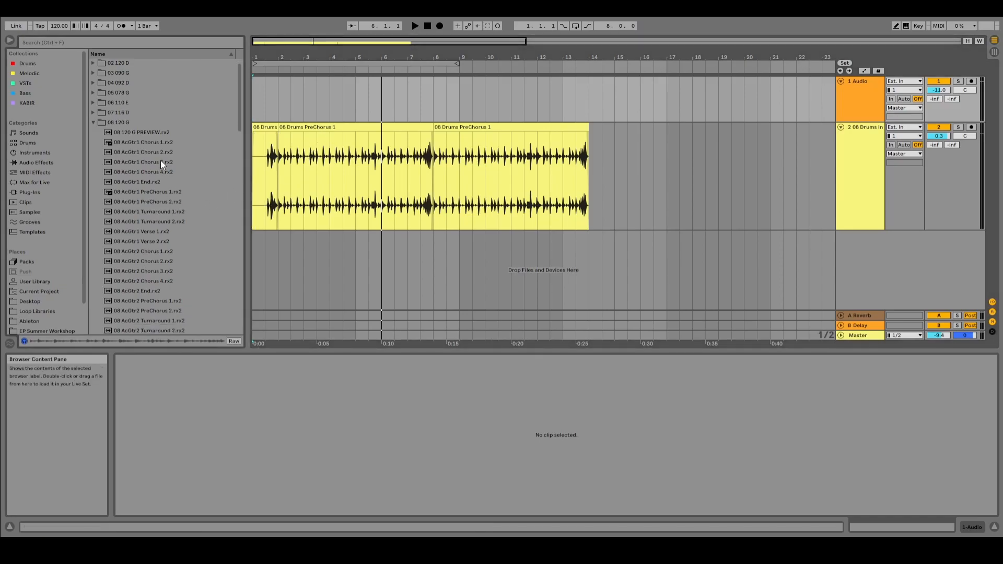
drag(155, 143, 280, 248)
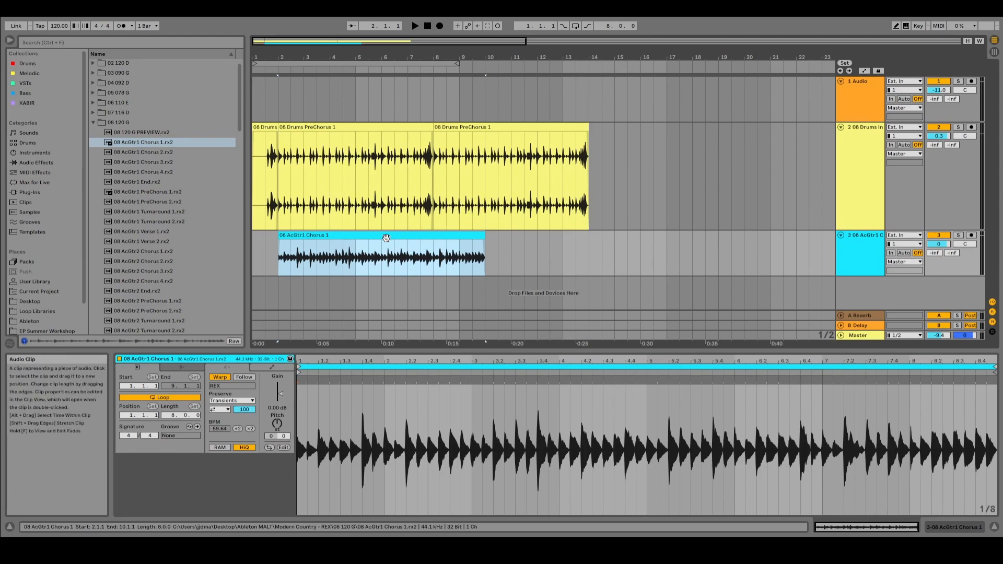
key(Delete)
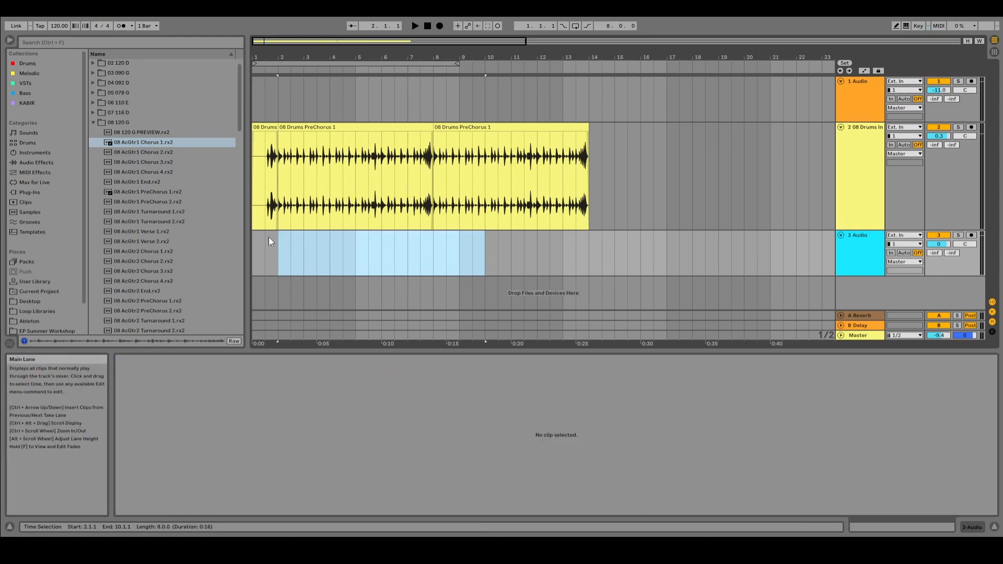
Step: Place the 08 AcGtr1 PreChorus 1.rx2 loop at bar 2 on the third track and pan that track left to about 23L
drag(159, 192, 279, 257)
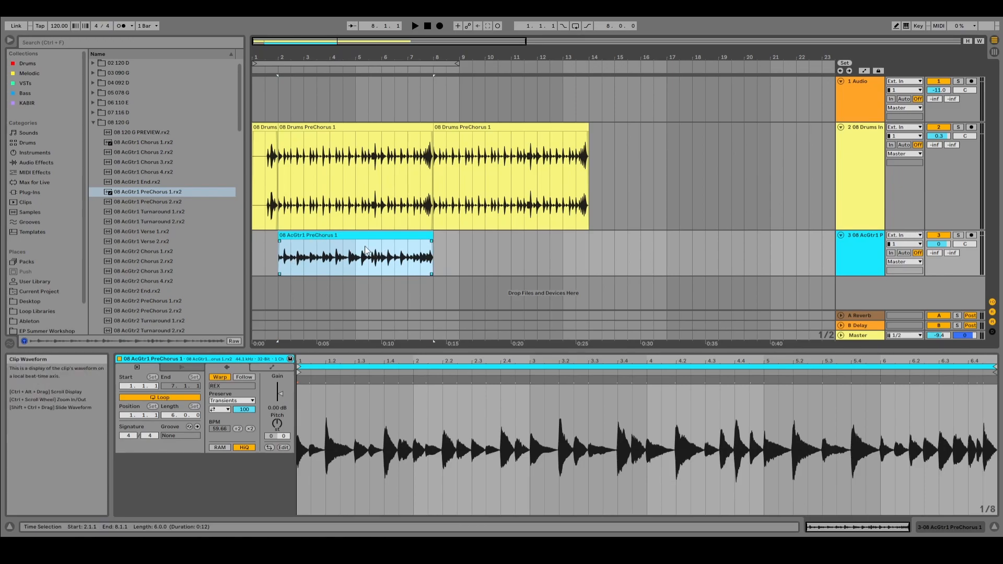
key(Tab)
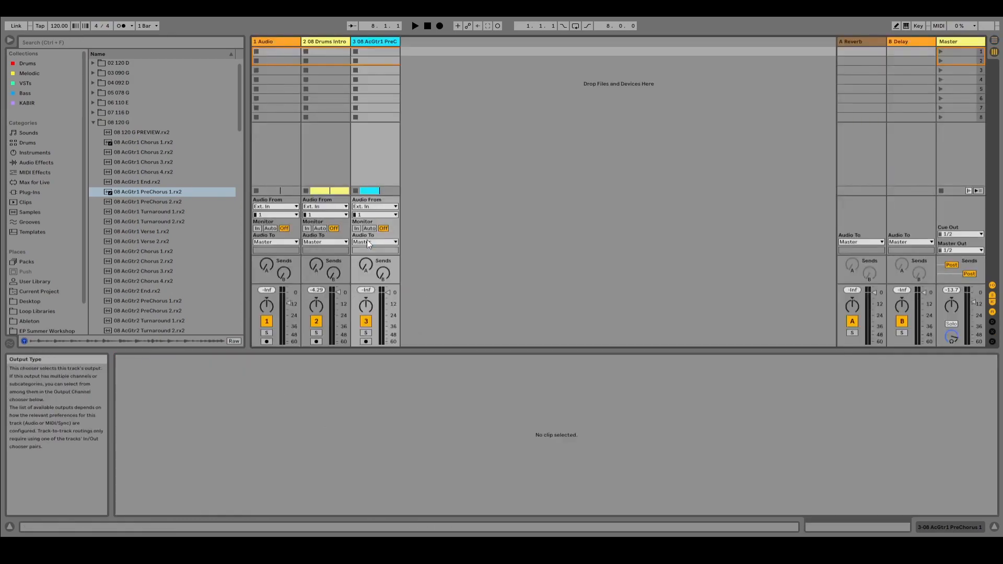
drag(365, 306, 366, 319)
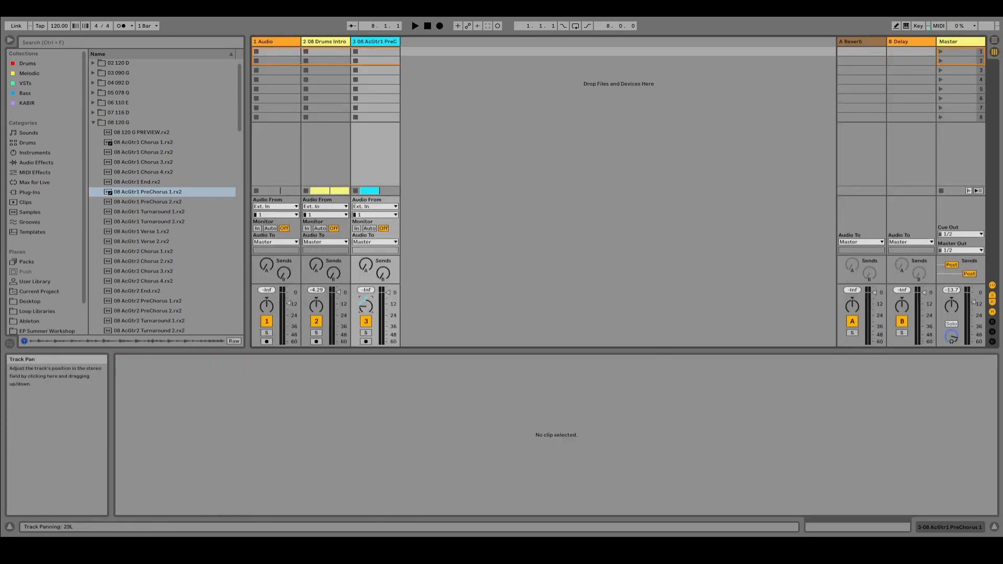
Step: Play the drums and guitar together, and set the volumes to -7.0 dB for drums and -11.3 dB for tracks 1 and 3
key(Tab)
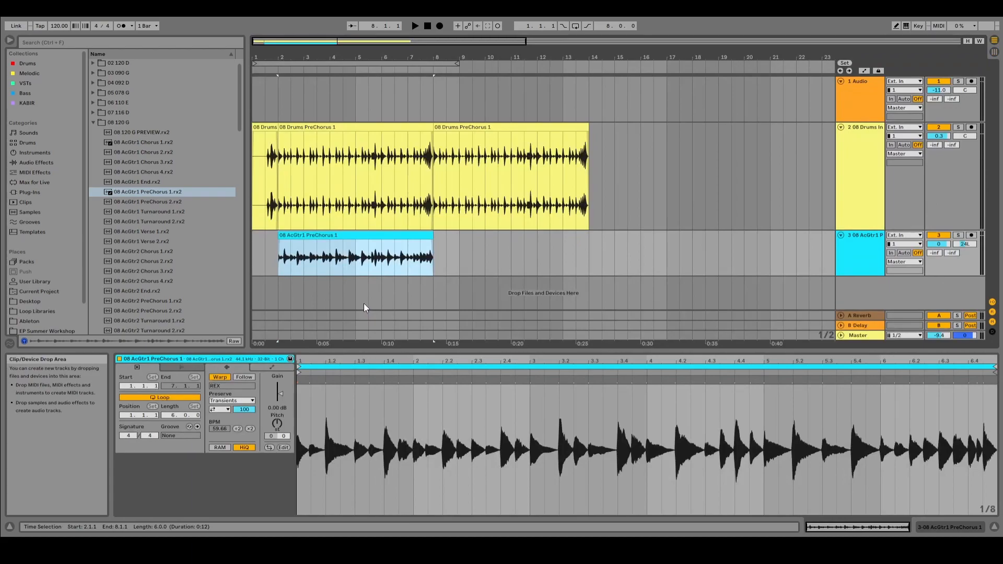
key(space)
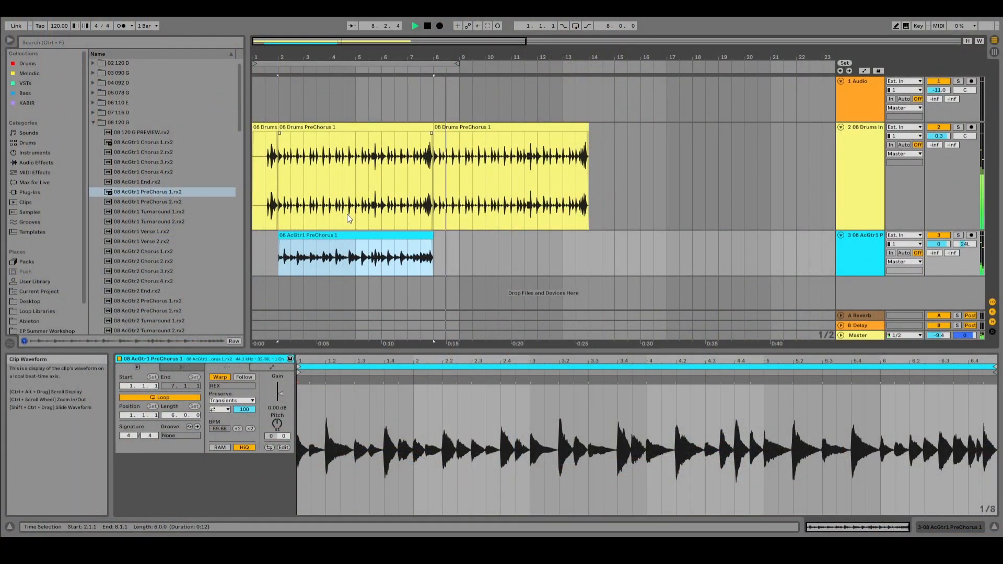
key(Tab)
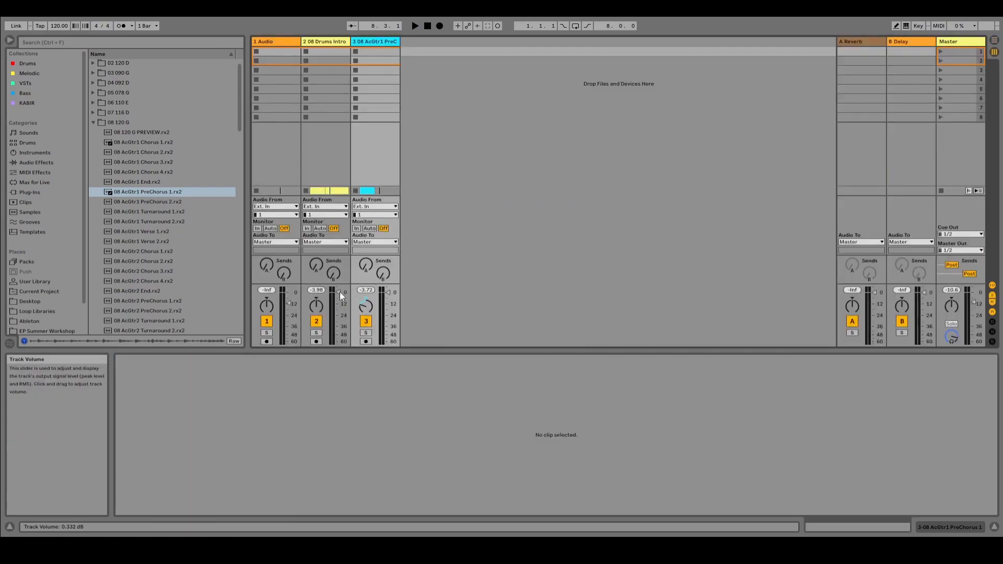
drag(340, 292, 340, 299)
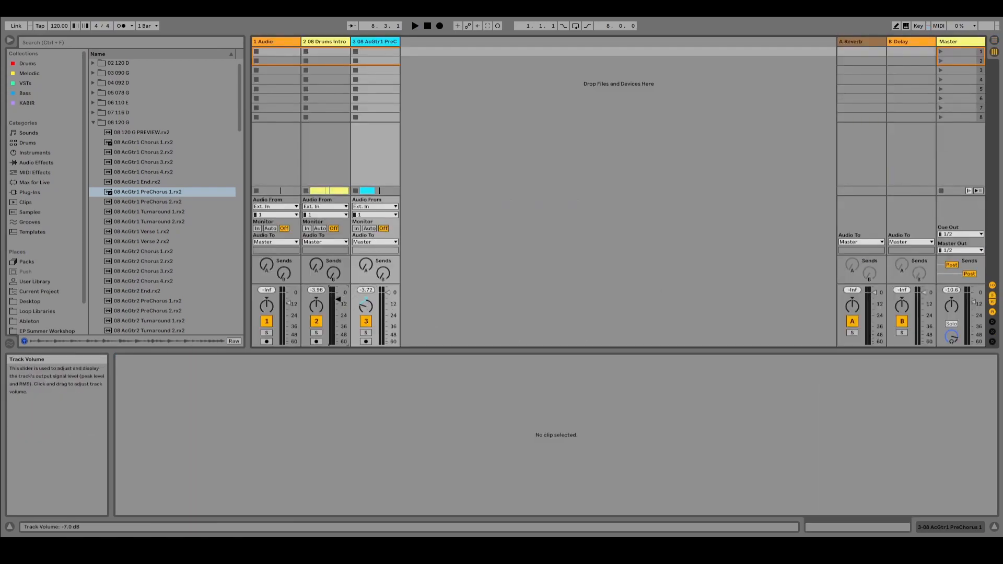
click(290, 306)
drag(384, 294, 388, 301)
key(Tab)
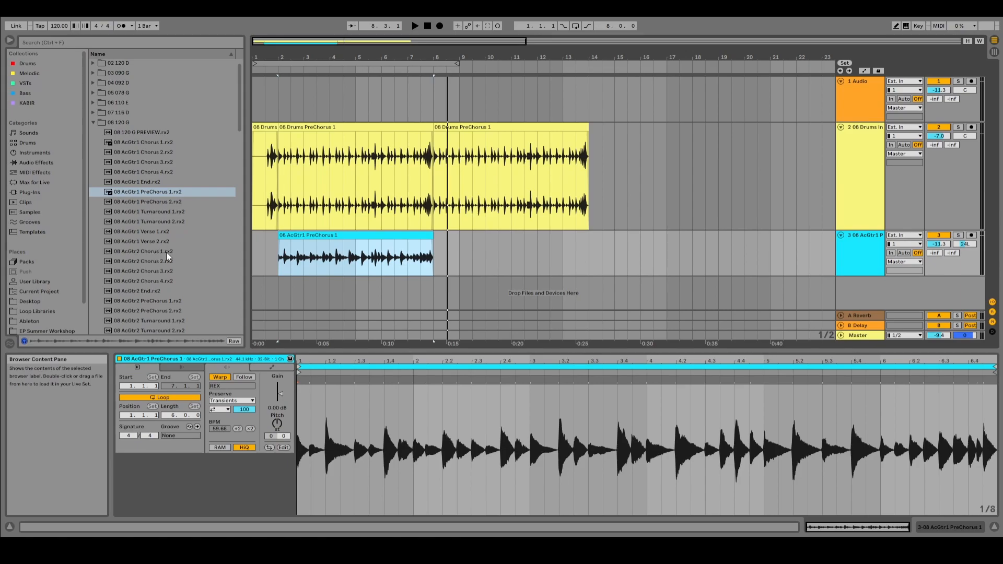
Step: Place the 08 AcGtr2 PreChorus 1.rx2 loop at bar 2 on a new fourth track and pan that track right to 26R
drag(148, 253, 177, 249)
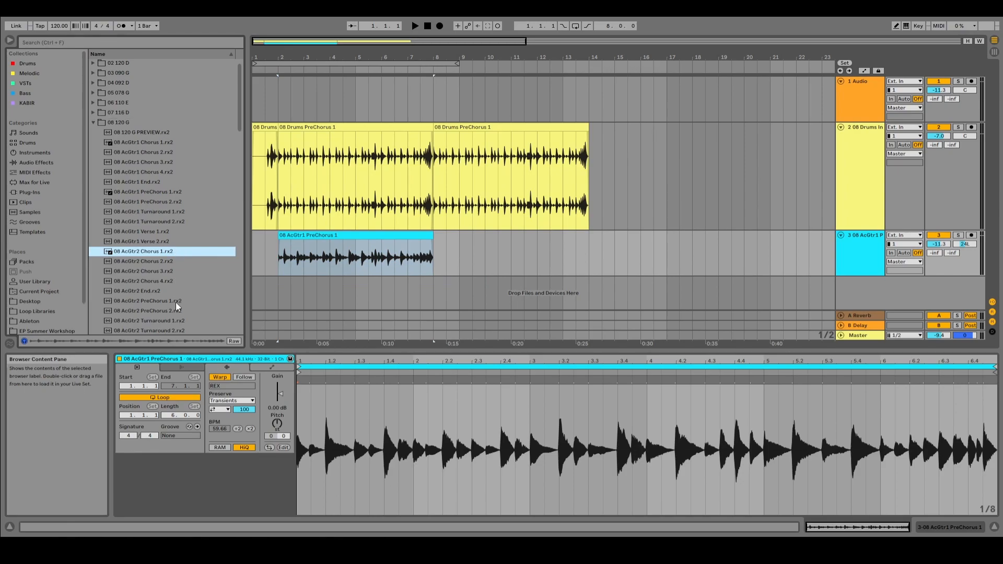
drag(173, 303, 277, 294)
key(Tab)
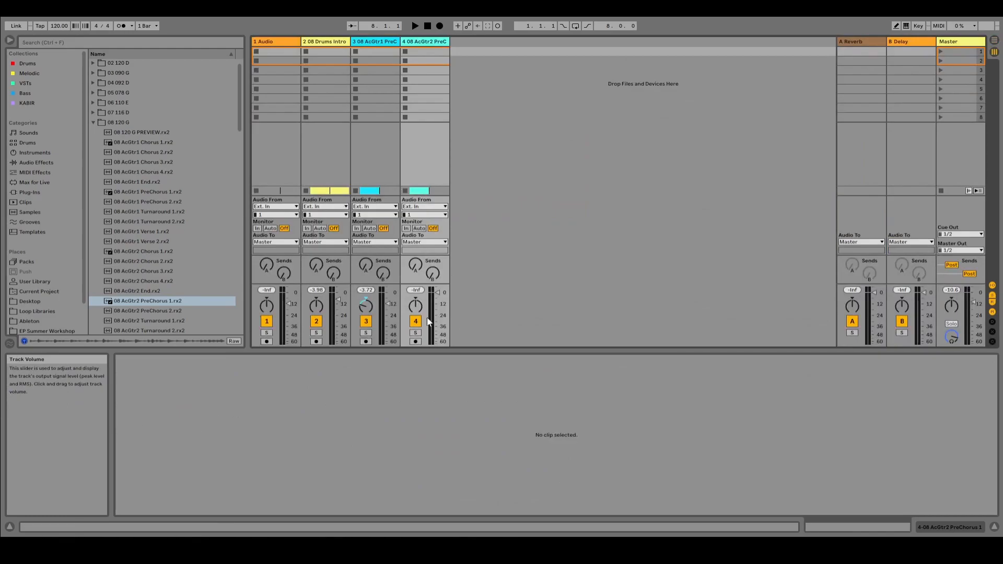
drag(418, 306, 418, 291)
key(Tab)
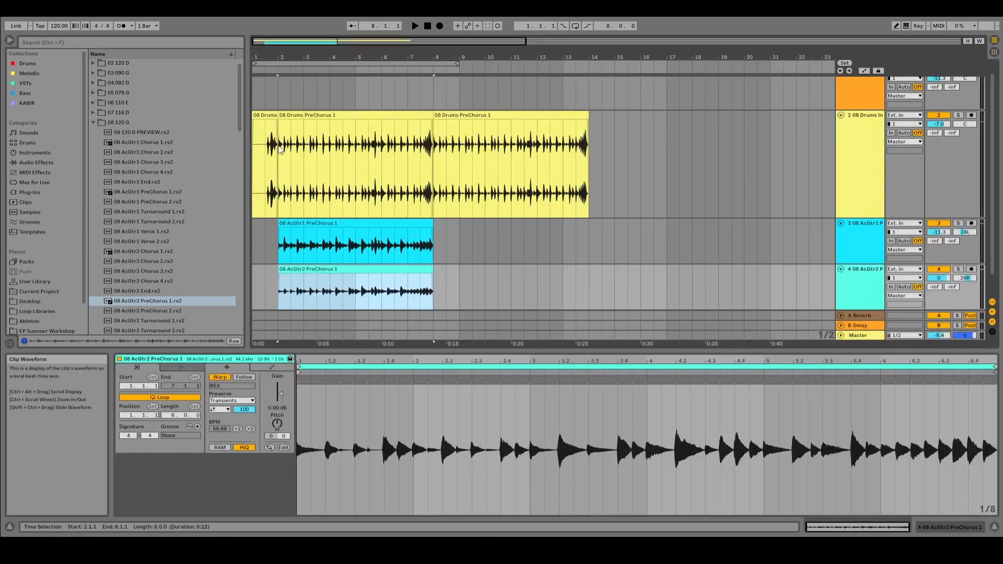
Step: Play the drums with both acoustic guitars from bar 2 and stop partway through the PreChorus section
click(276, 89)
key(space)
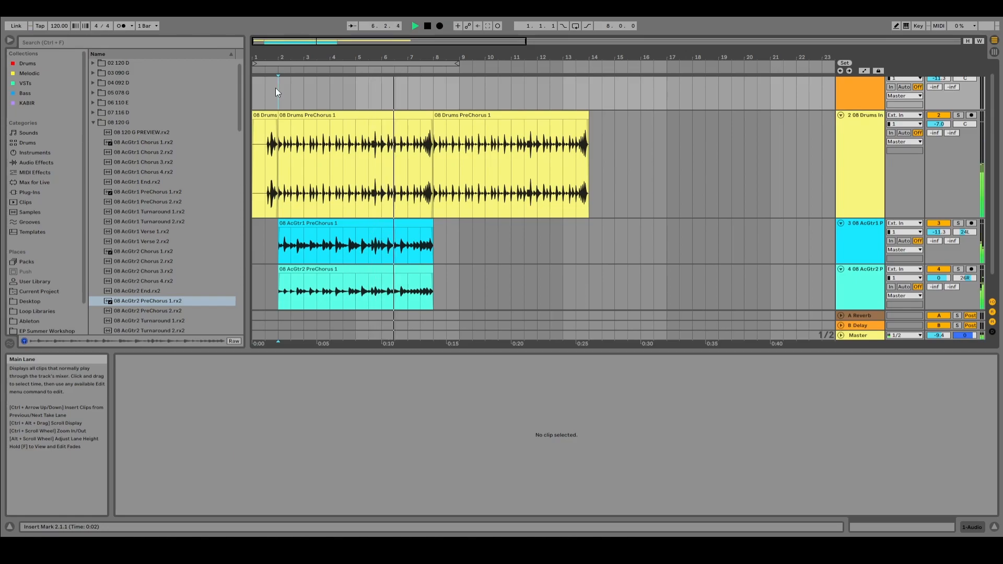
key(space)
Step: Duplicate the AcGtr1 PreChorus 1 and AcGtr2 PreChorus 1 clips directly after themselves at bar 8
click(404, 220)
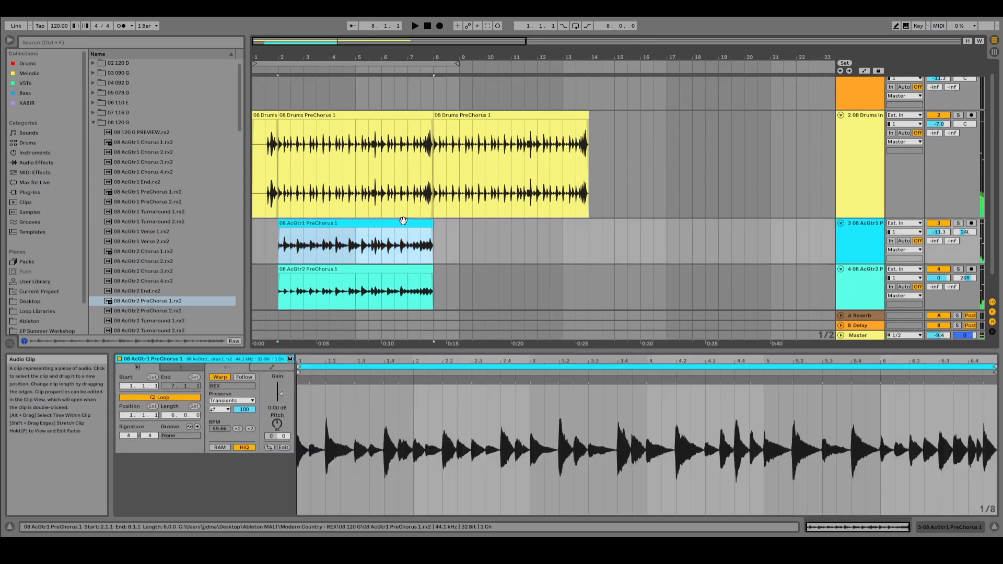
key(ctrl+d)
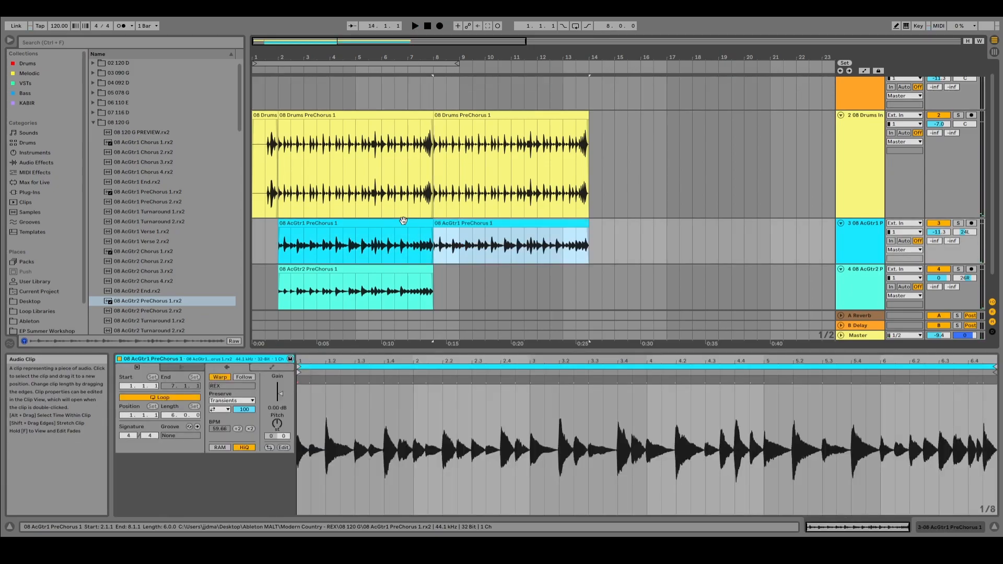
click(418, 271)
key(ctrl+d)
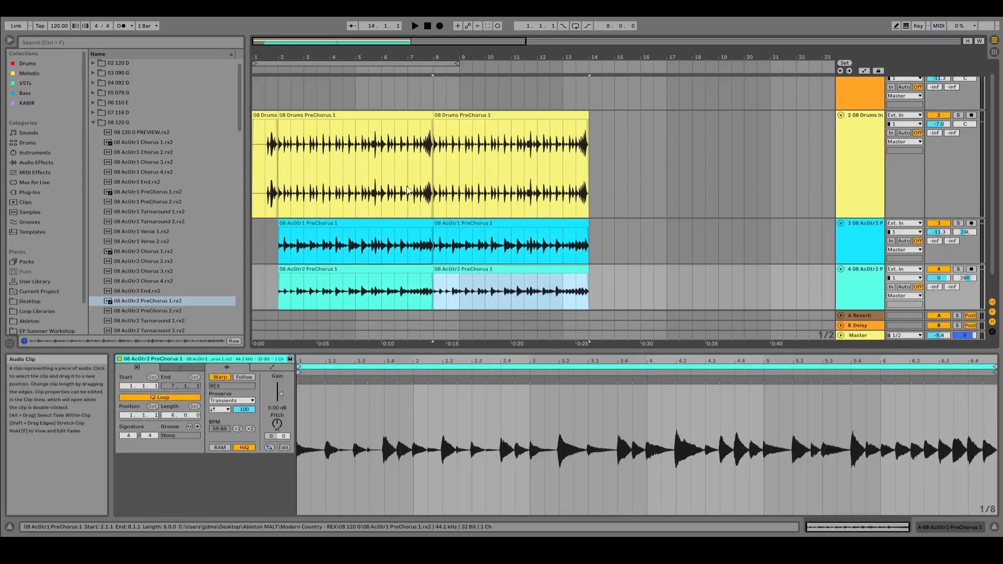
Step: Play the transition between the repeated PreChorus clips from bar 7 and stop it in bar 9
click(408, 91)
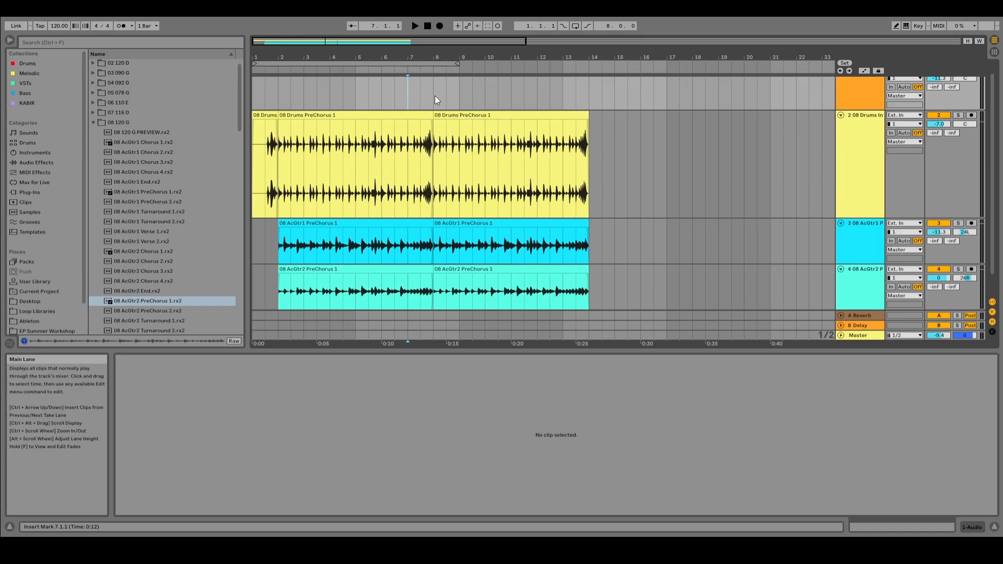
key(space)
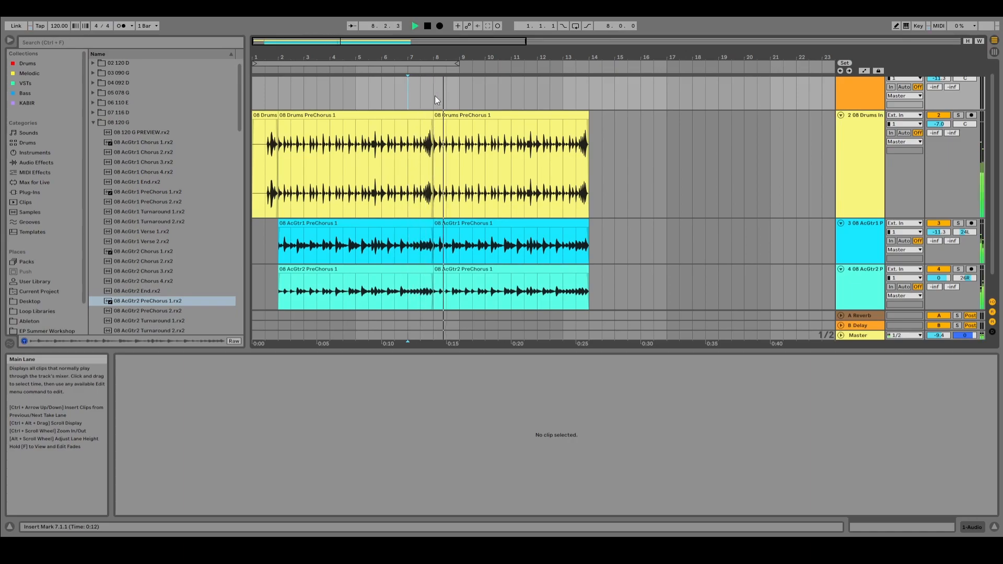
key(space)
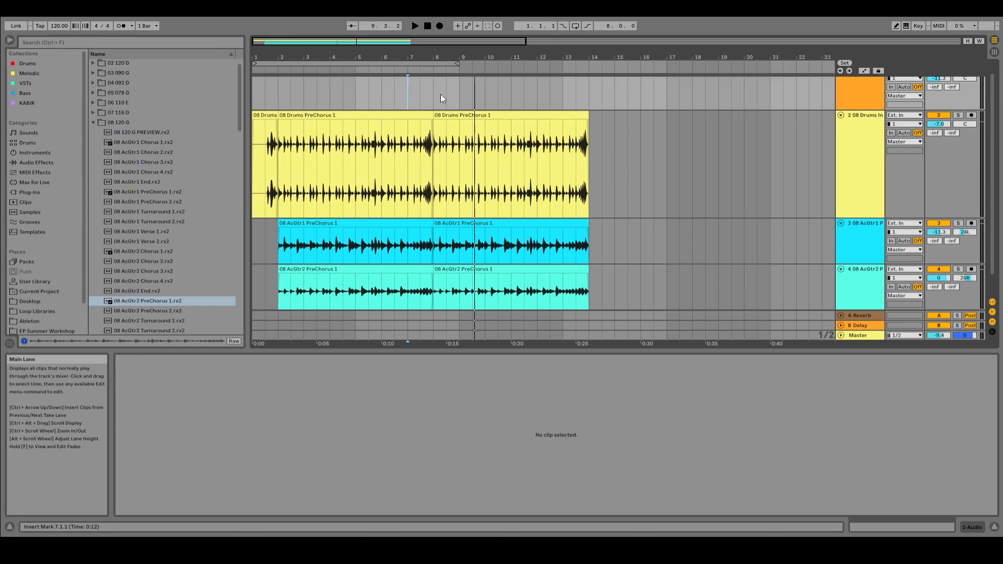
Step: Shrink the clip detail area to enlarge the arrangement, and play the drums and guitars from bar 2 until bar 5
scroll(428, 304, down, 1)
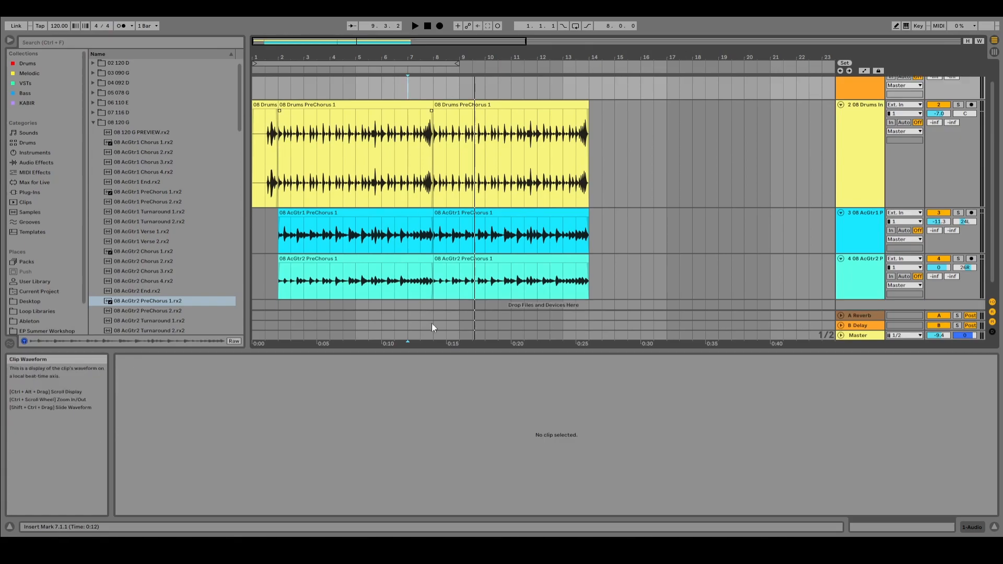
drag(438, 353, 441, 420)
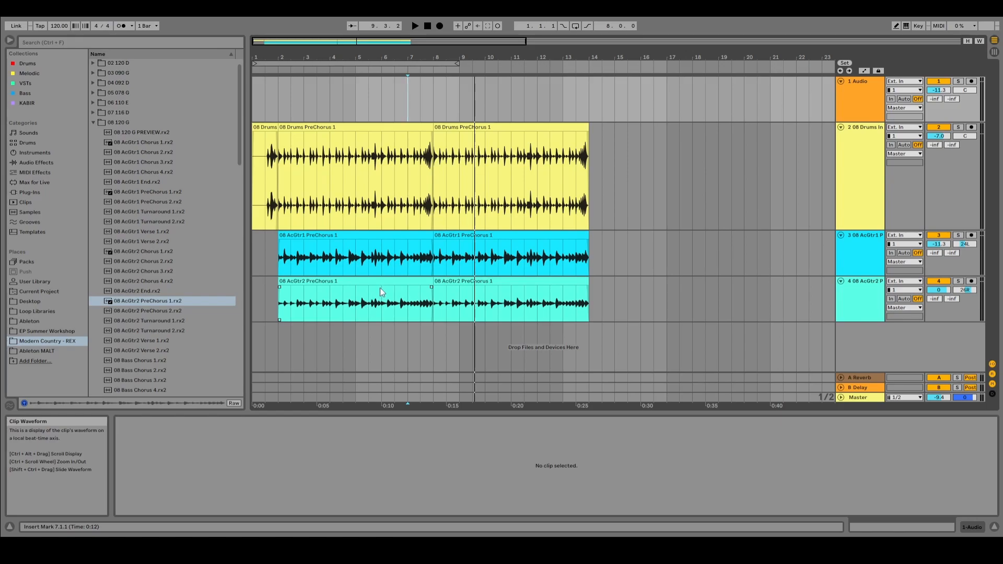
click(281, 339)
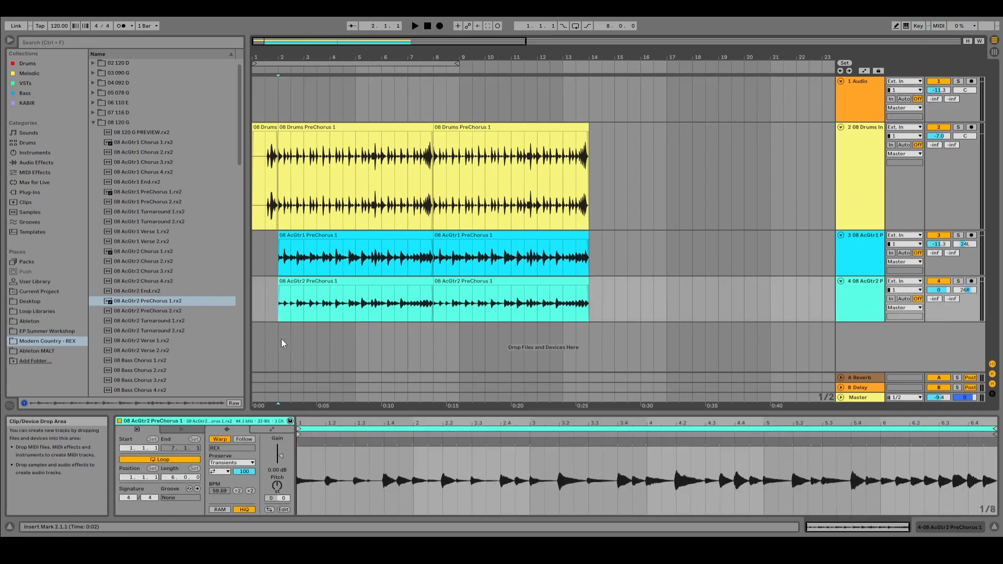
key(space)
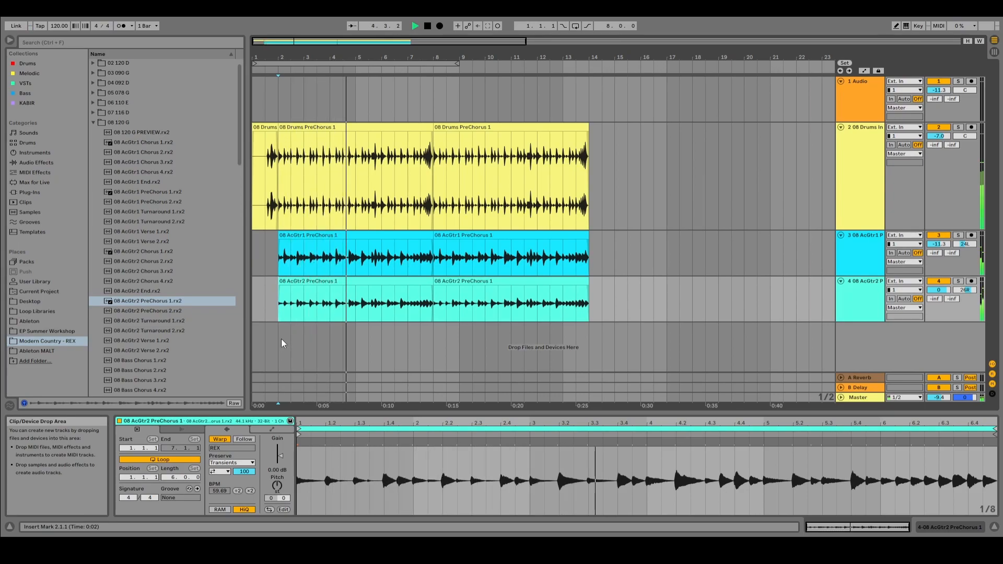
key(space)
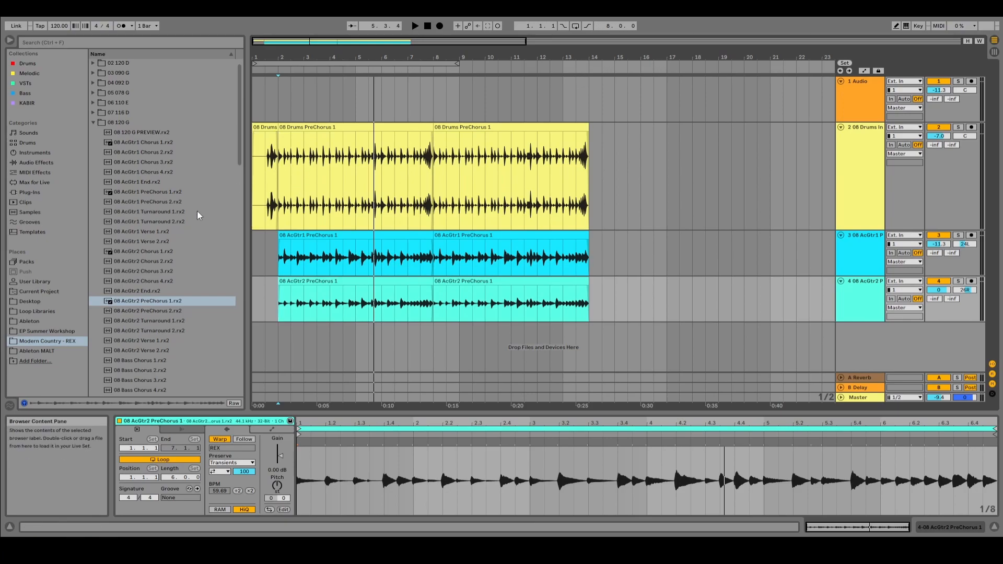
Step: Place the 08 Bass PreChorus 1.rx2 loop at bar 2 on a new fifth track below the guitars
scroll(194, 243, down, 2)
scroll(193, 247, down, 2)
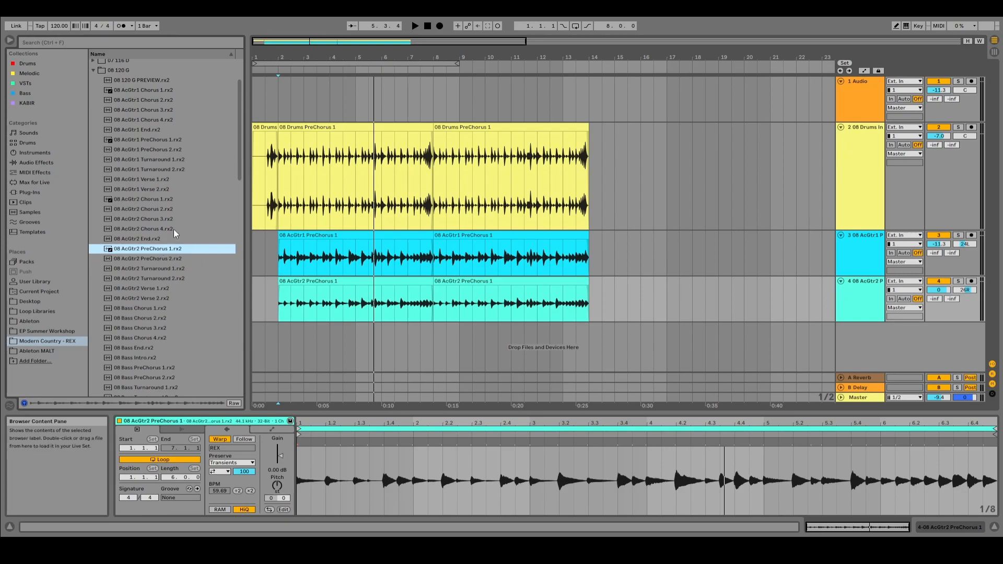
scroll(155, 291, down, 1)
scroll(156, 290, up, 5)
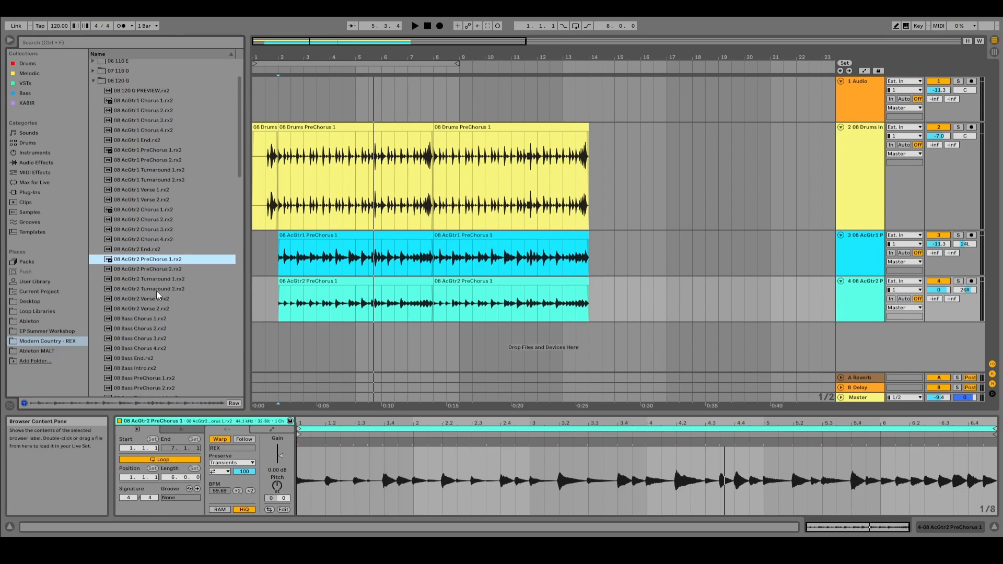
scroll(156, 291, down, 3)
scroll(155, 290, down, 5)
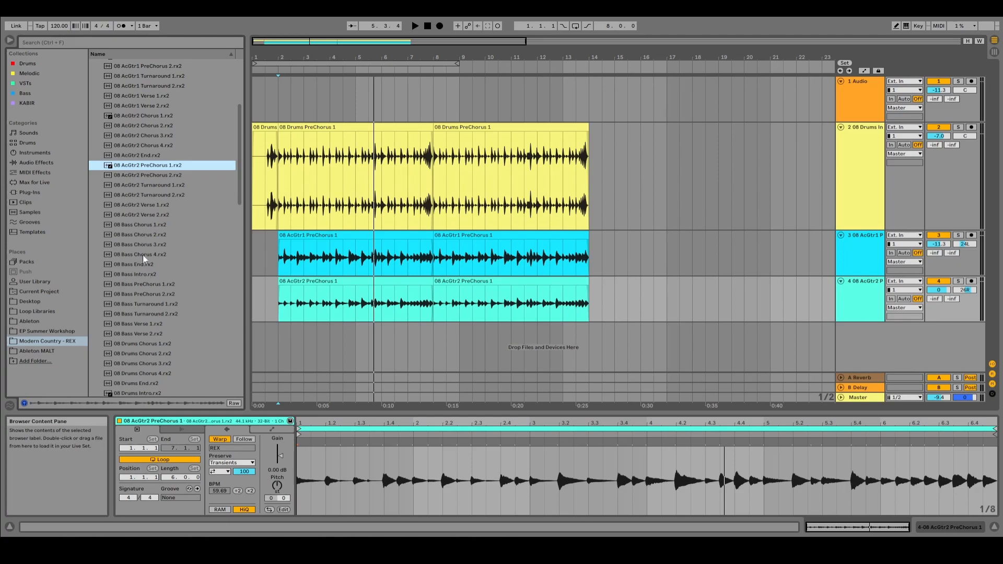
drag(159, 285, 285, 352)
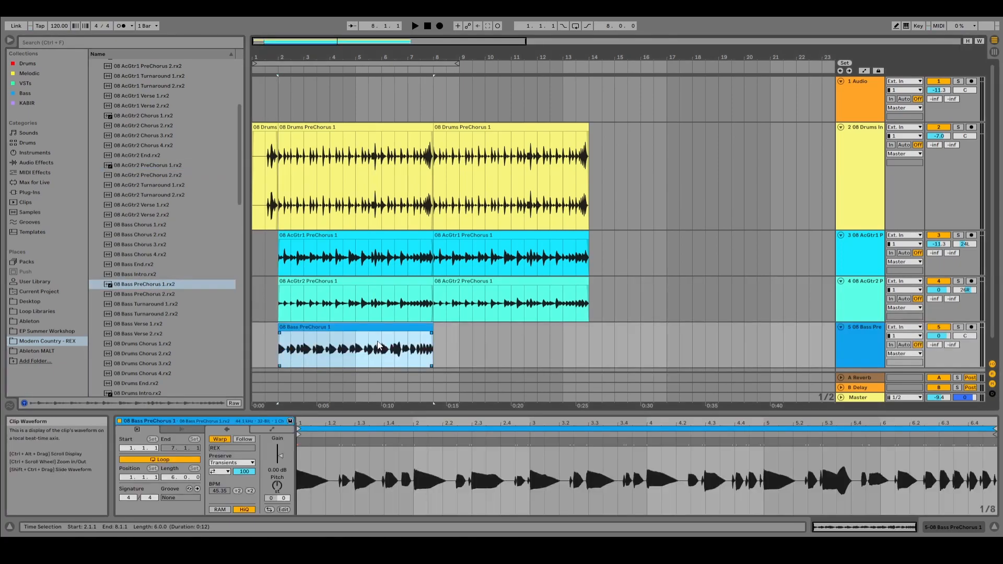
Step: Delete the second PreChorus 1 clips starting at bar 8 from the AcGtr2, AcGtr1 and drums tracks
click(485, 281)
key(Delete)
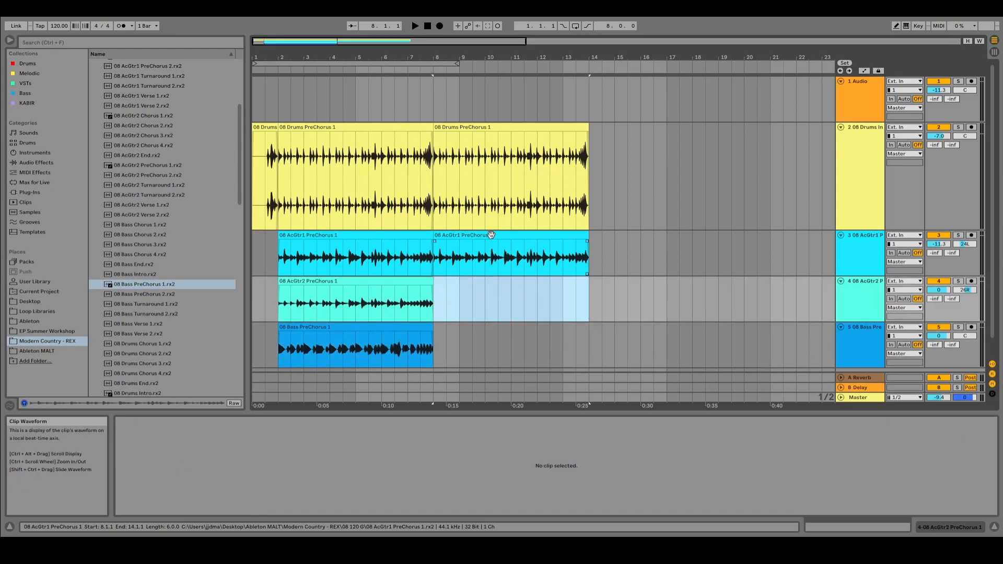
click(489, 236)
key(Delete)
click(499, 125)
key(Delete)
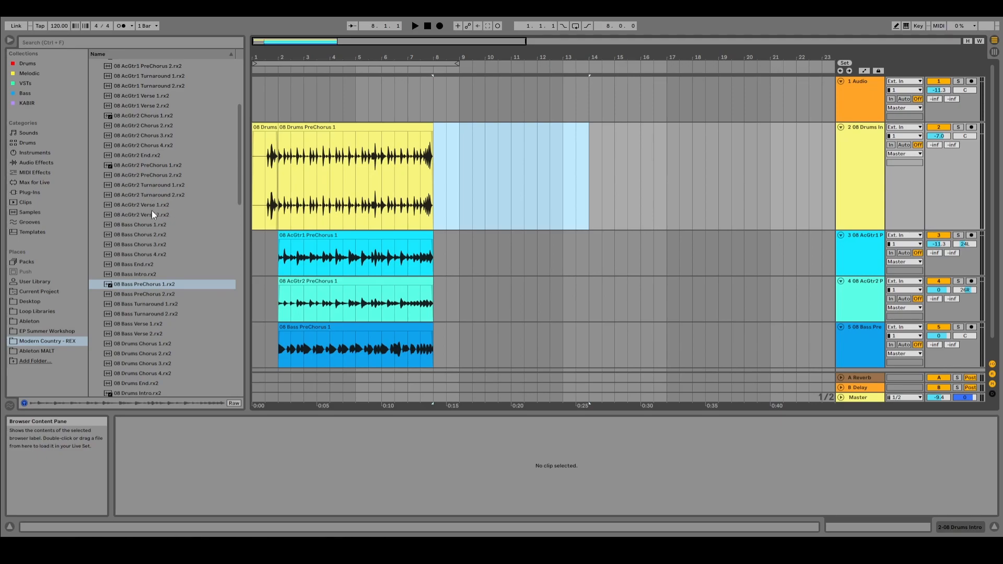
Step: Place the 08 Drums Verse 1.rx2 loop at bar 8 on the drums track, directly after the PreChorus clip
scroll(135, 217, down, 5)
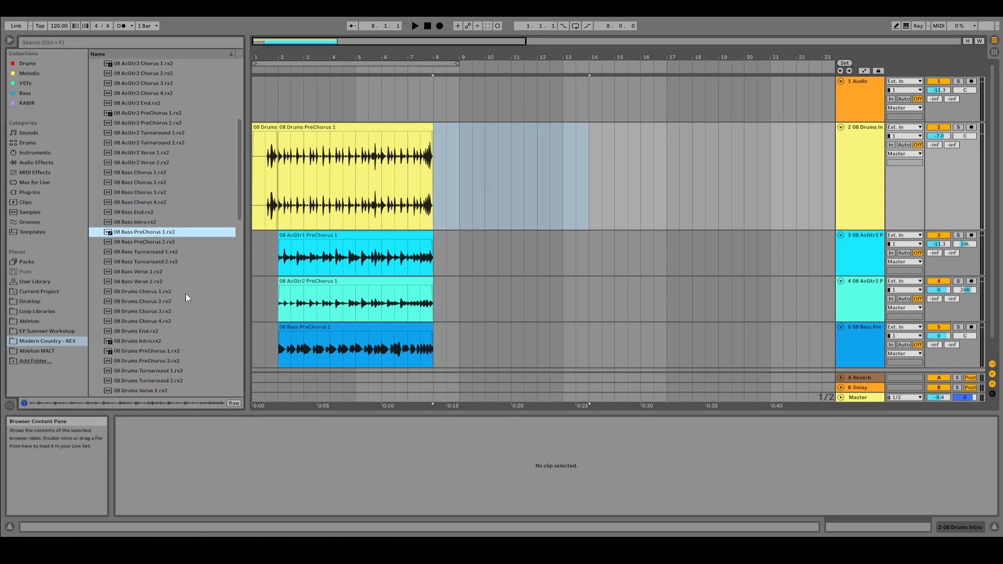
scroll(159, 359, down, 2)
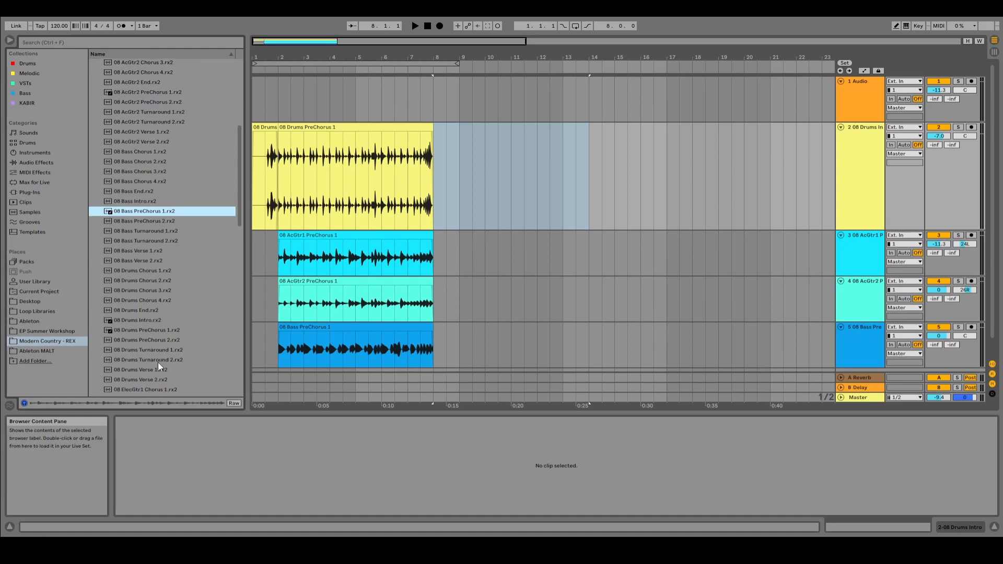
drag(130, 369, 432, 200)
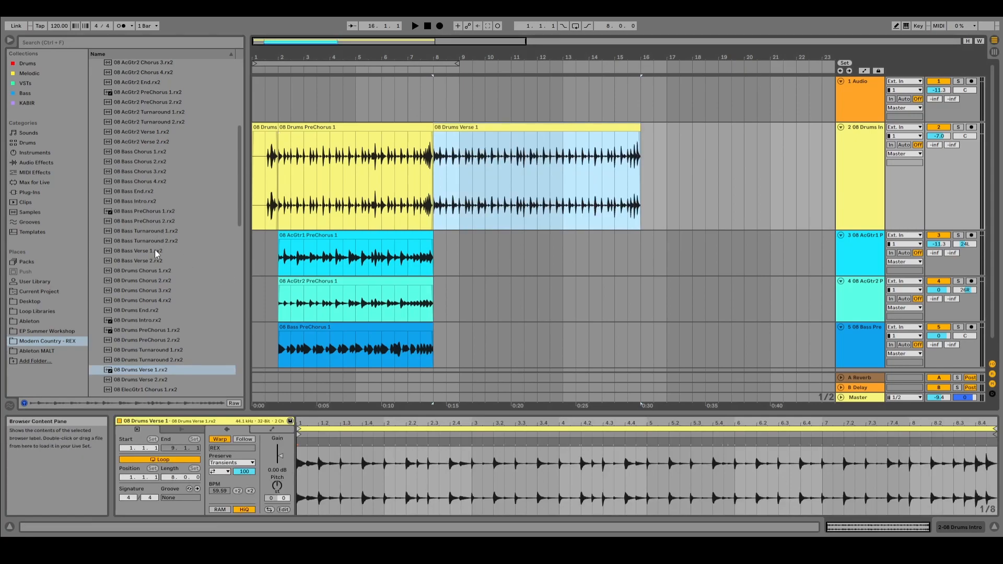
Step: Look through the loops in the 08 120 G folder for further Verse parts
scroll(151, 268, down, 3)
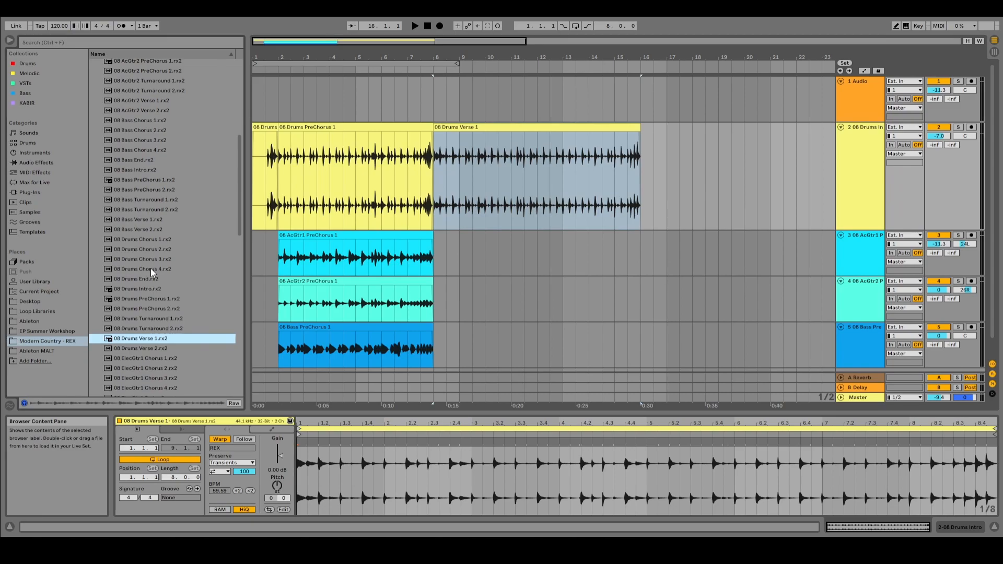
scroll(150, 268, down, 1)
scroll(147, 241, up, 4)
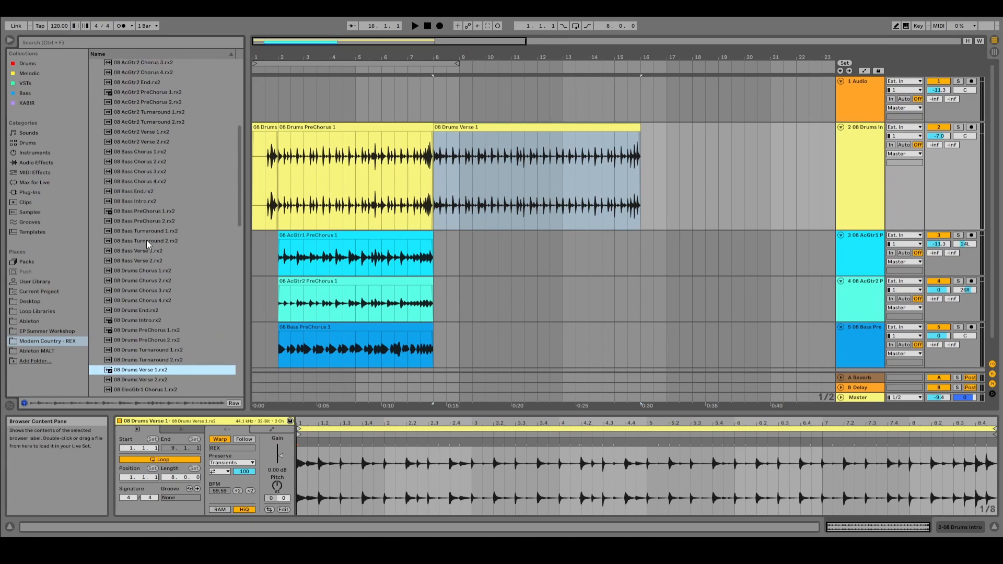
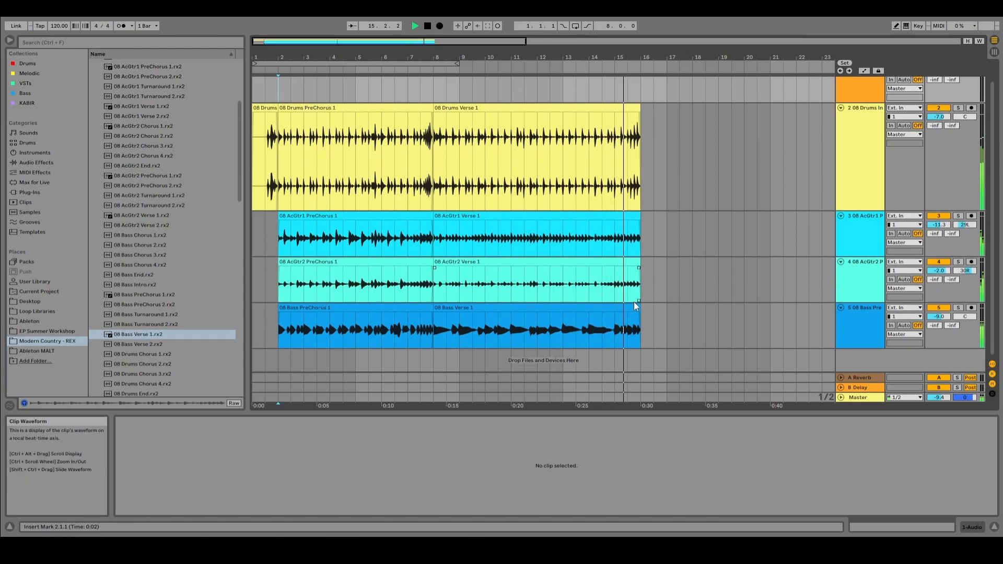
Step: Stop playback and place the 08 Bass Chorus 1.rx2 and 08 AcGtr2 Chorus 1.rx2 loops at bar 16 on their respective tracks
key(space)
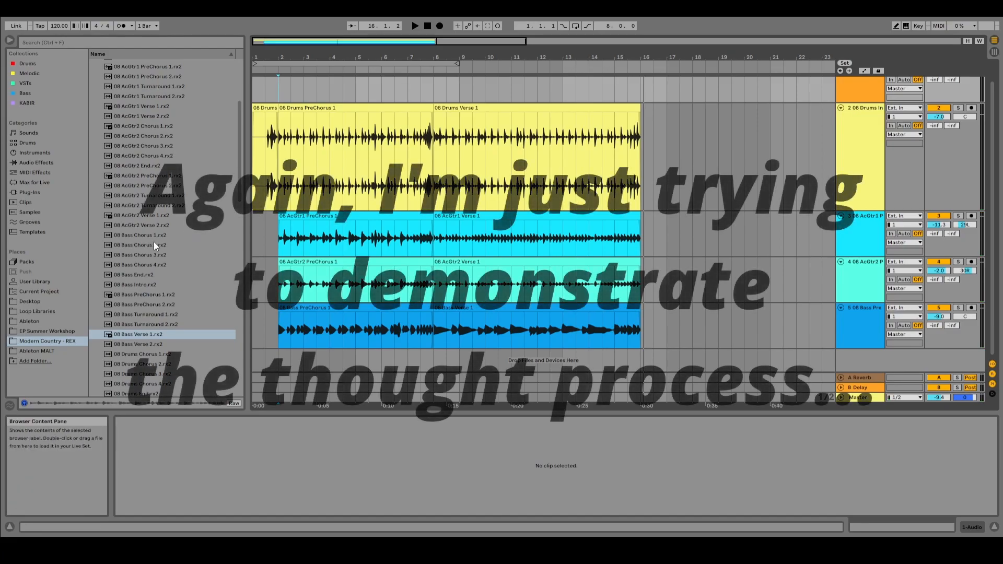
drag(139, 236, 646, 324)
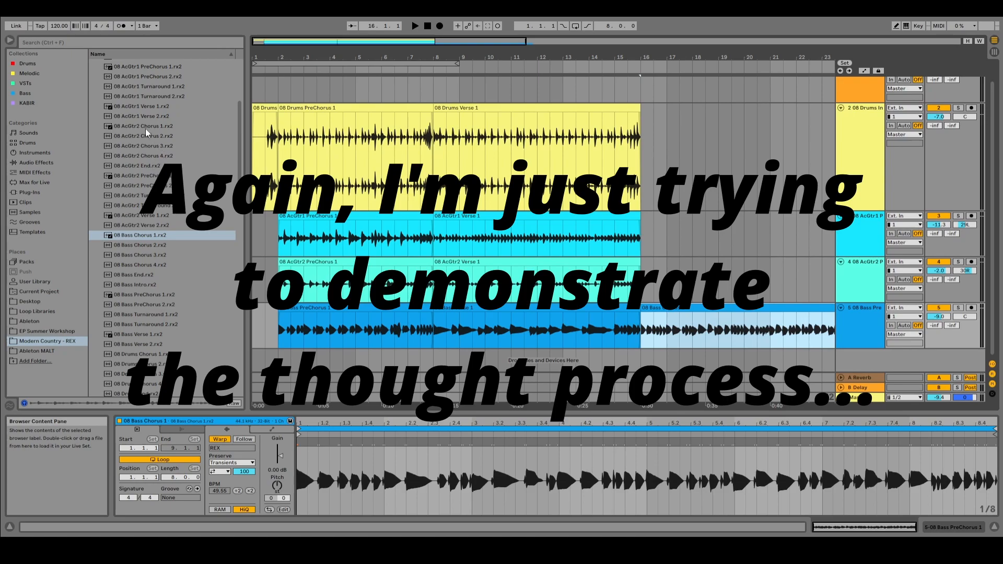
drag(143, 127, 648, 295)
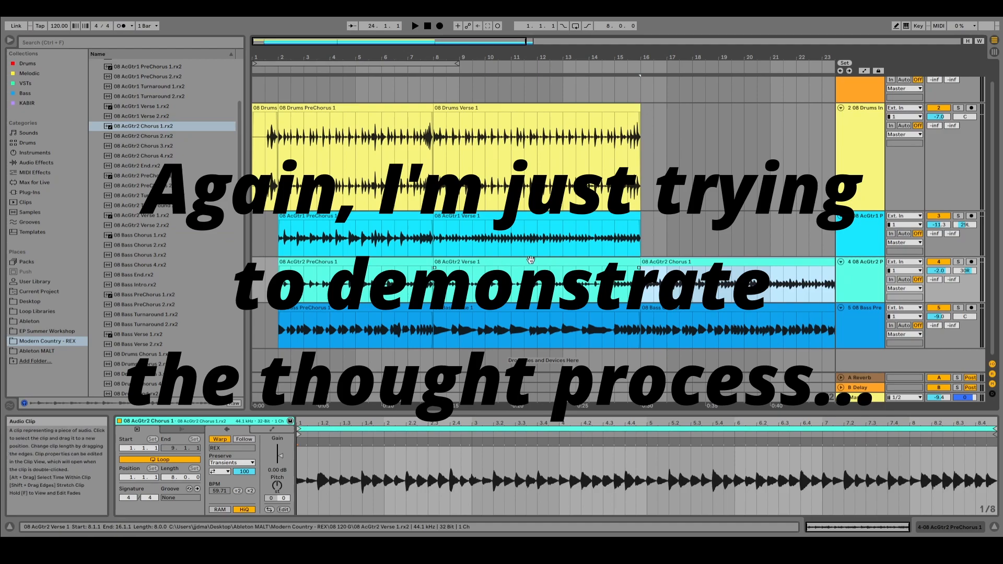
Step: Place the 08 AcGtr1 Chorus 1.rx2 loop at bar 16 on the AcGtr1 track, directly after its Verse clip
scroll(161, 177, up, 1)
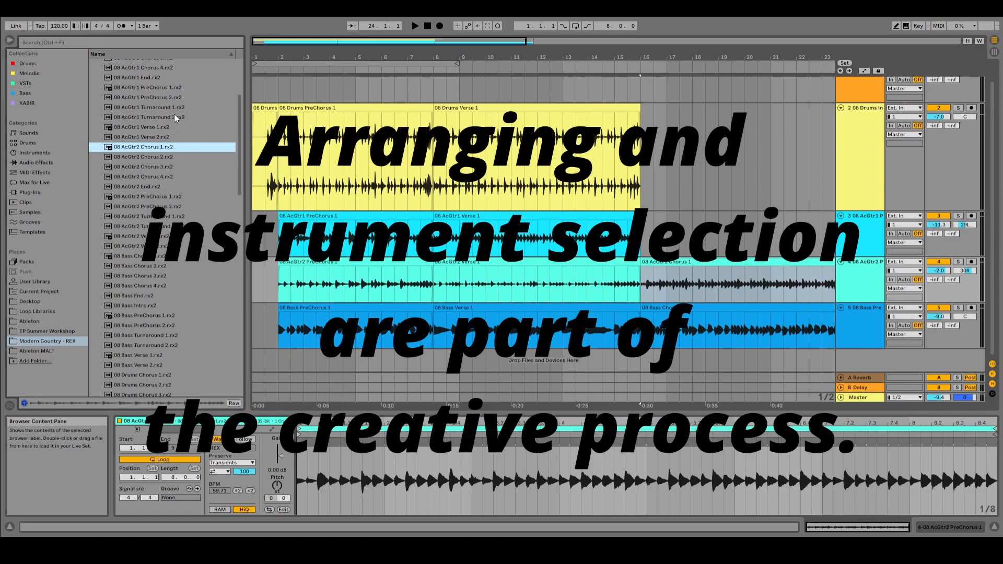
scroll(173, 114, up, 2)
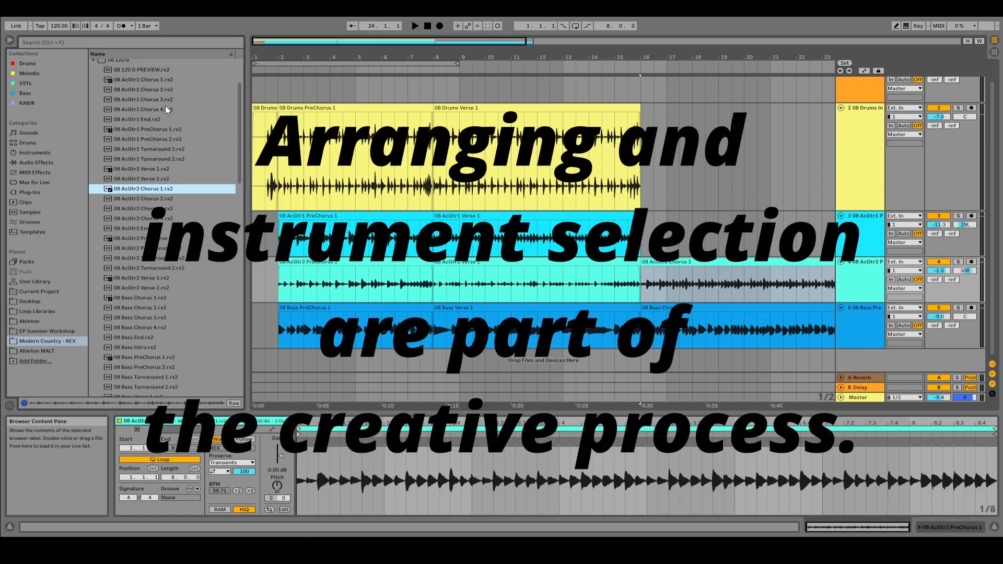
drag(142, 81, 646, 235)
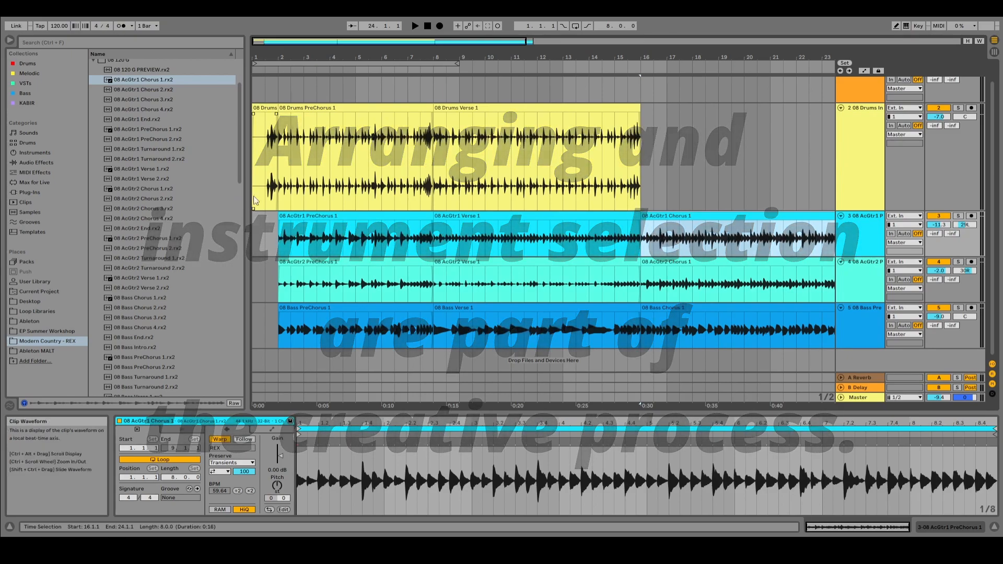
Step: Place the 08 Drums Chorus 1.rx2 loop at bar 16 on the drums track, directly after the Verse clip
scroll(203, 233, up, 1)
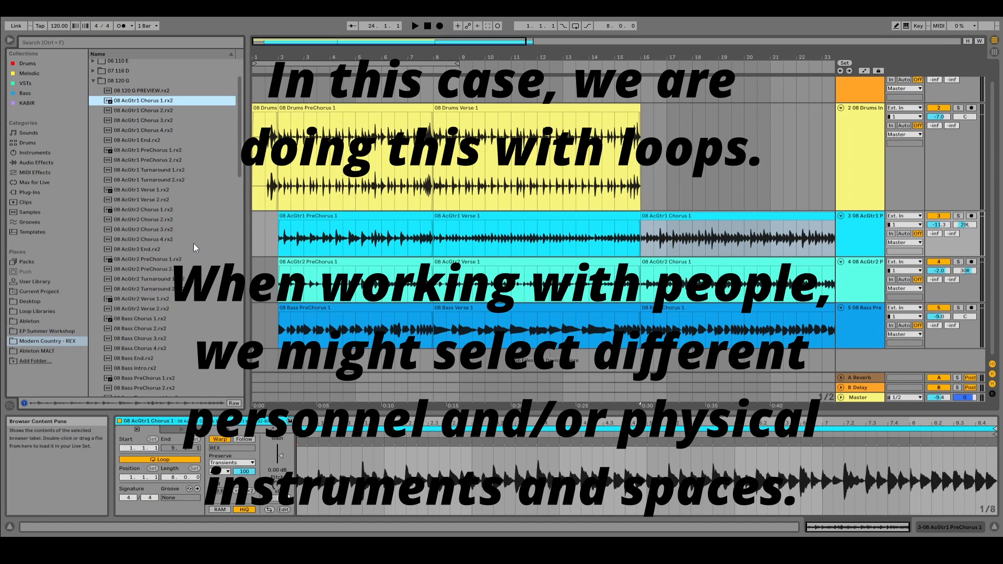
scroll(194, 245, down, 6)
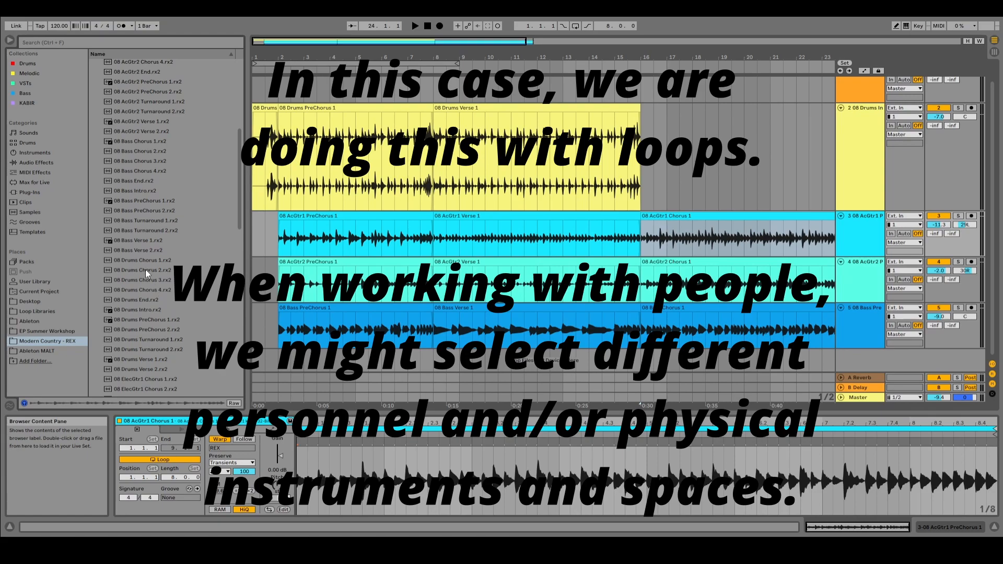
drag(137, 260, 647, 170)
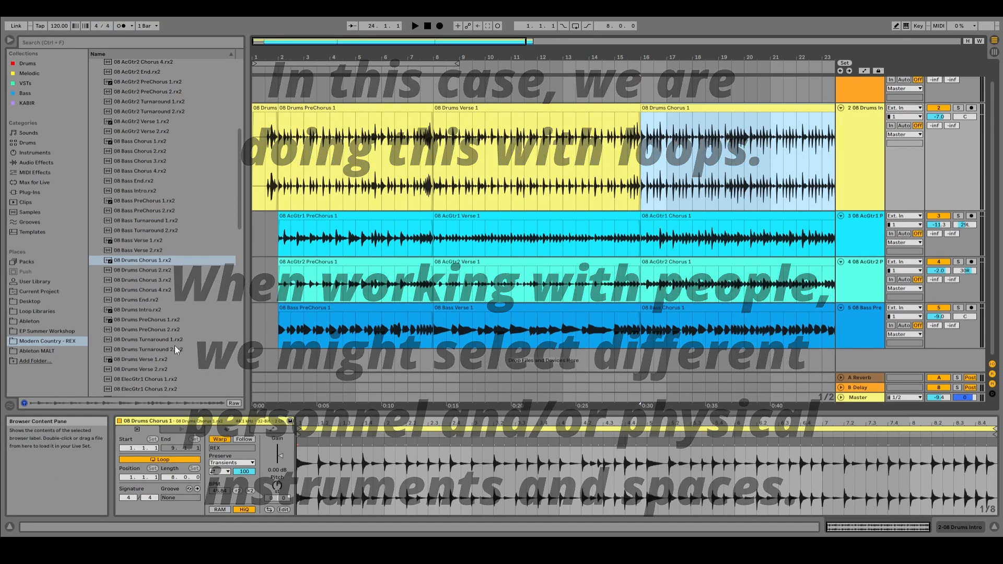
Step: Place the 08 ElecGtr1 Chorus 1.rx2 loop at bar 16 on a new sixth track below the bass
scroll(171, 338, down, 2)
scroll(171, 337, down, 3)
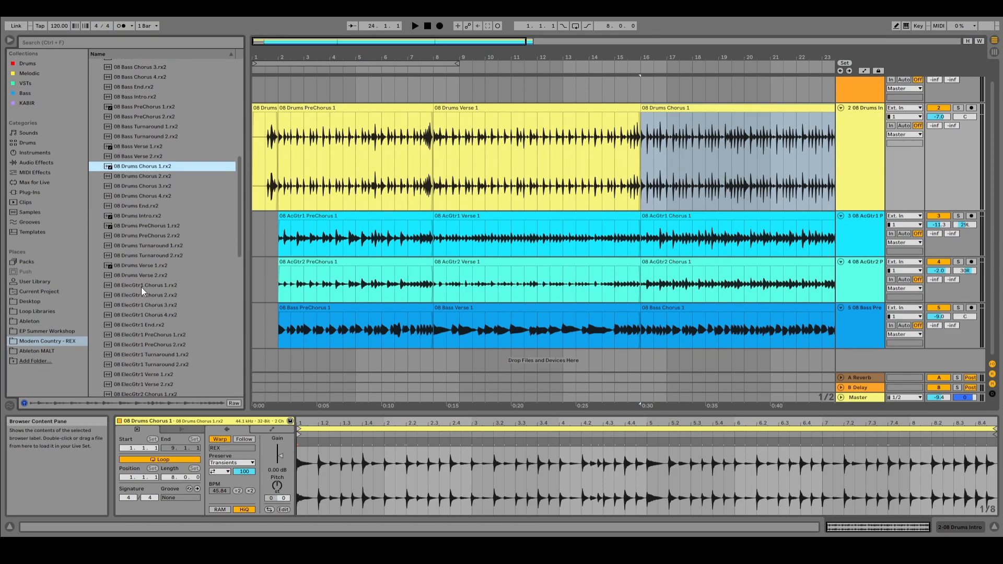
drag(133, 285, 646, 362)
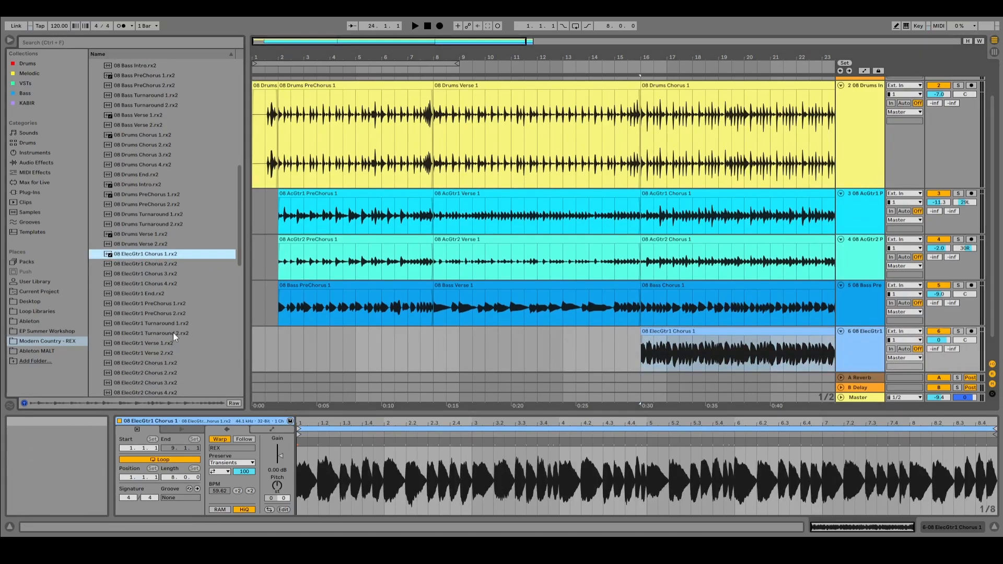
scroll(173, 332, down, 2)
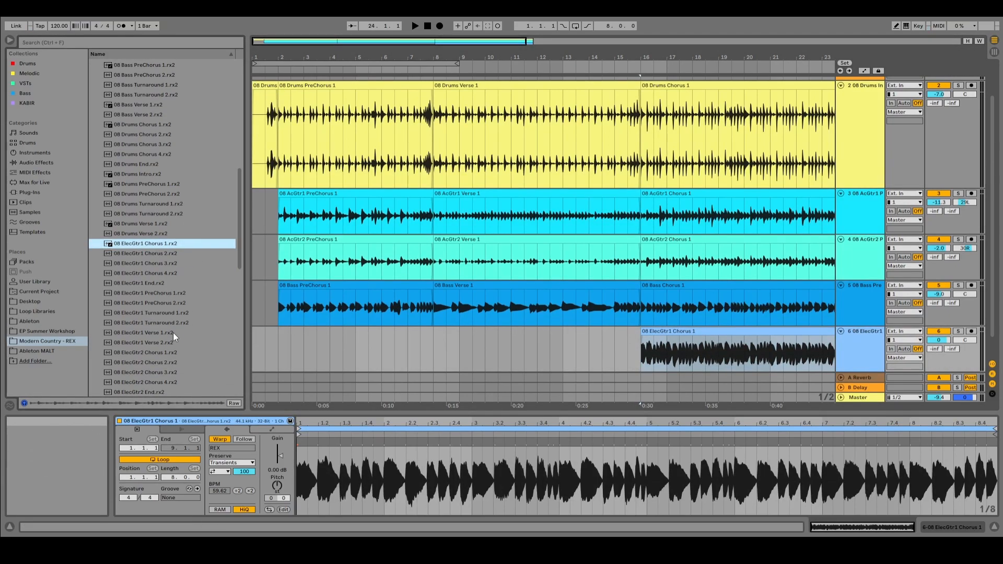
Step: Pan the ElecGtr1 track to 16R and set the ElecGtr1 and AcGtr2 track volumes to -12.0 dB
key(Tab)
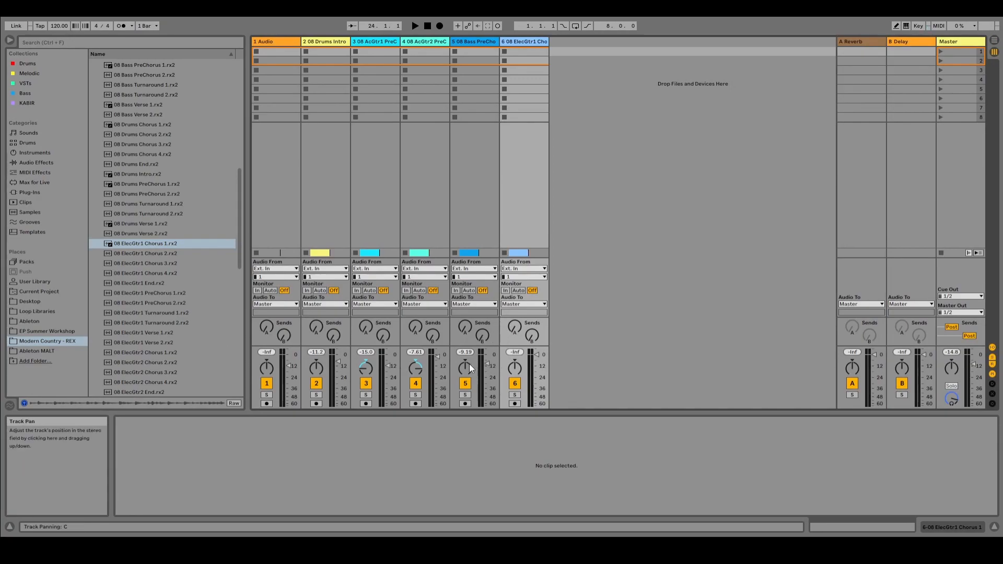
drag(515, 368, 514, 361)
key(Tab)
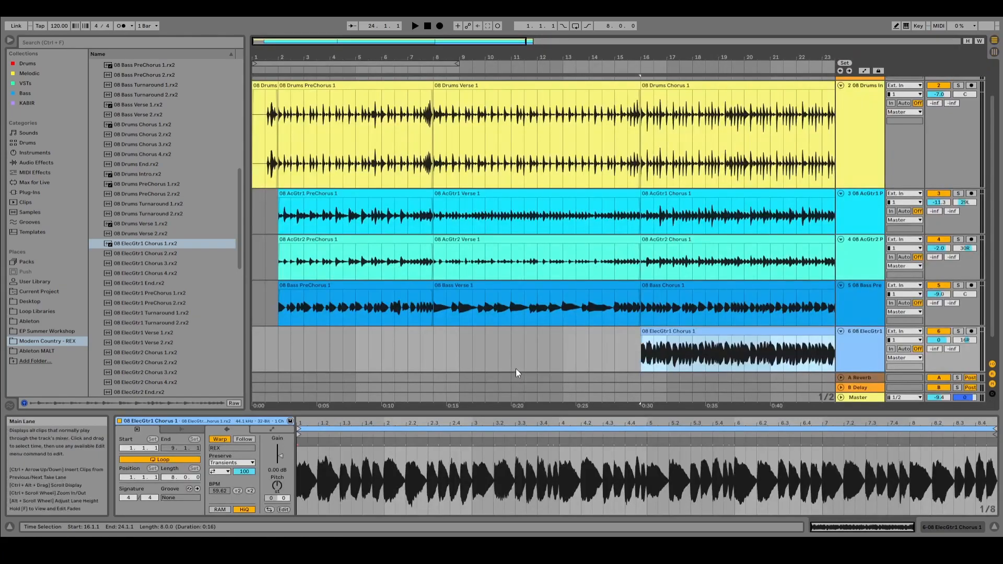
key(Tab)
drag(537, 356, 537, 366)
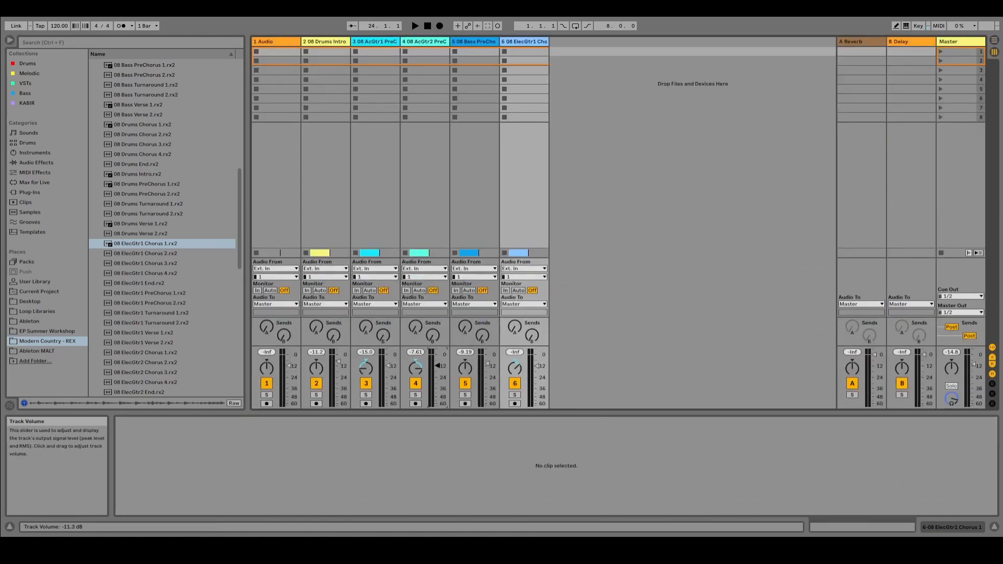
key(Tab)
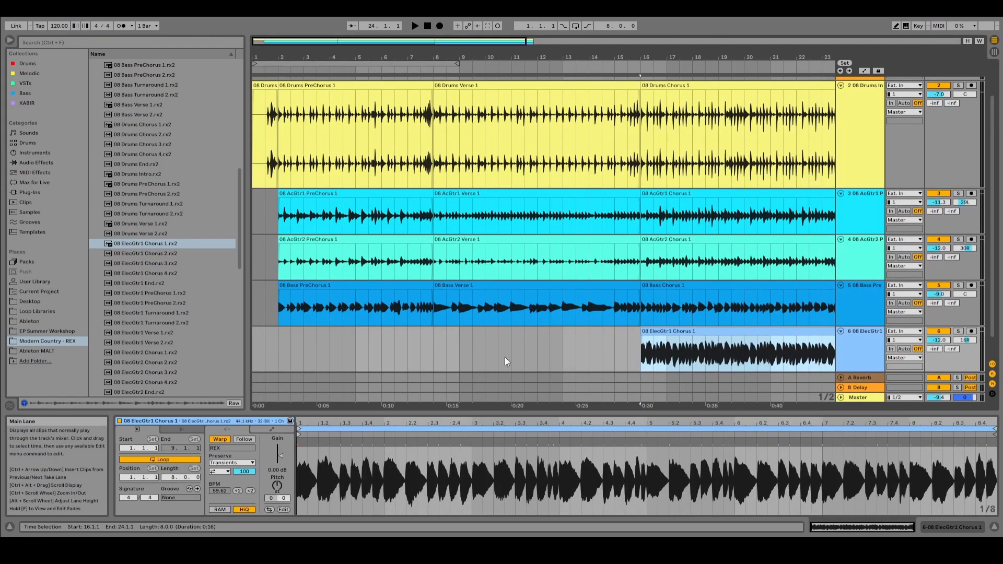
Step: Play the arrangement from bar 8 through the Chorus, lower the ElecGtr1 track volume to -13.5 dB, and stop playback
click(434, 340)
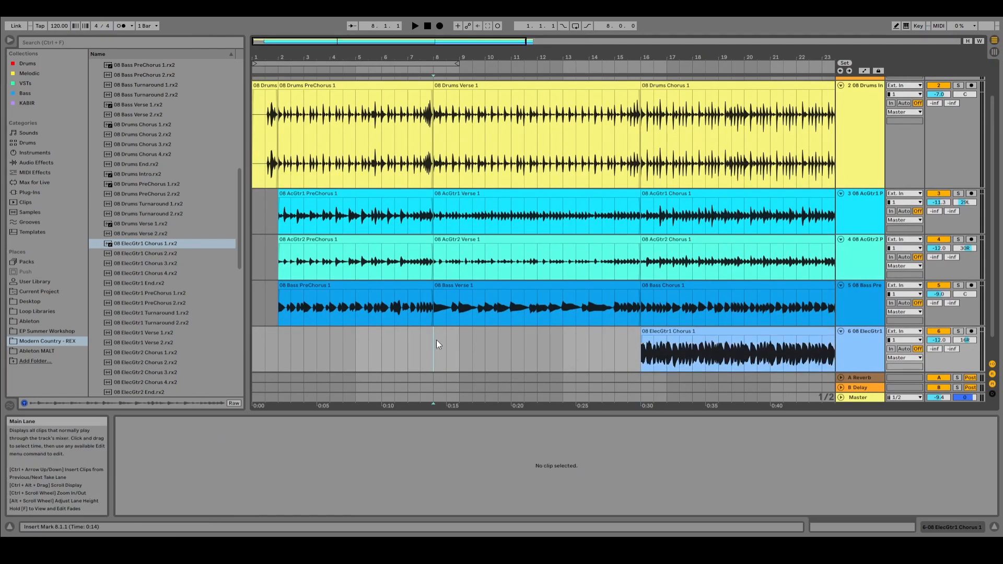
key(space)
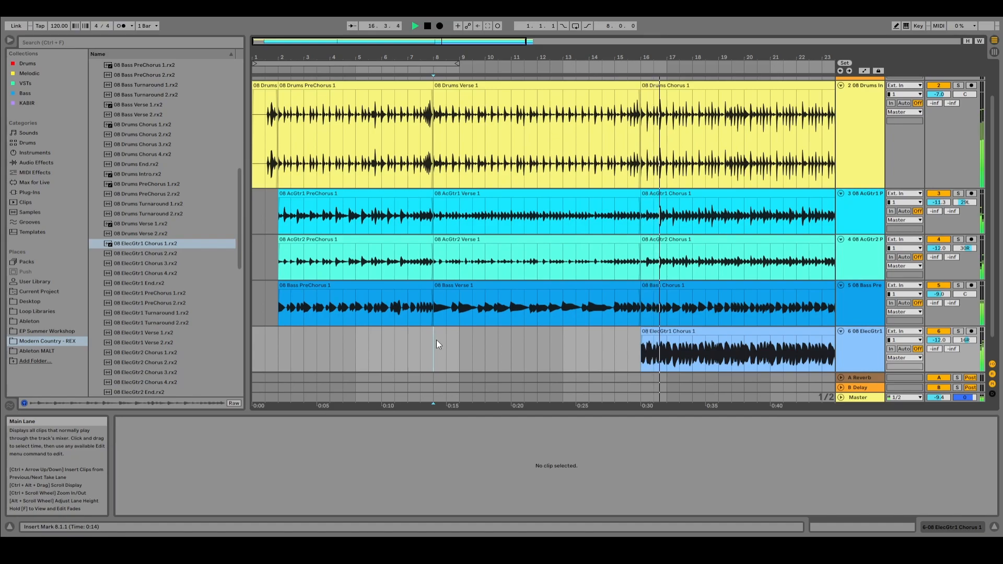
key(Tab)
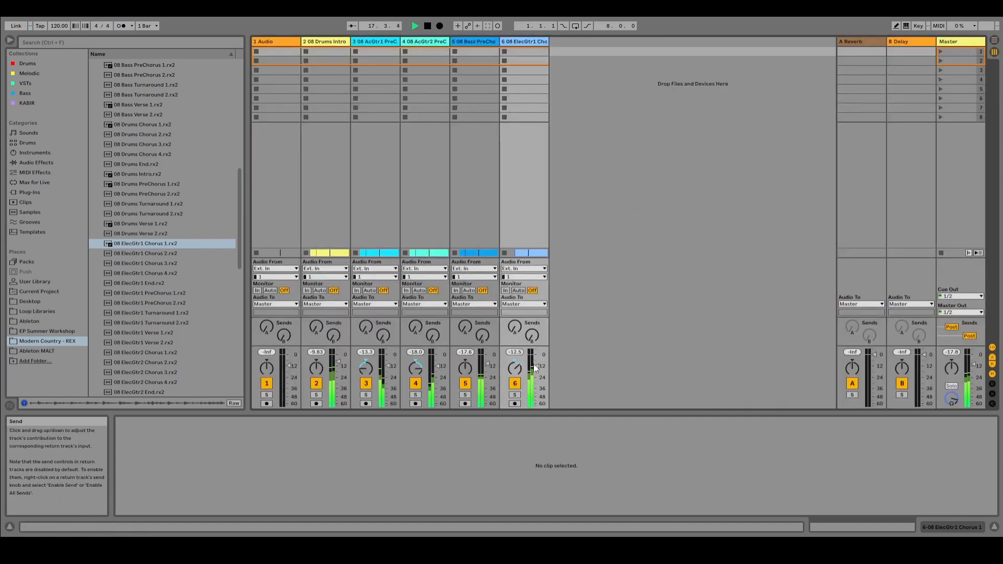
key(Tab)
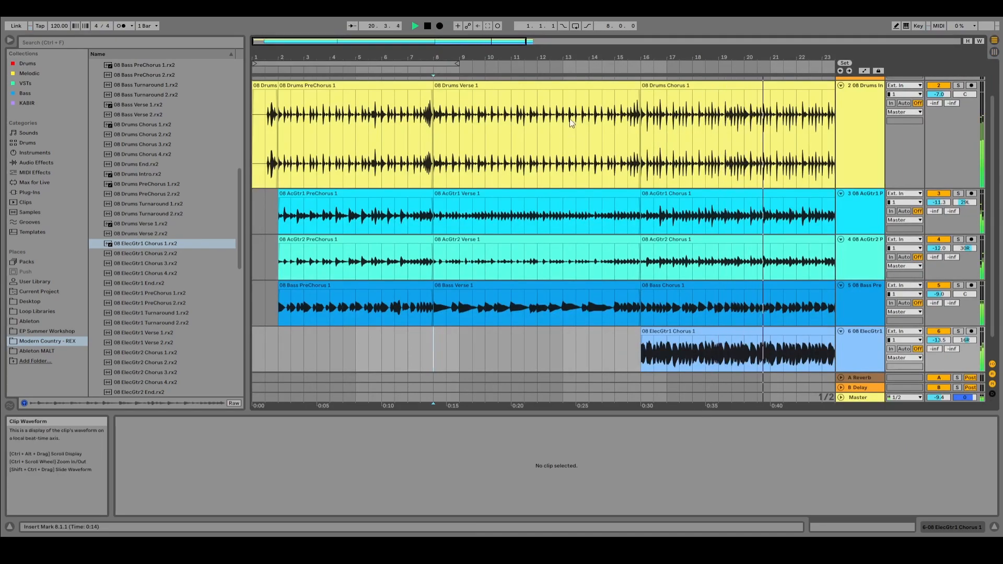
drag(580, 57, 511, 57)
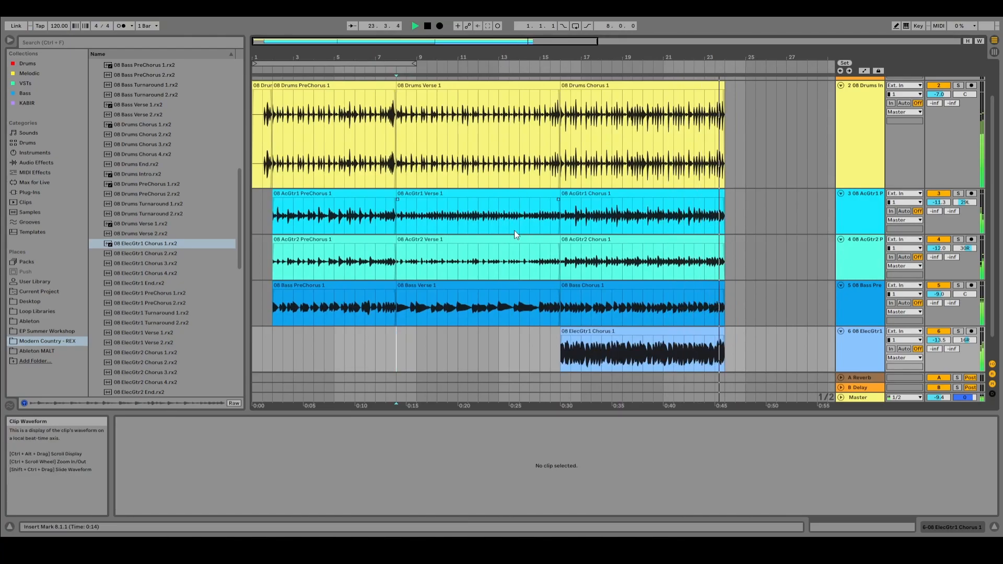
key(space)
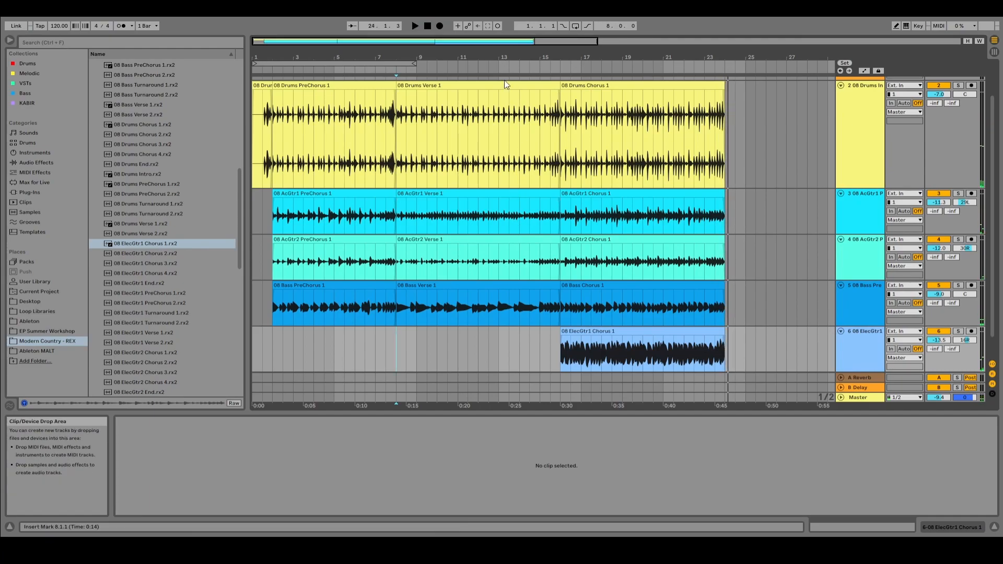
Step: Copy the Verse 1 clips on the drums, AcGtr1, AcGtr2 and bass tracks to bar 24, directly after the Chorus
click(505, 85)
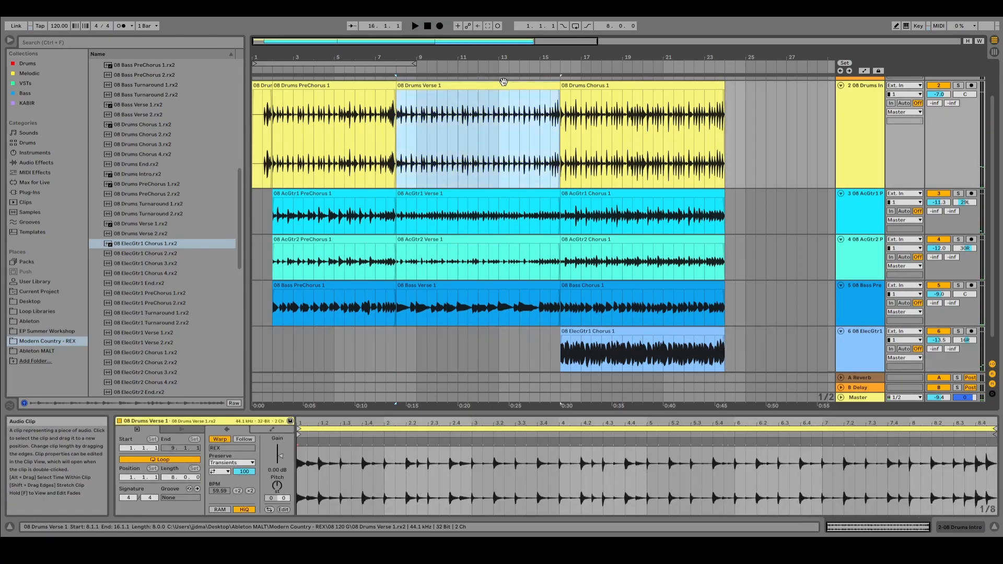
shift+click(511, 284)
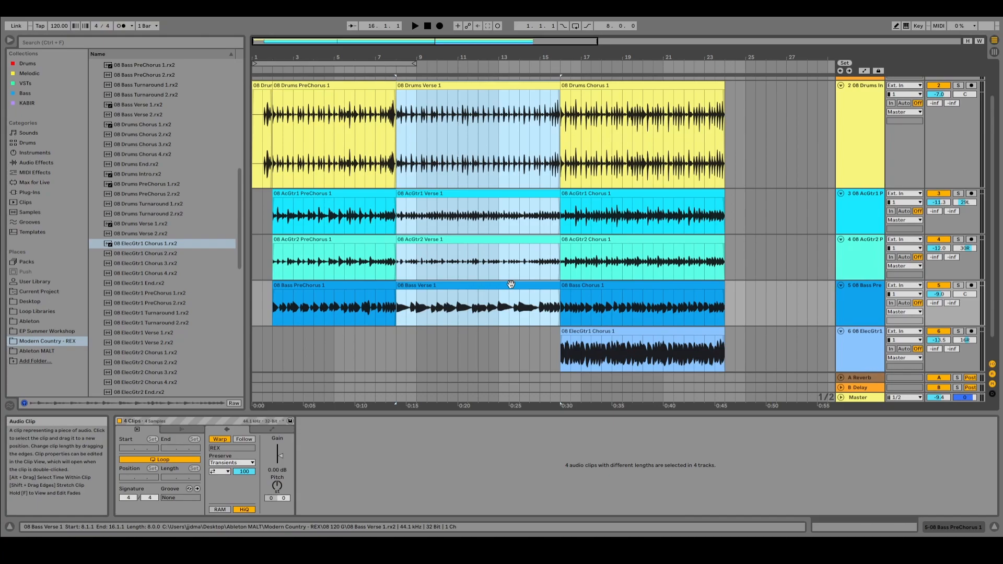
click(726, 111)
key(ctrl+v)
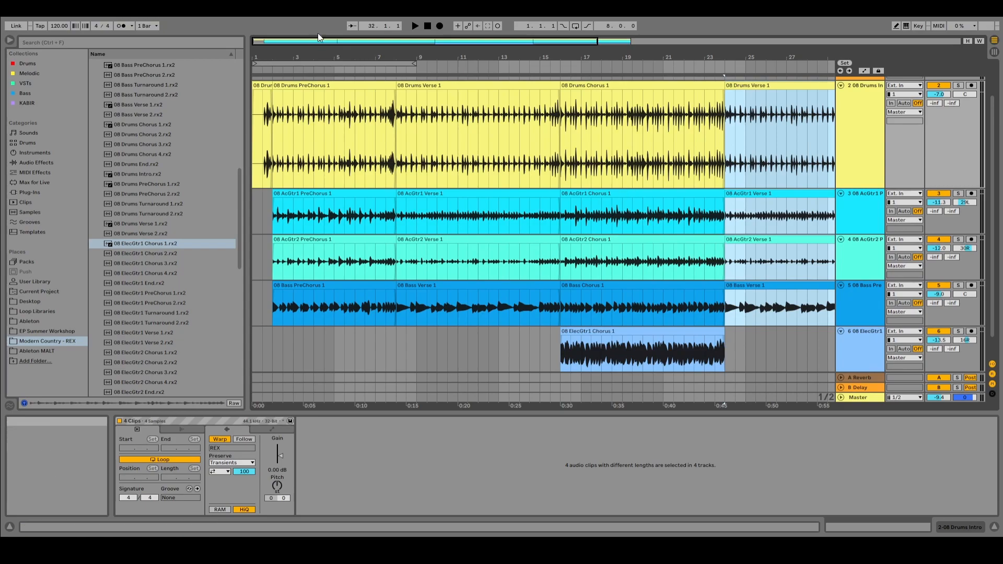
Step: Compare the PreChorus, Verse, Chorus and repeated Verse clips on the drums track to examine how the sections are arranged
click(340, 85)
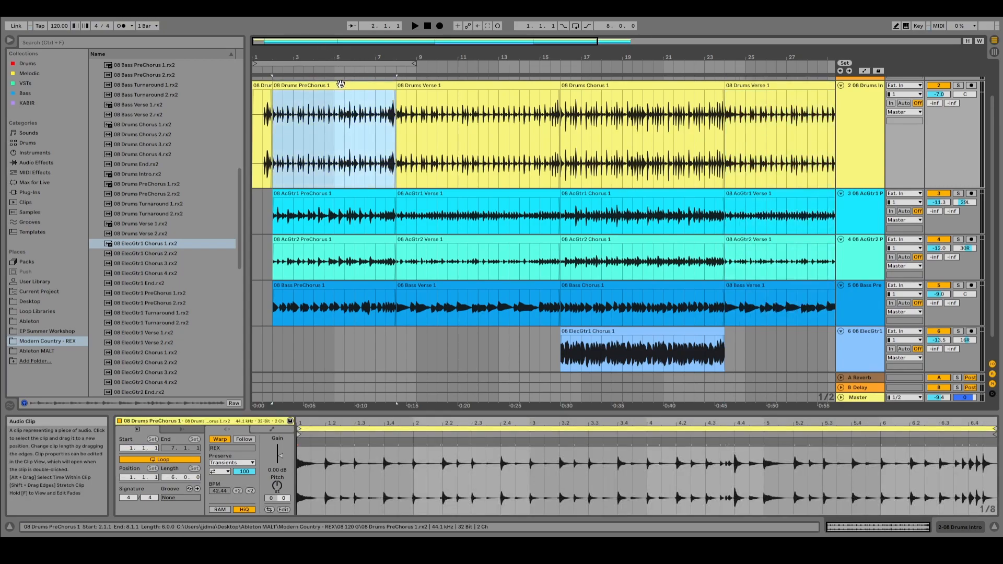
click(157, 243)
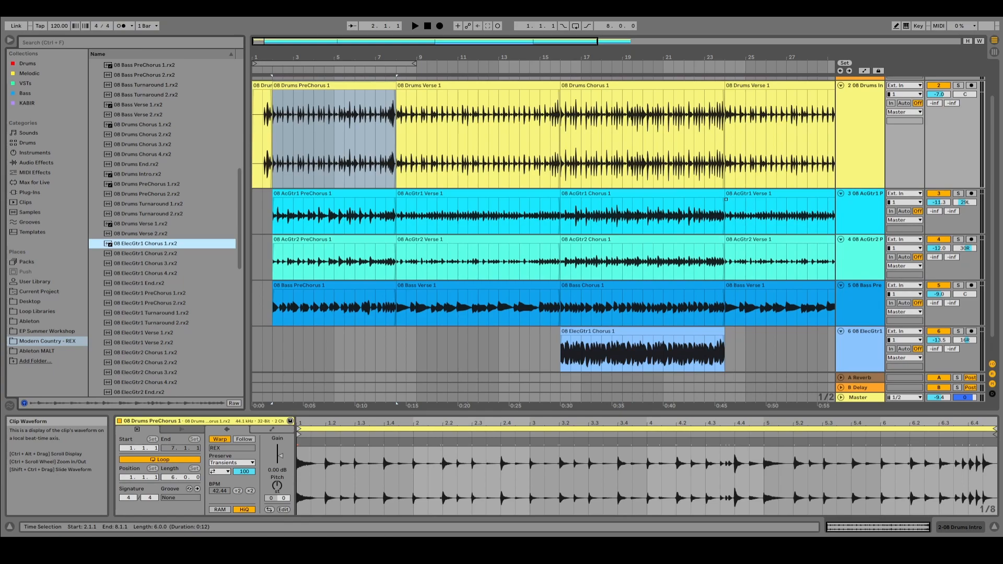
click(314, 134)
click(470, 88)
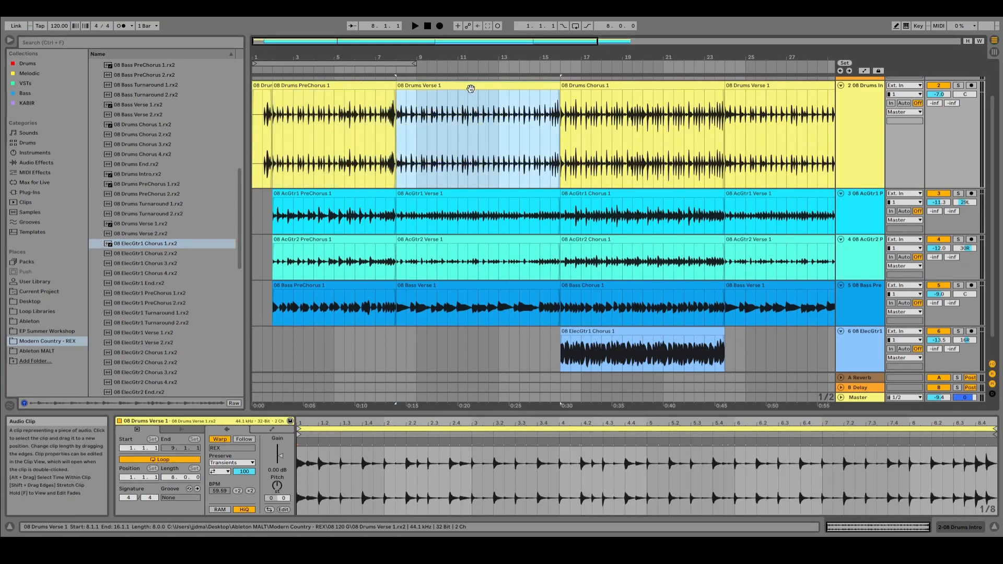
click(614, 86)
click(768, 86)
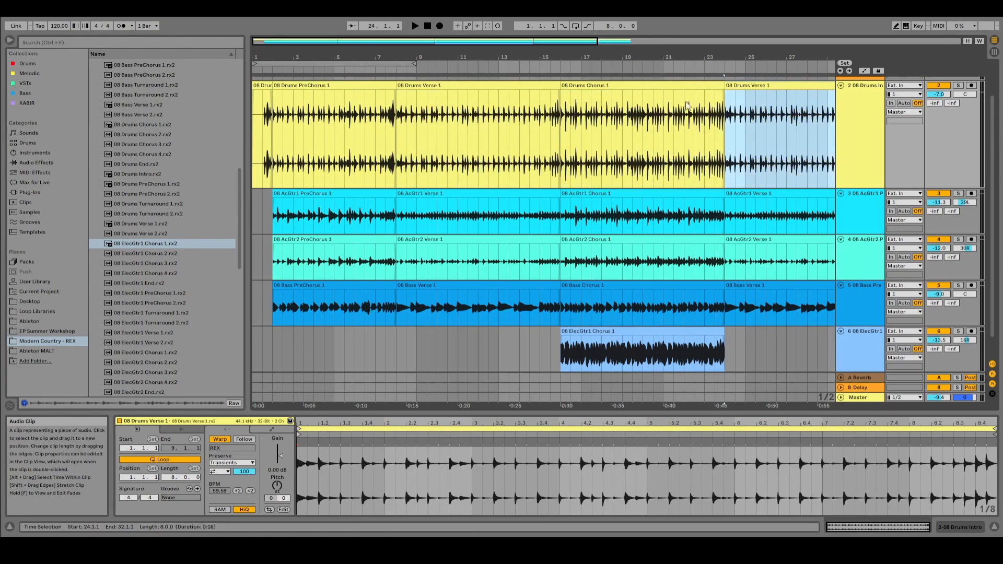
click(339, 130)
click(503, 119)
click(614, 126)
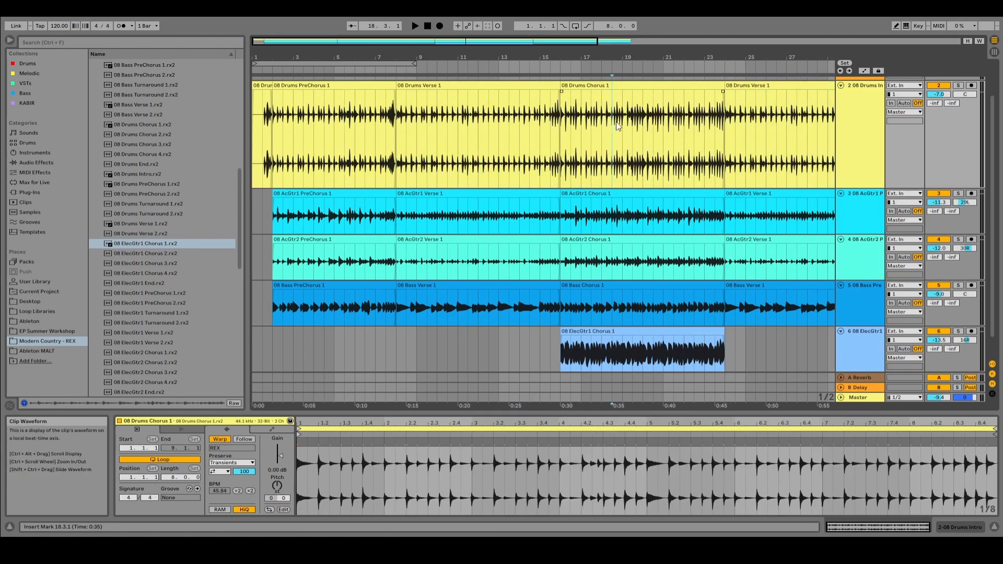
click(796, 111)
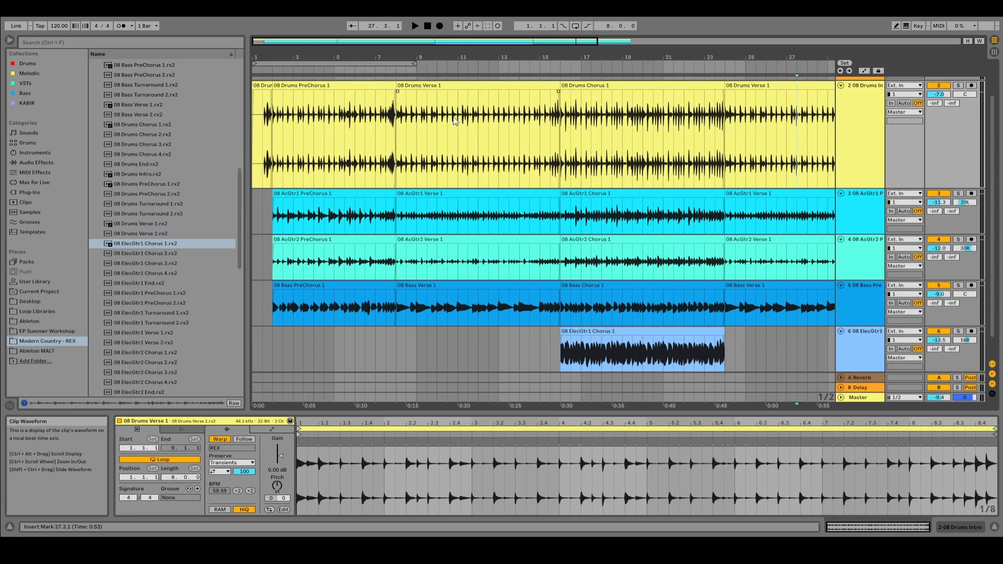
click(468, 85)
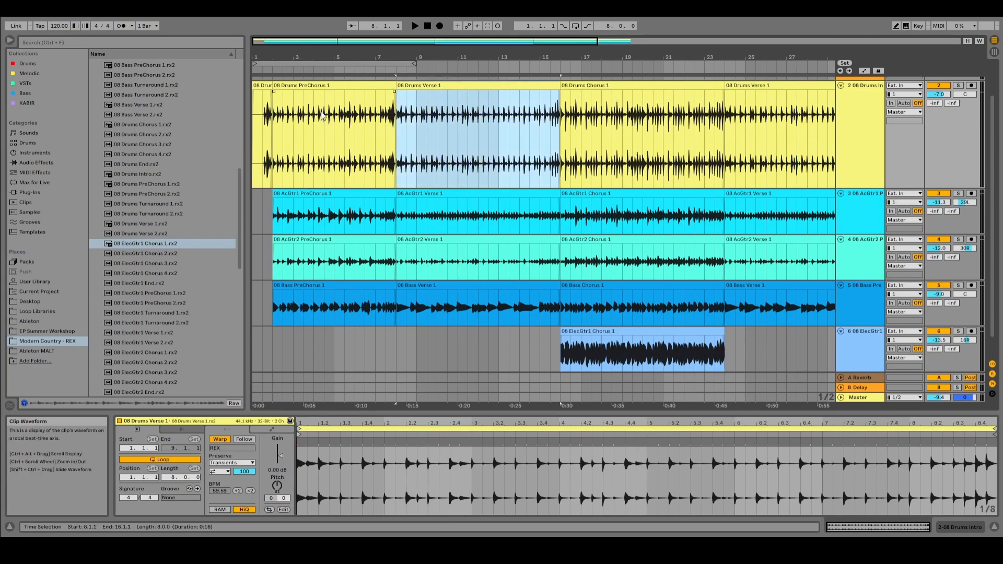
click(322, 85)
click(608, 86)
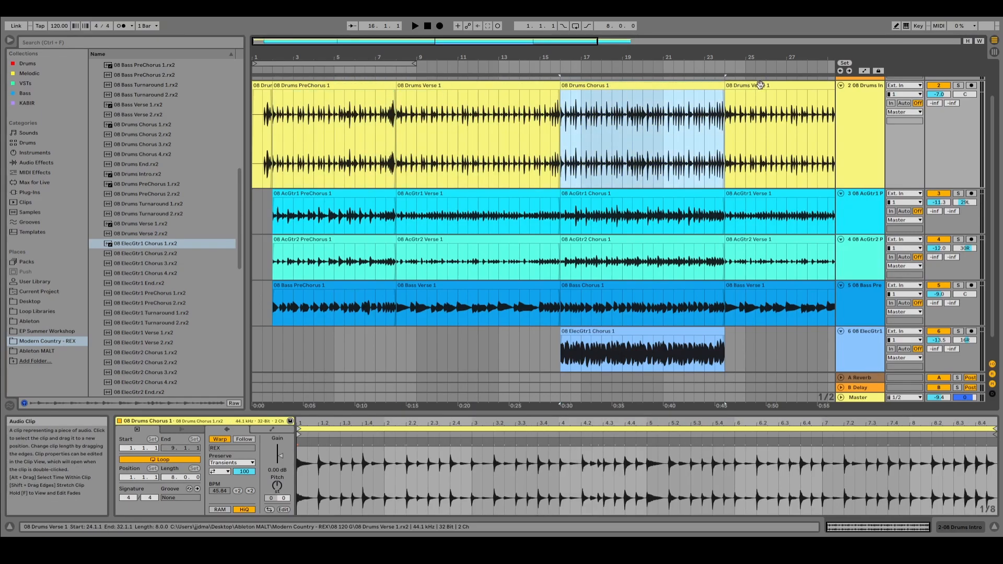
click(762, 86)
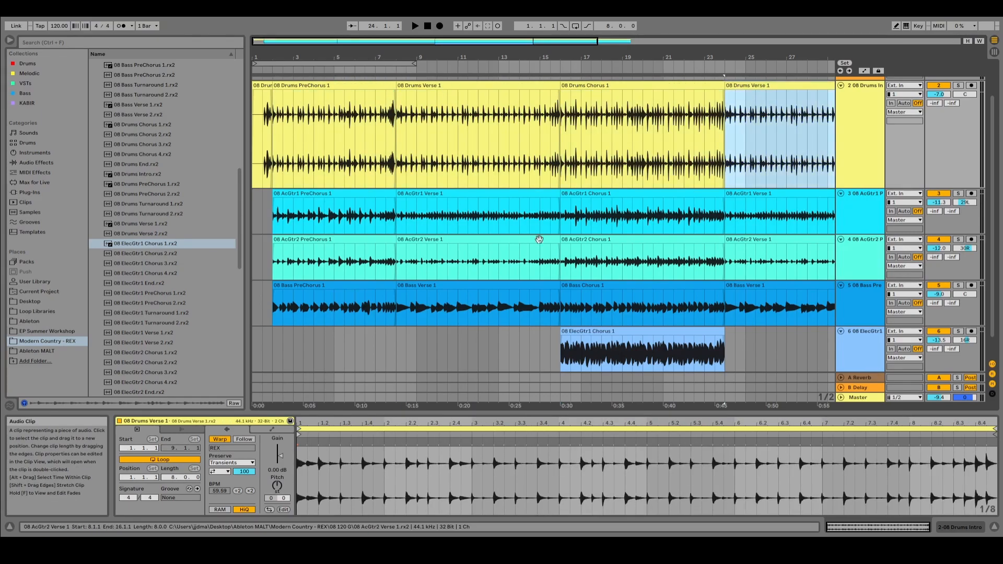
click(632, 172)
click(626, 216)
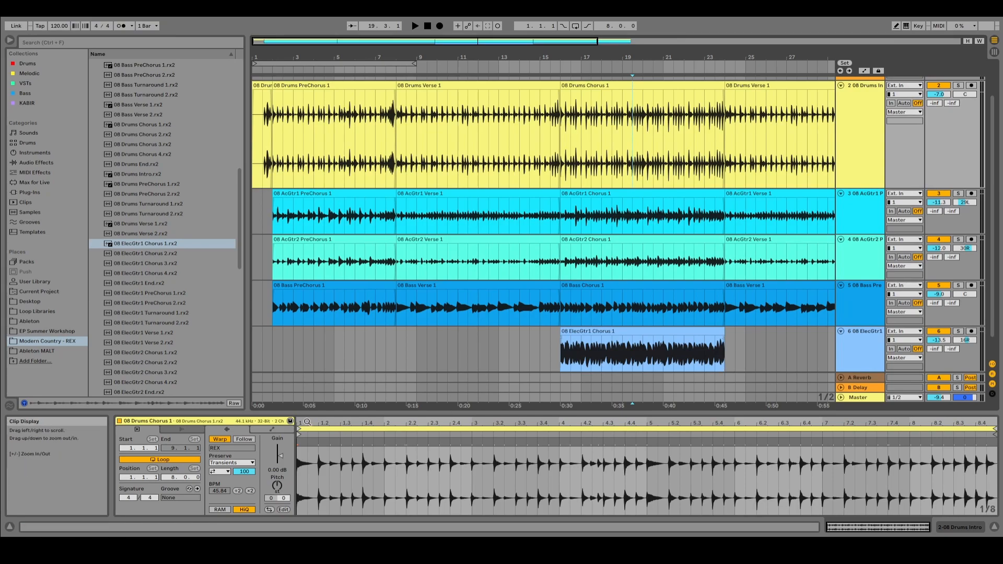
Step: Add the 08 Fiddle Chorus 1.rx2 loop on a new track at bar 32, after the second Verse
click(273, 343)
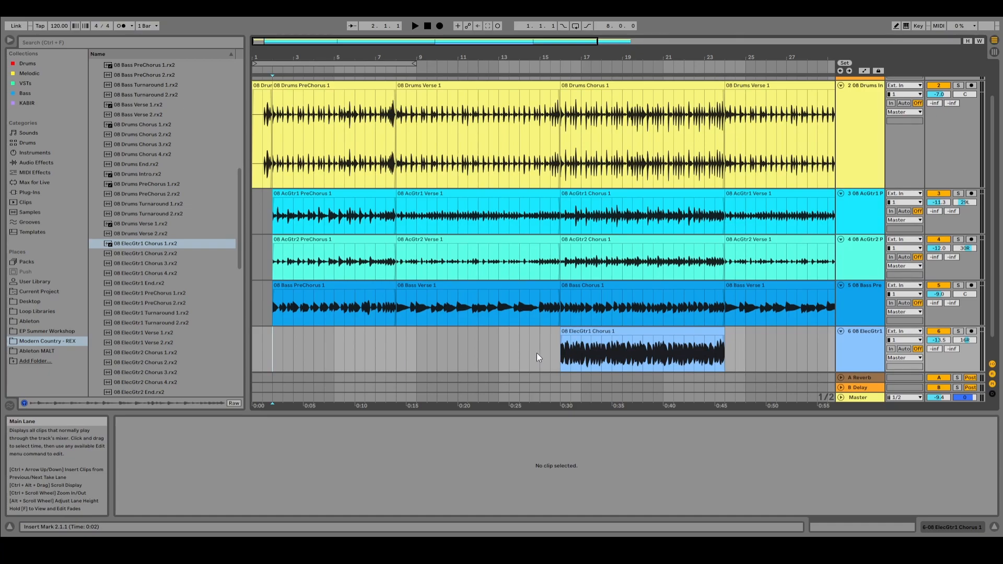
click(560, 342)
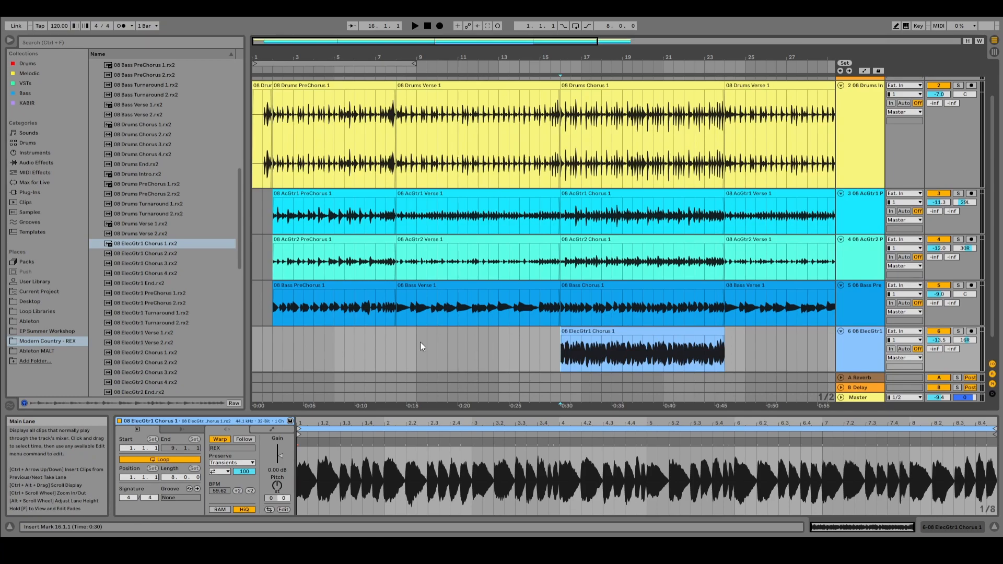
scroll(195, 332, down, 4)
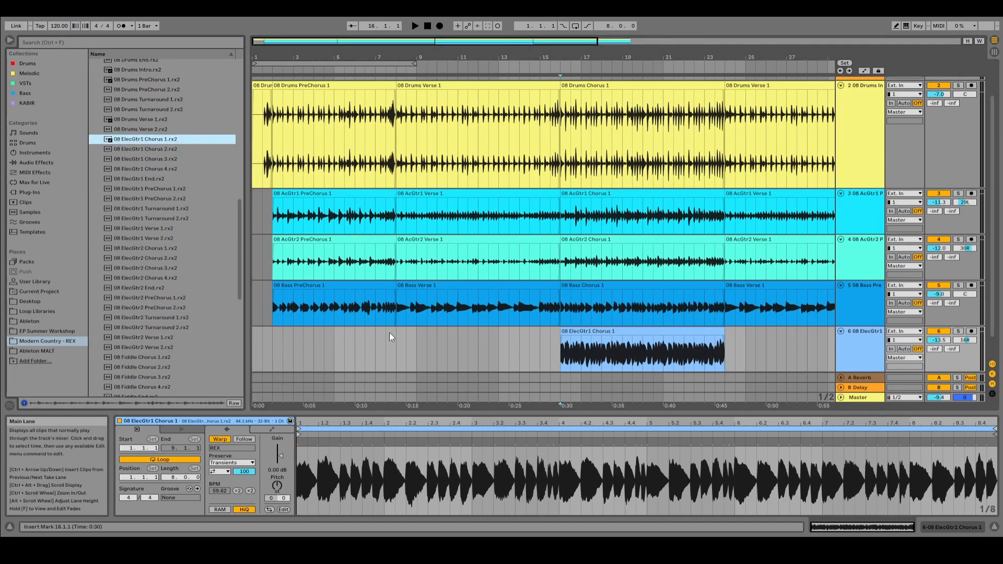
scroll(390, 333, down, 1)
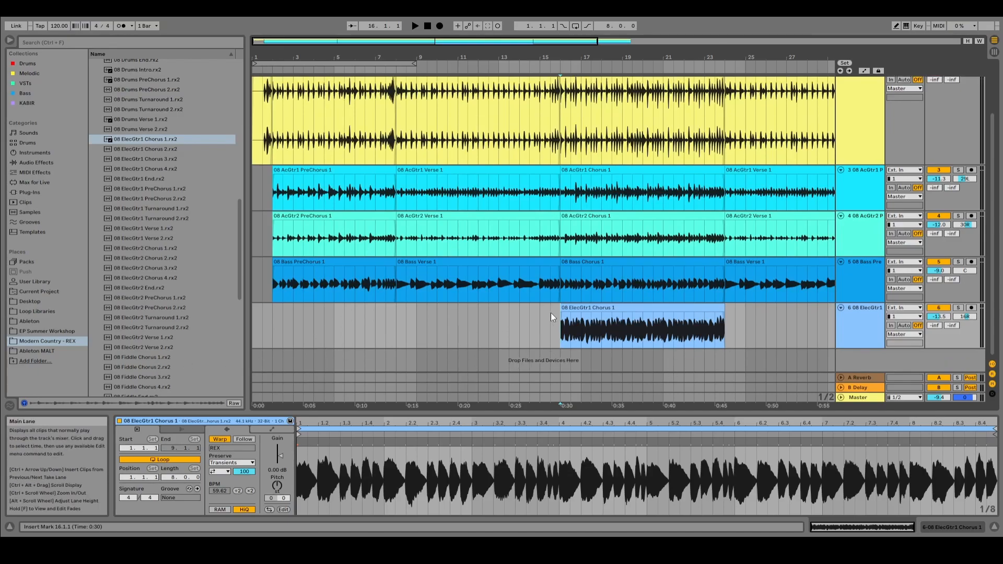
drag(692, 57, 692, 35)
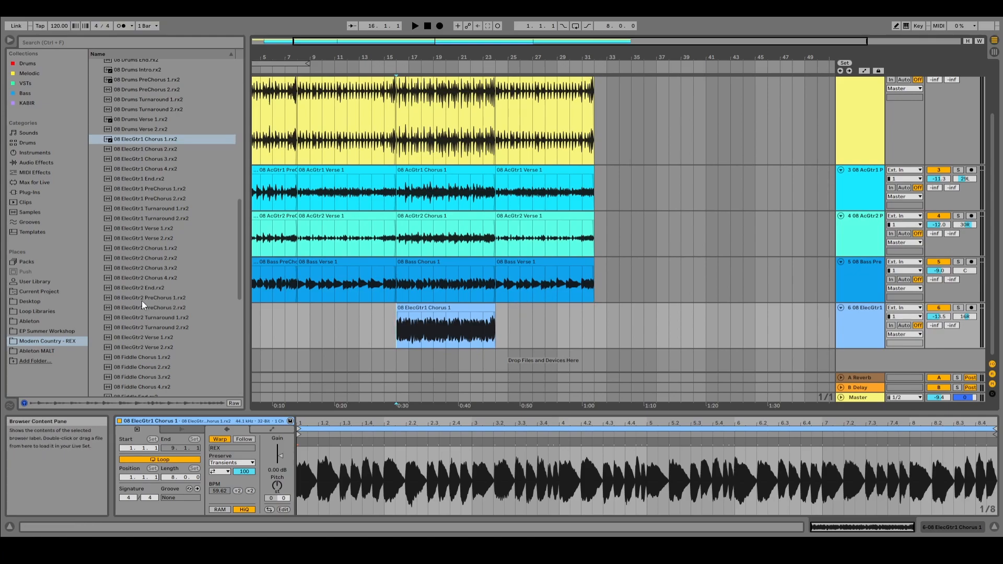
scroll(145, 318, down, 2)
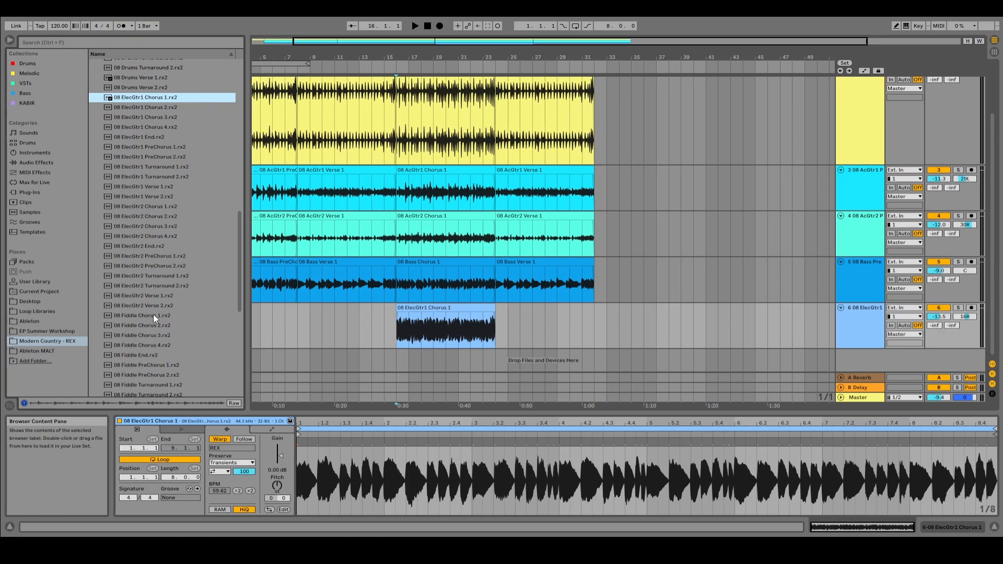
drag(153, 315, 600, 368)
Step: Copy the Chorus 1 clips on the drums, AcGtr1, AcGtr2, bass and ElecGtr1 tracks to bar 32, above the fiddle clip
scroll(571, 94, up, 4)
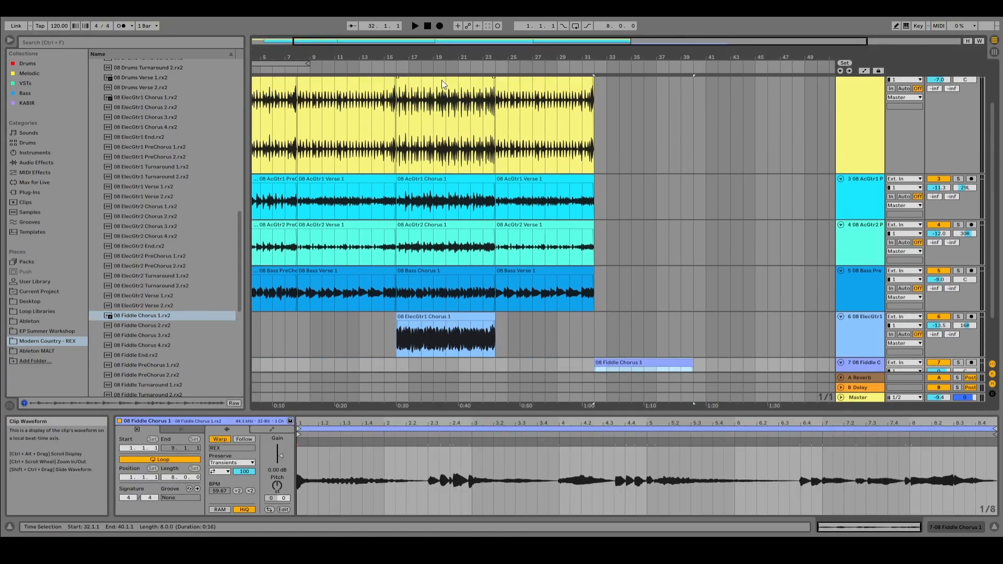
click(441, 121)
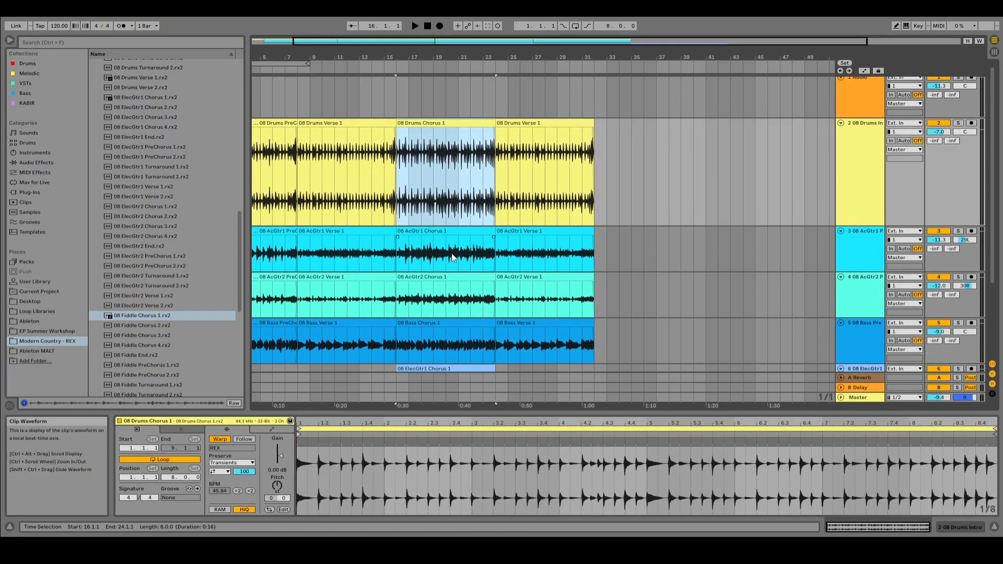
scroll(455, 268, down, 4)
shift+click(456, 273)
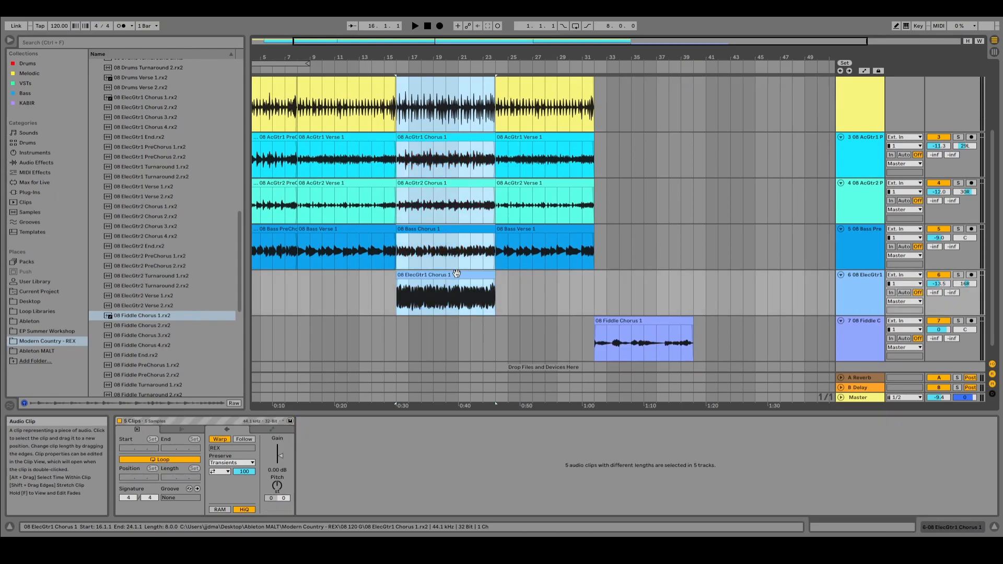
scroll(456, 273, up, 4)
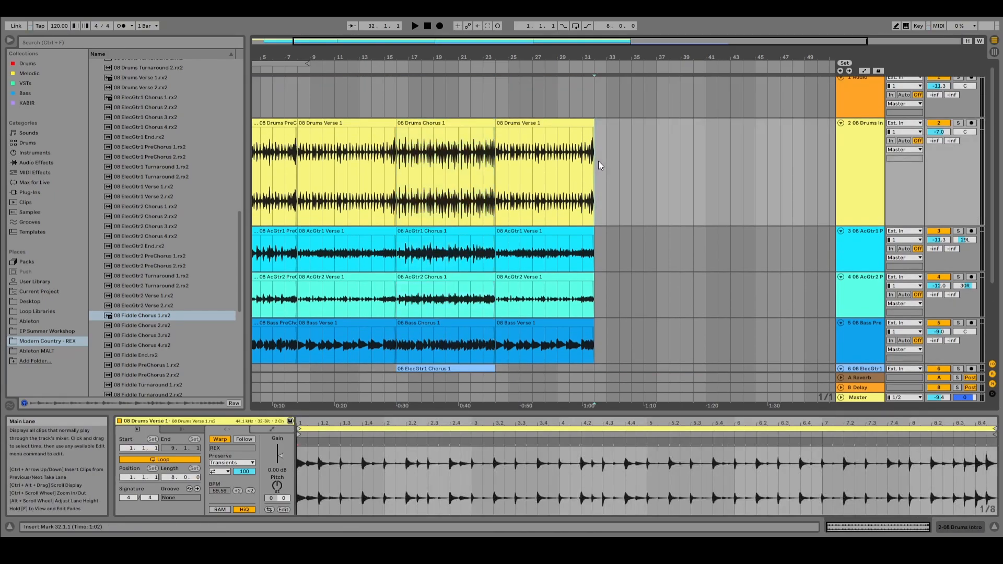
click(597, 161)
key(ctrl+v)
scroll(610, 231, down, 4)
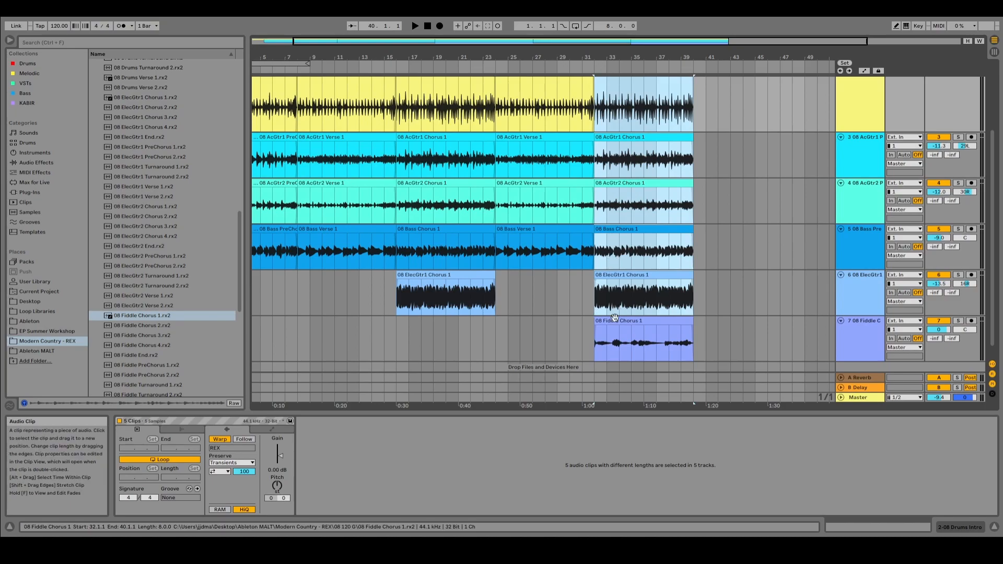
Step: Pan the fiddle track partly to the left, playing the second Chorus from bar 32 to refine the position, and stop playback
key(Tab)
drag(567, 365, 568, 378)
key(Tab)
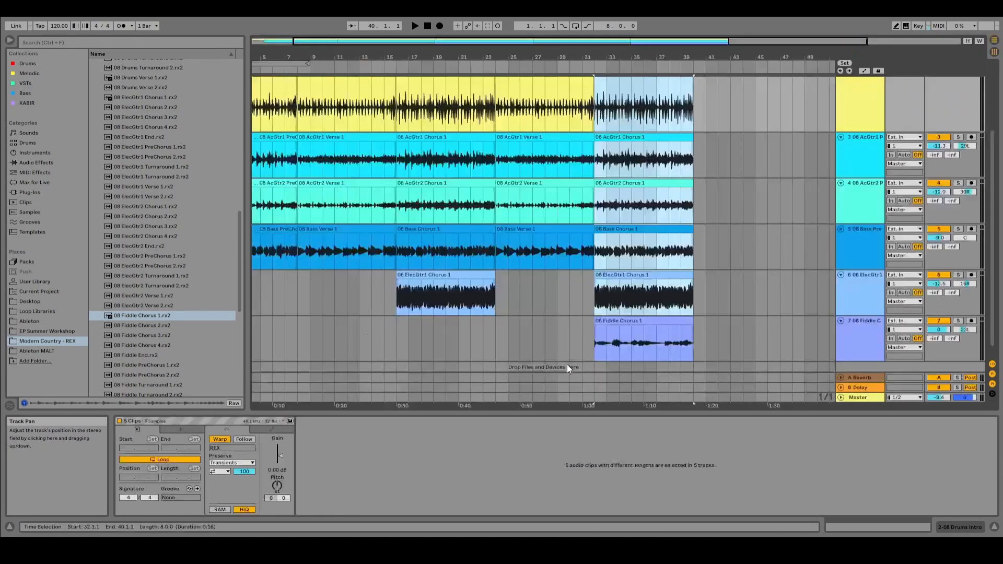
click(595, 323)
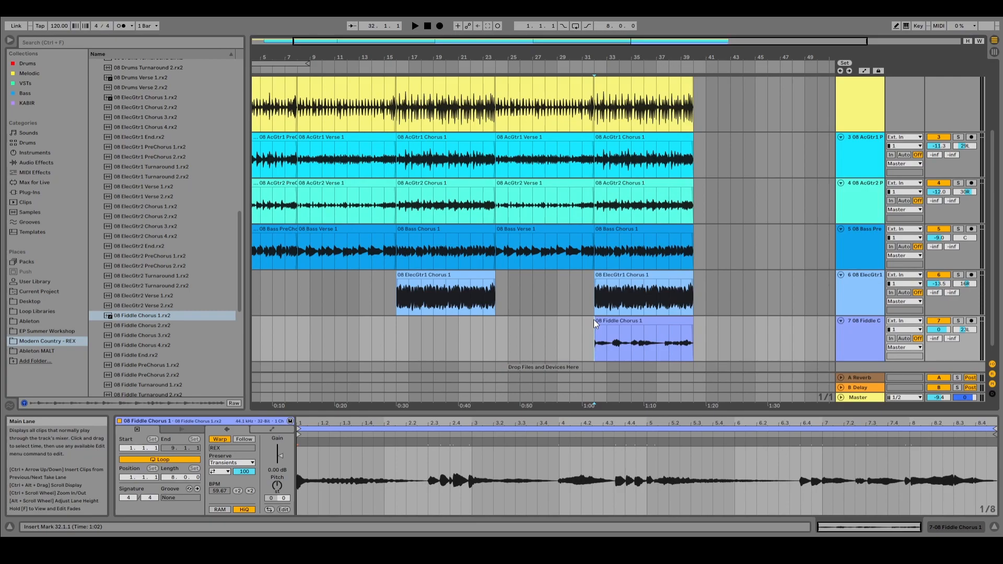
key(space)
key(Tab)
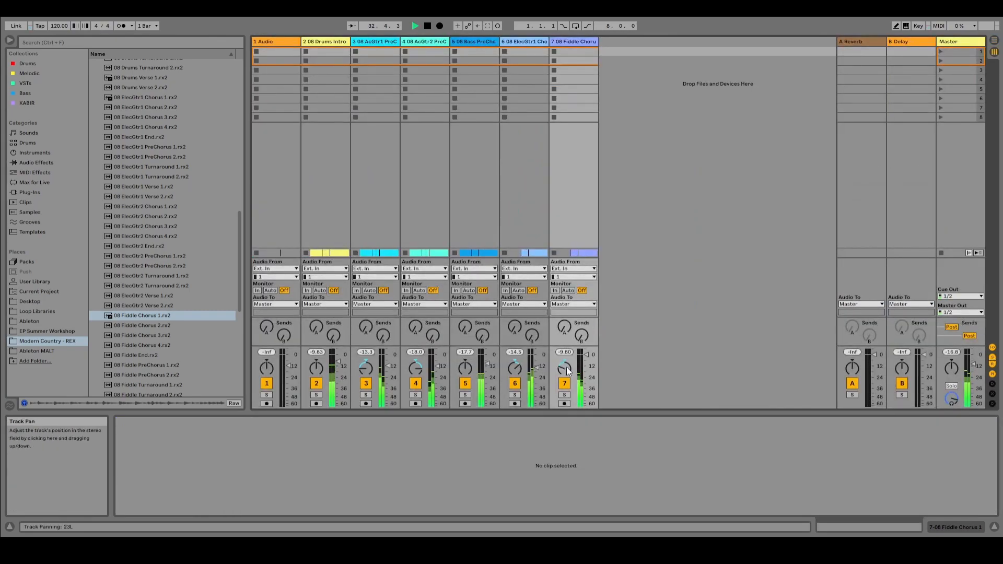
click(568, 364)
key(Delete)
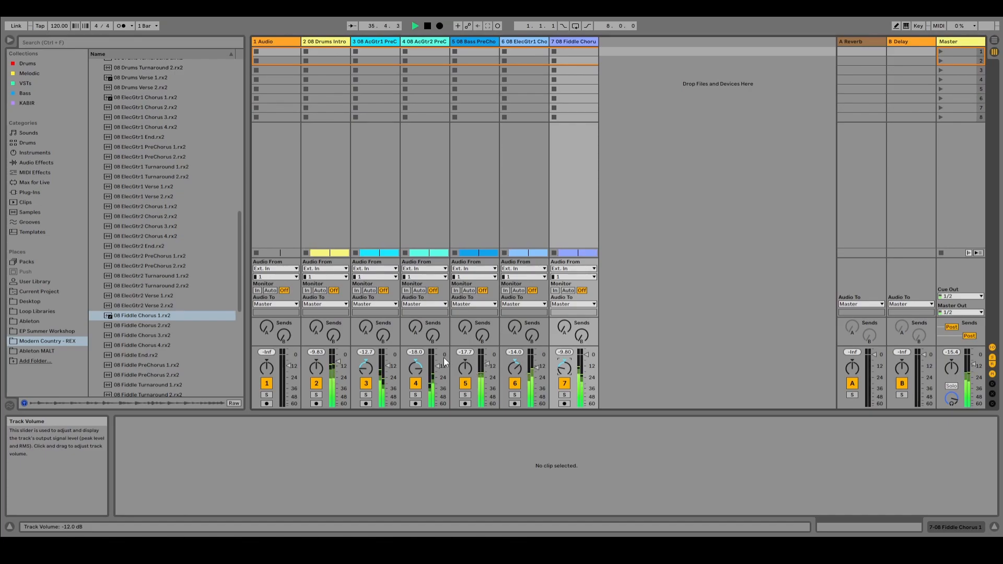
key(space)
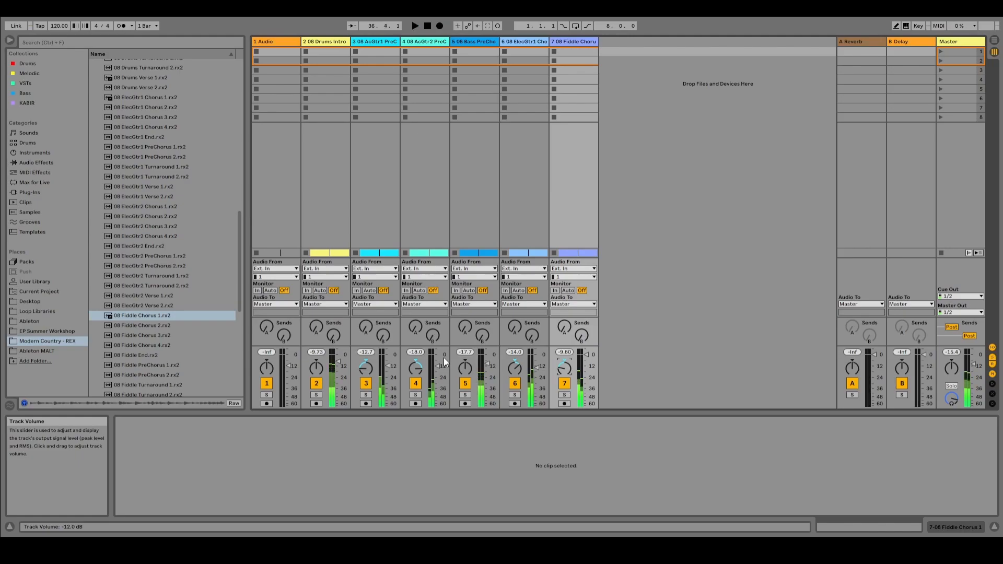
key(Tab)
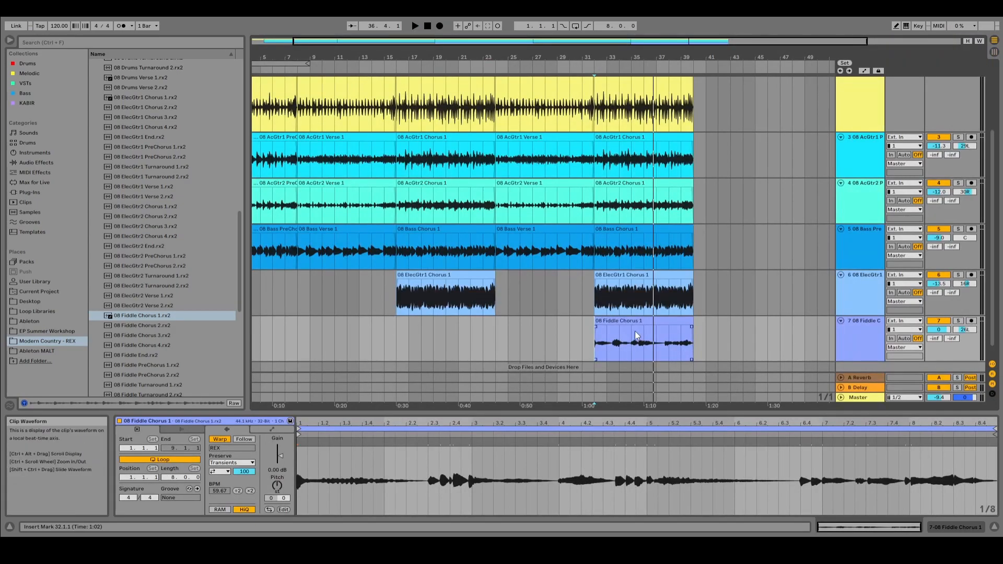
Step: Solo the fiddle track and set the playback start to bar 32, where its clip begins
click(959, 321)
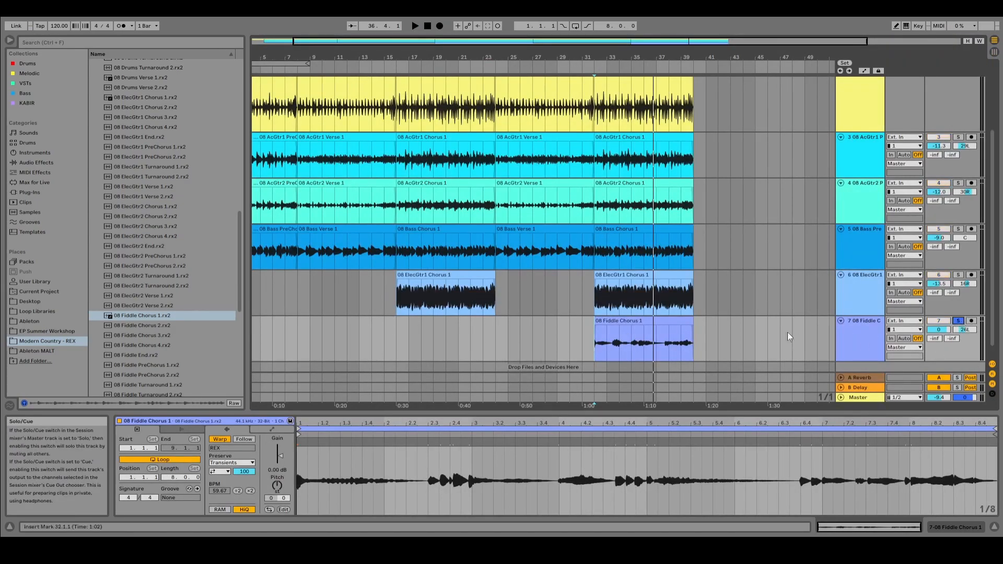
click(593, 337)
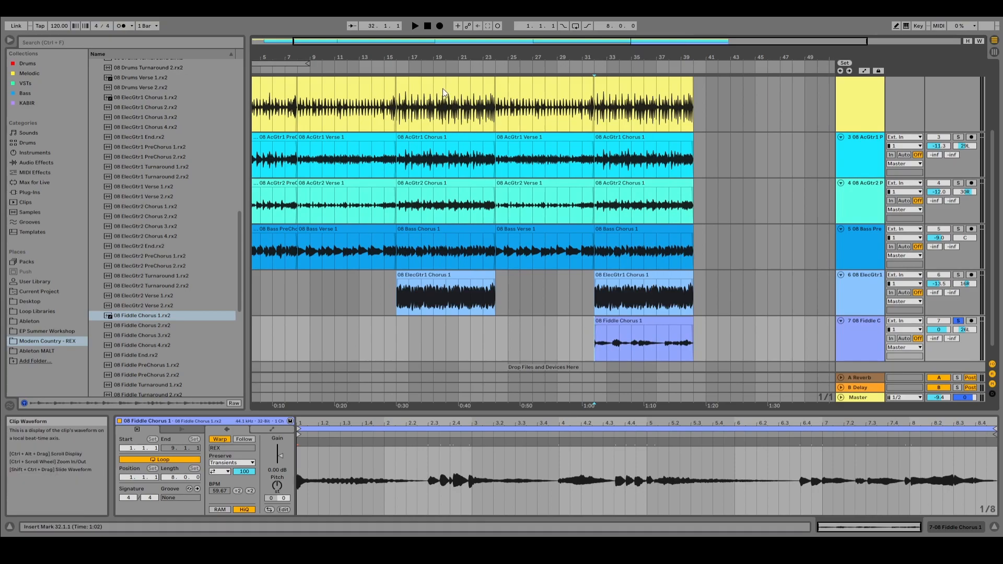
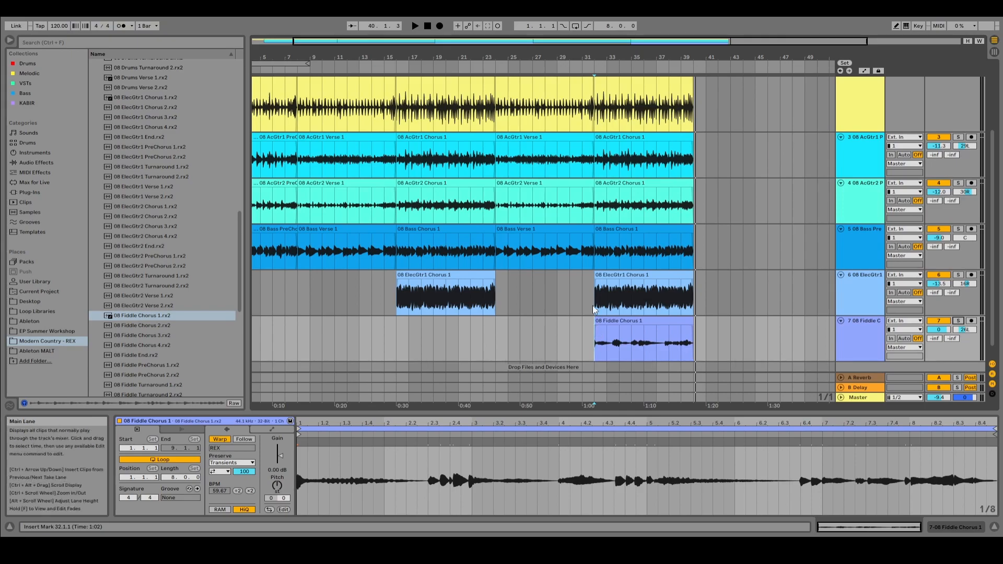
Step: Play the arrangement from bar 24 to hear the second Verse and the second Chorus
click(594, 305)
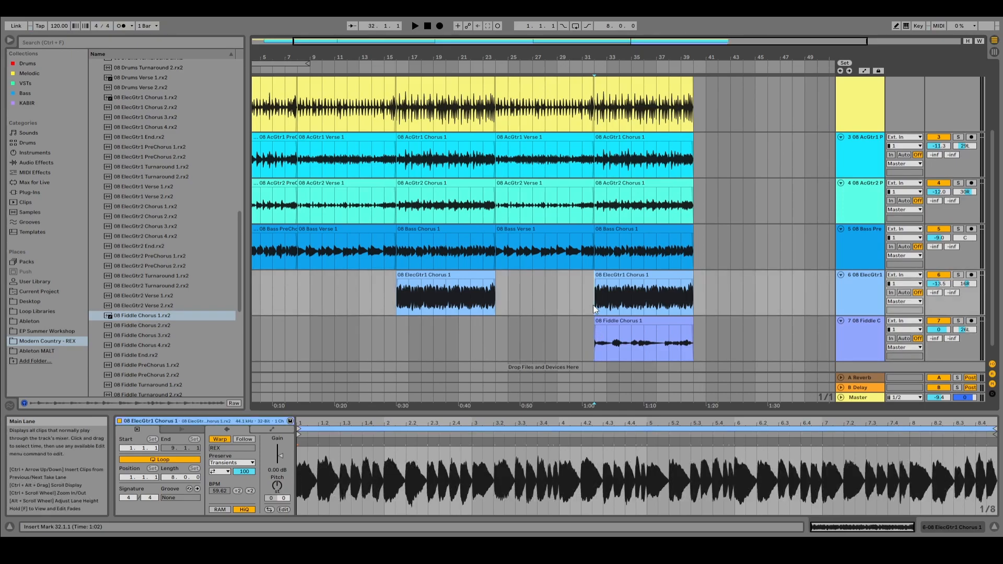
click(500, 281)
key(space)
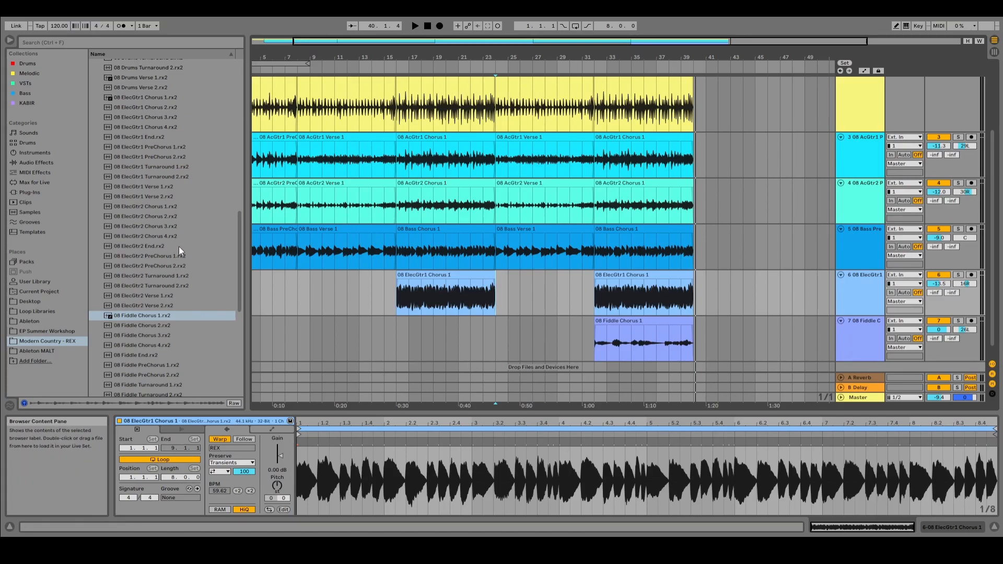
Step: Look through the remaining fiddle, organ and piano loops, and return the playback start to the beginning of the song
scroll(178, 246, down, 2)
scroll(179, 251, down, 10)
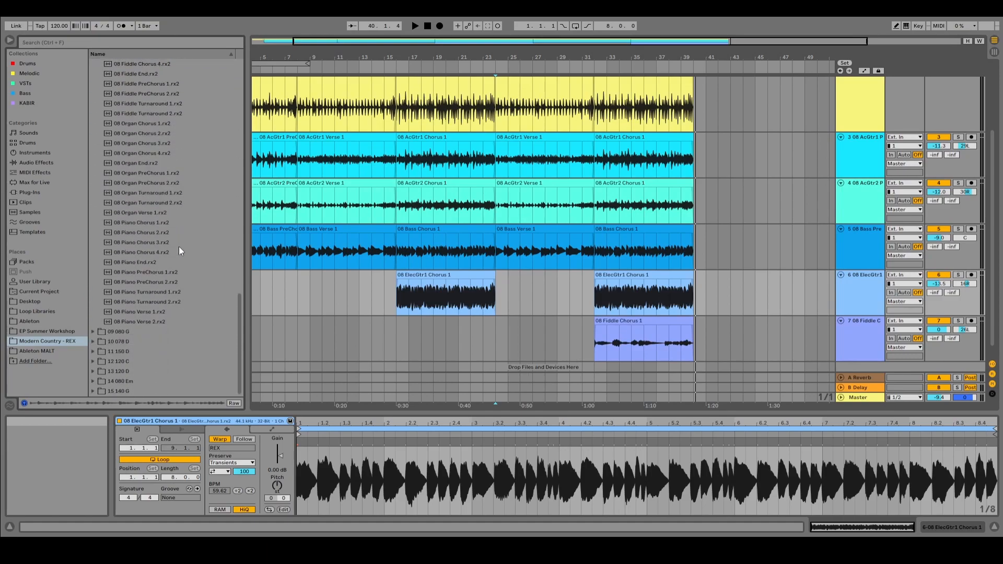
scroll(179, 247, up, 6)
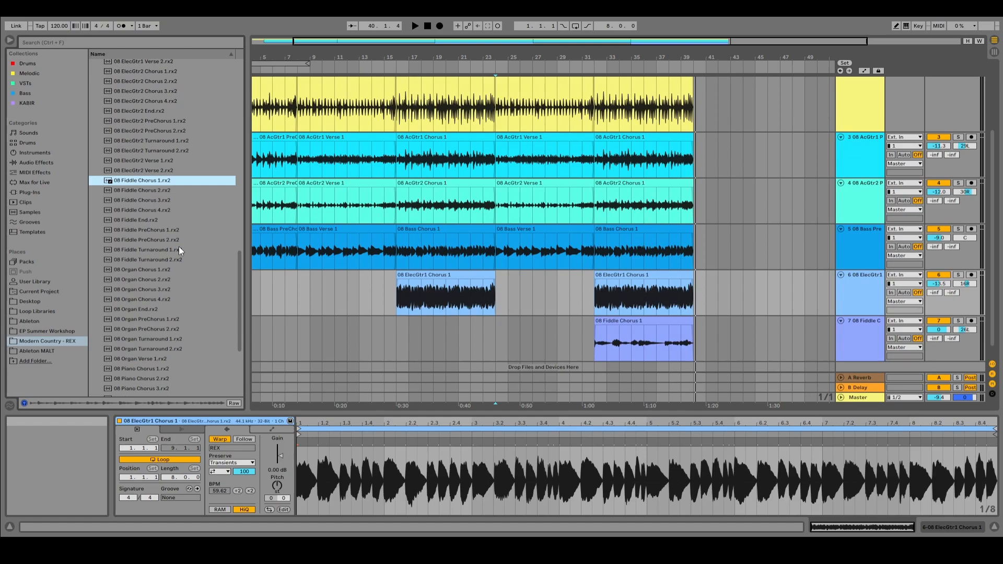
scroll(179, 249, up, 5)
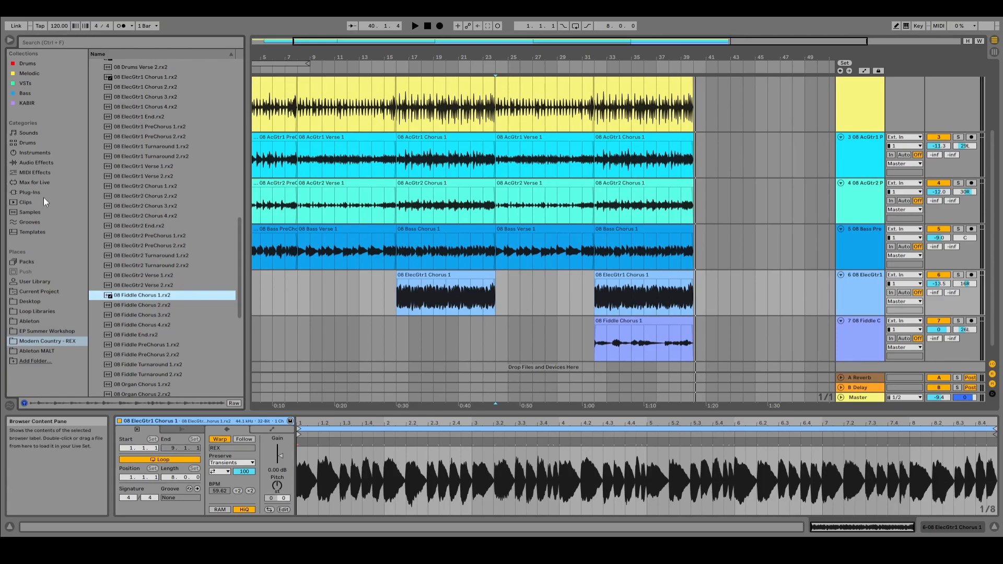
click(256, 287)
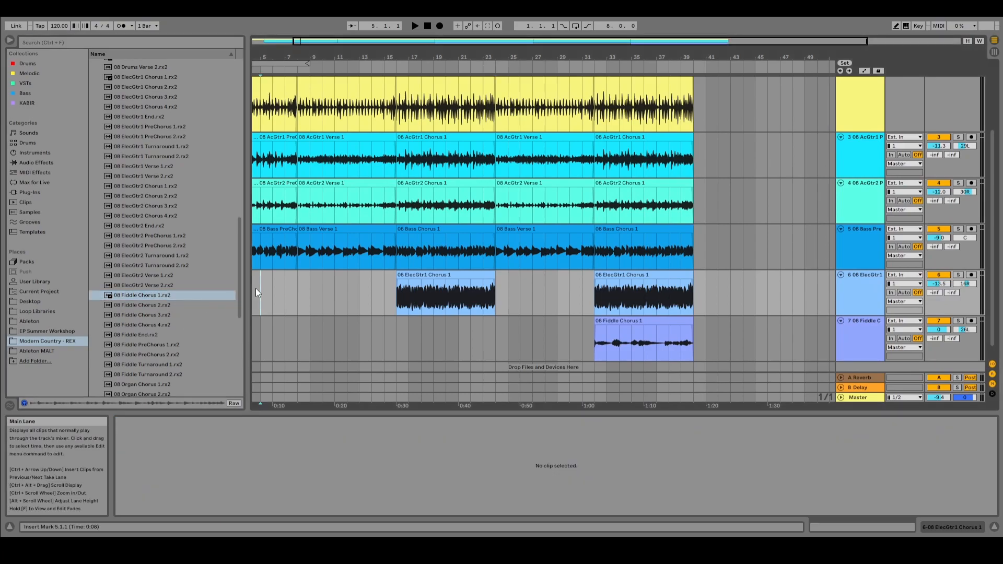
key(Home)
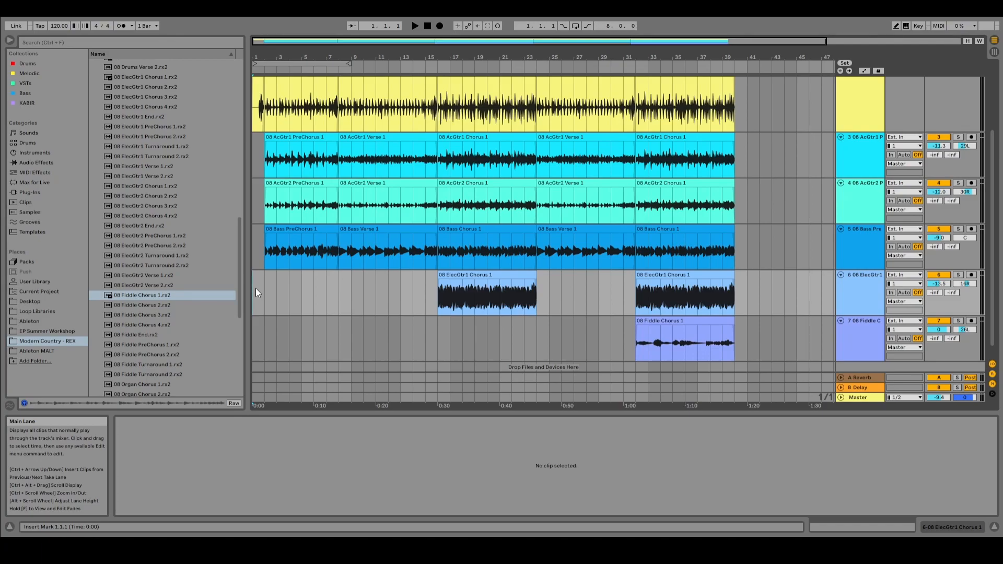
Step: Set the fiddle track's send to the A Reverb return to -20 dB
key(Tab)
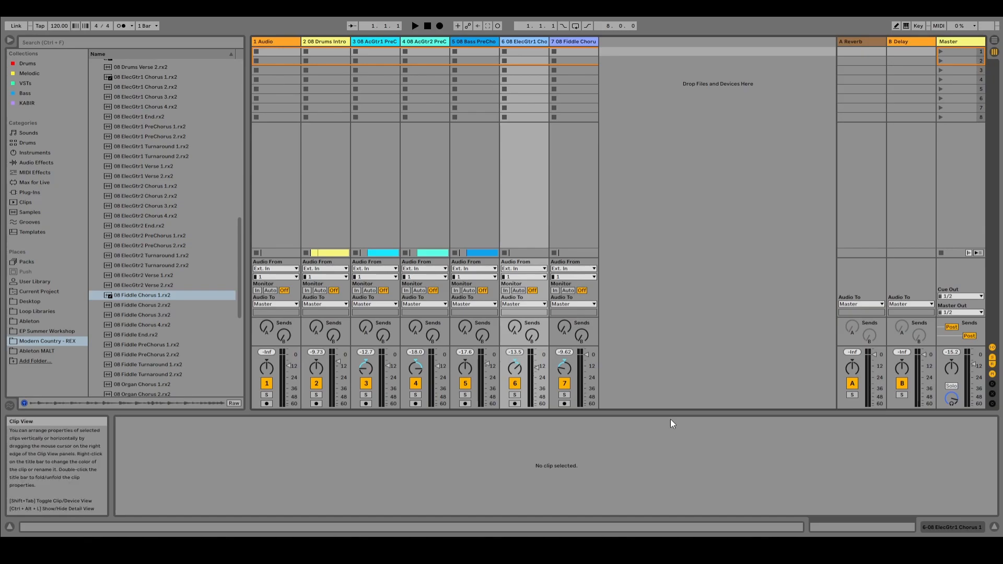
drag(564, 327, 564, 311)
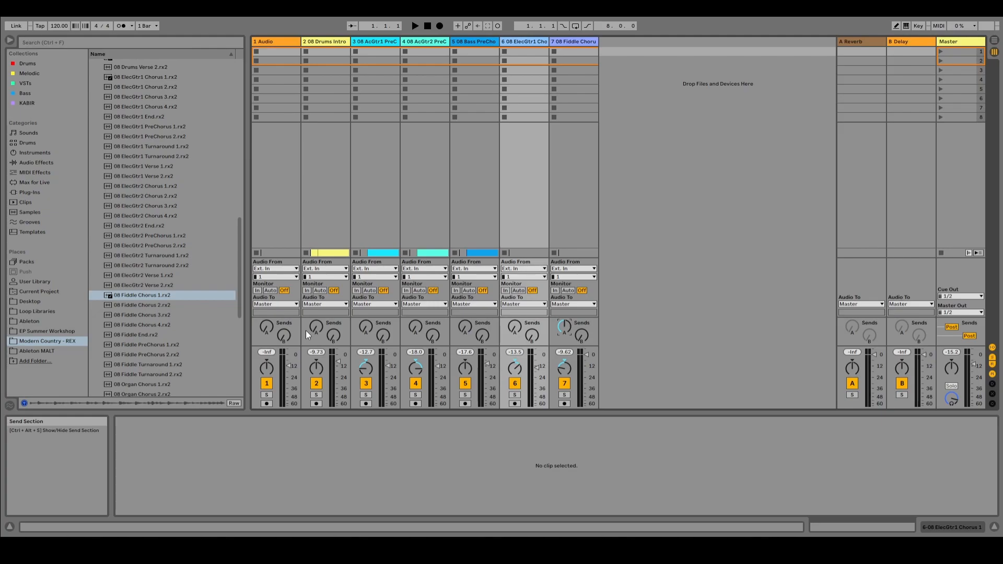
key(Tab)
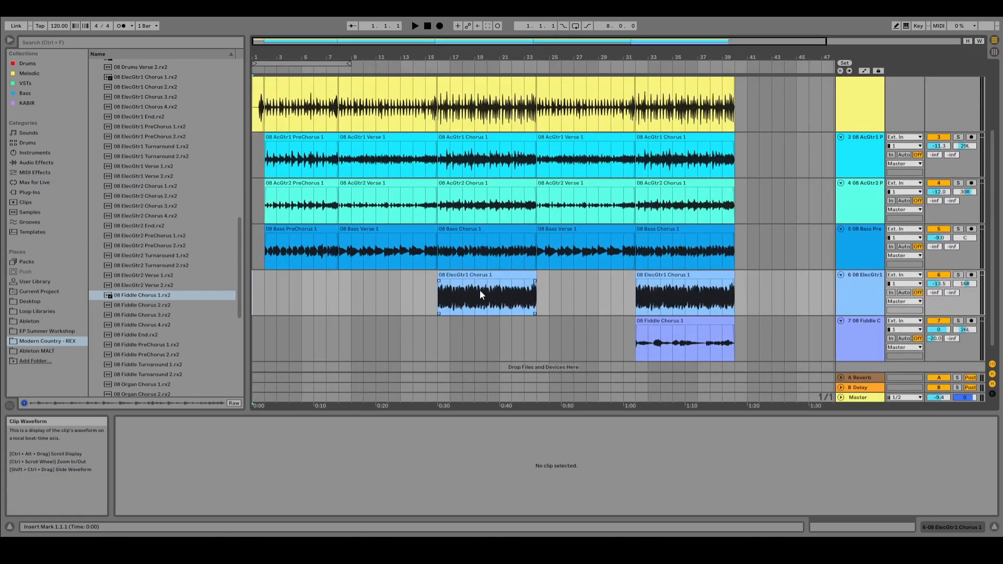
Step: Solo the ElecGtr1 track, play from bar 32 and try its A Reverb send at 0 dB
click(642, 294)
key(space)
click(958, 276)
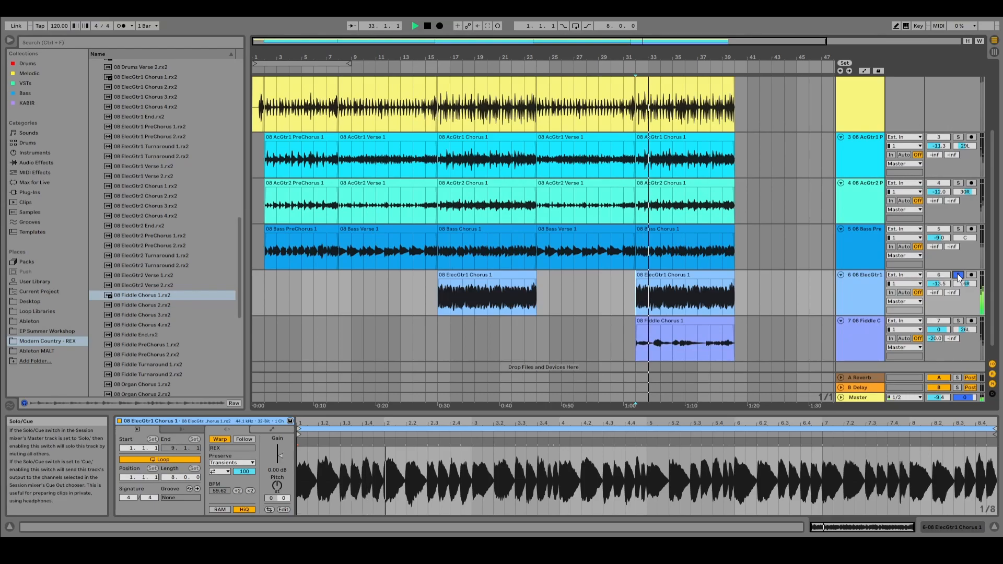
key(Tab)
drag(515, 325, 515, 300)
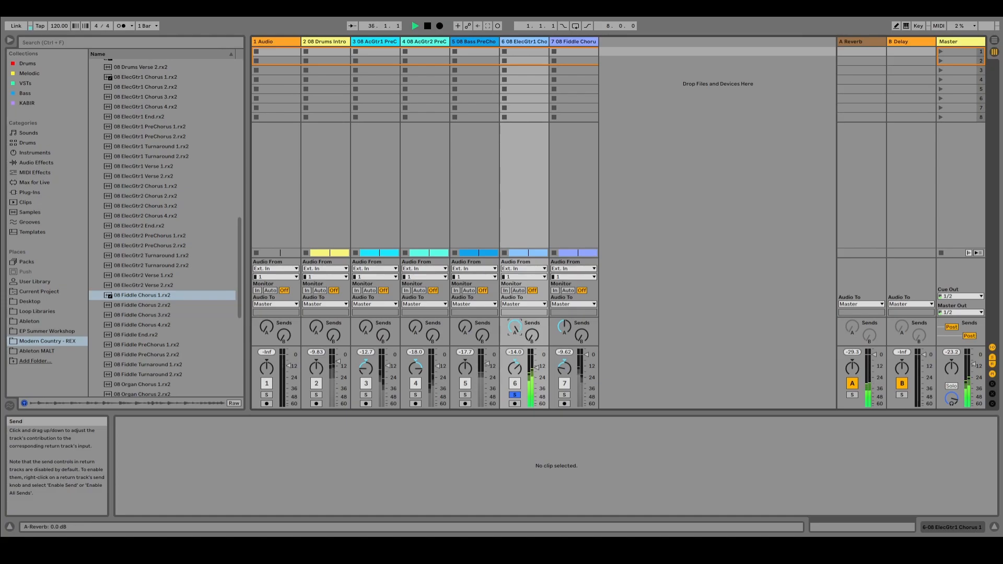
key(Tab)
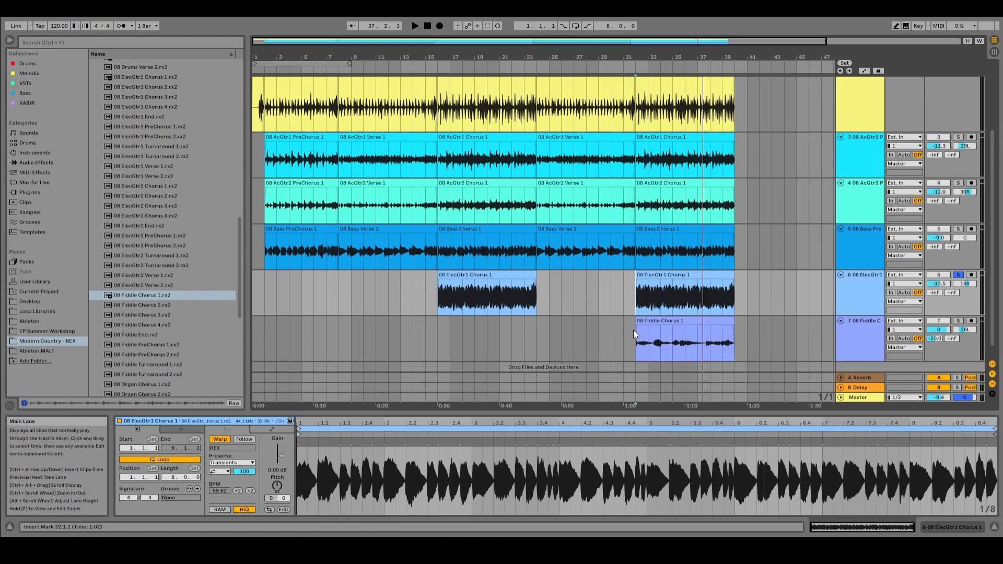
Step: Solo the fiddle track during playback, try its A Reverb send at -12.7 dB, and turn the solo off
click(958, 321)
key(Tab)
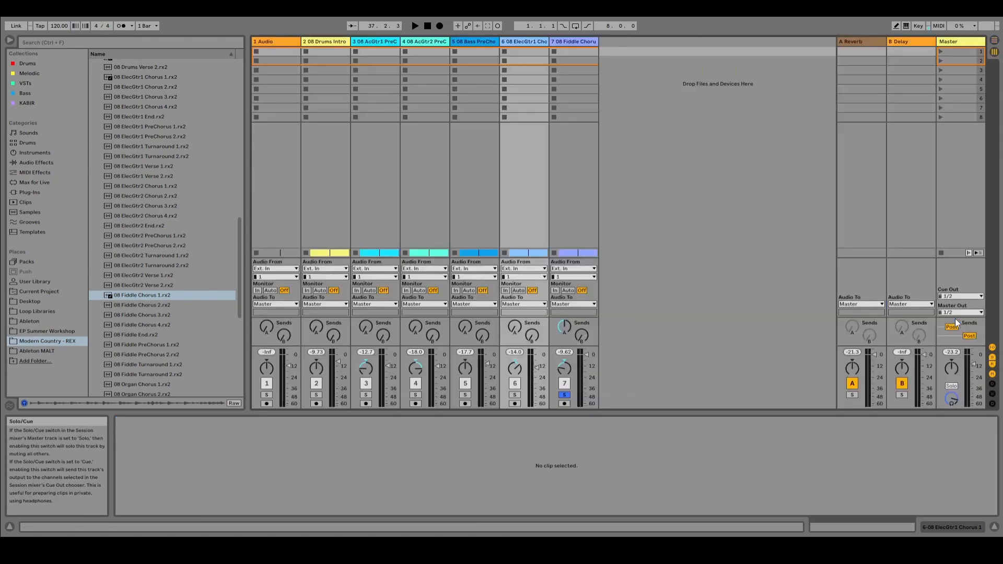
key(space)
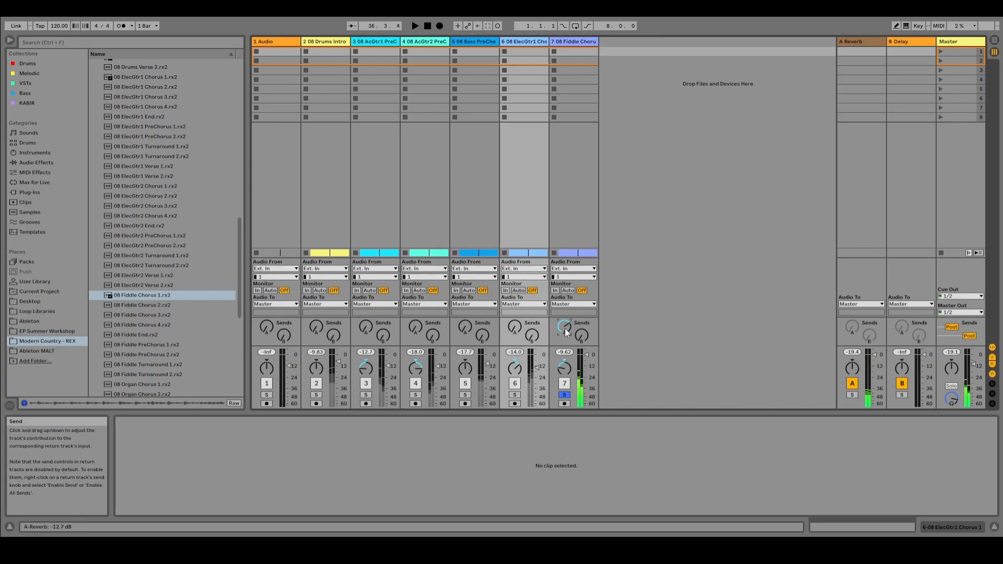
key(Tab)
key(space)
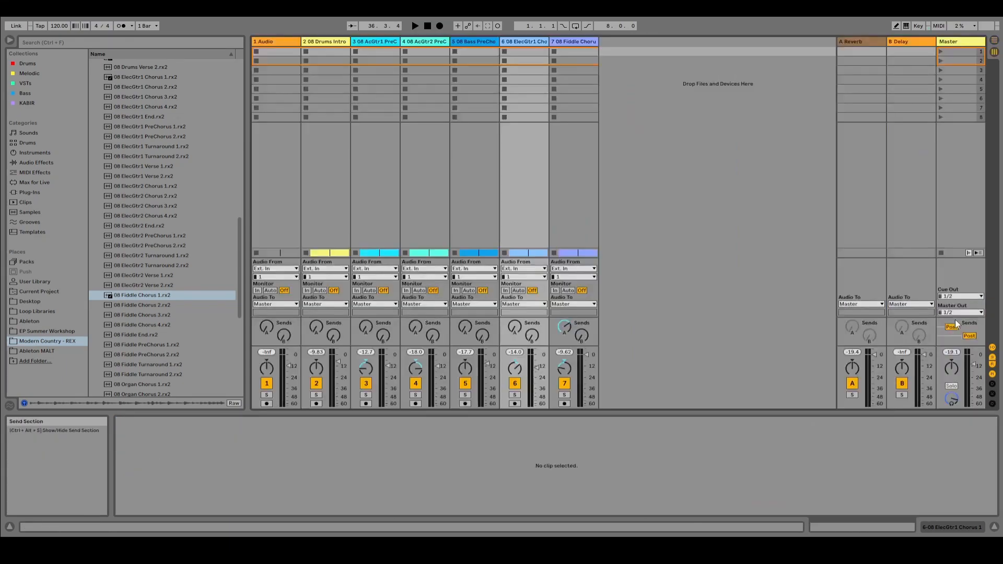
Step: Lower the fiddle track's A Reverb send to -16 dB
key(Tab)
drag(367, 374, 367, 357)
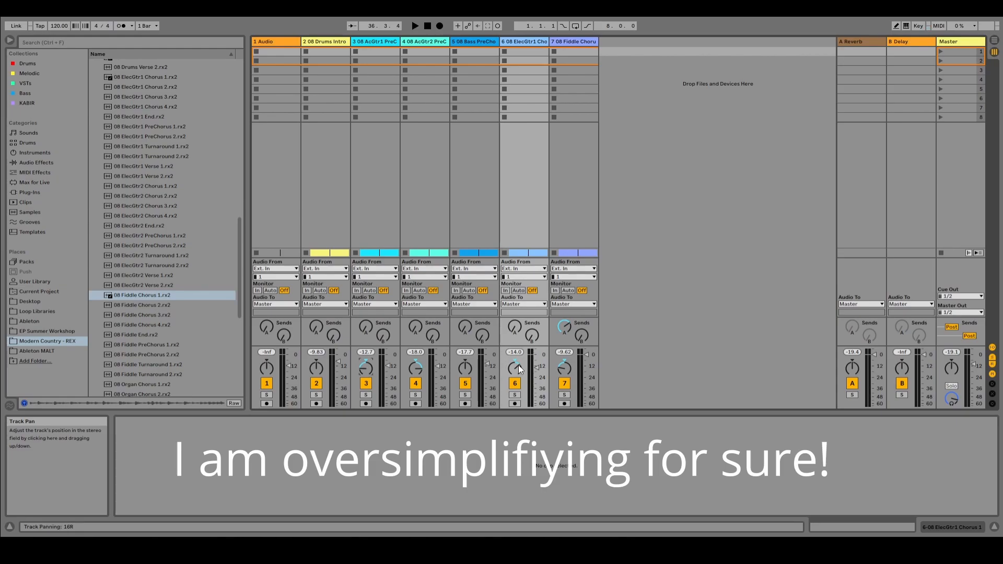
drag(567, 335, 566, 341)
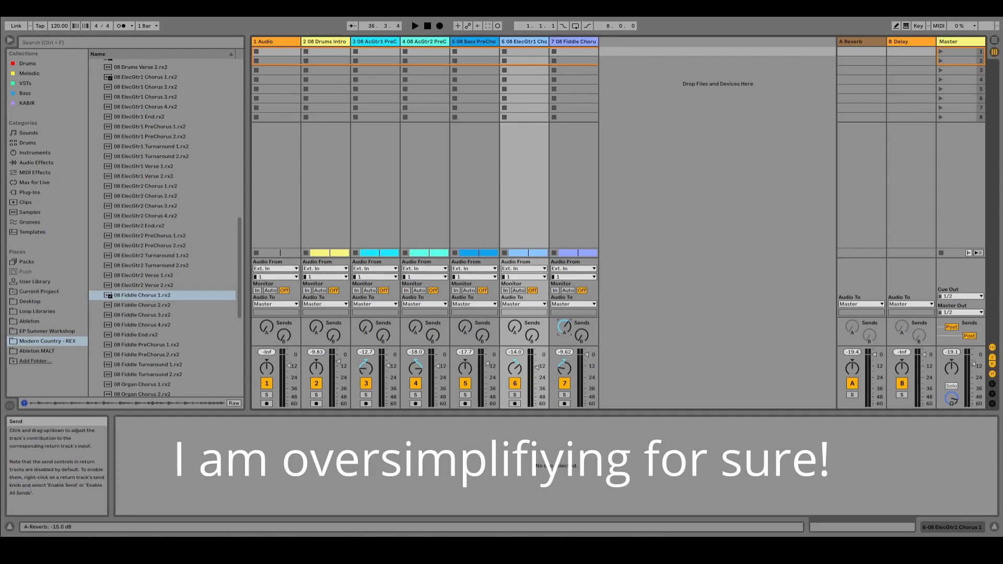
key(Tab)
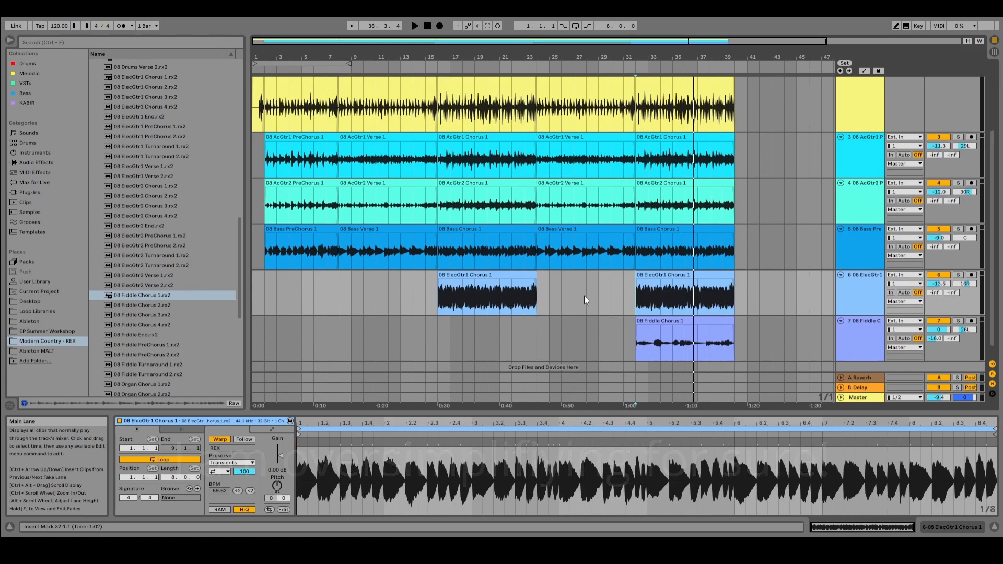
Step: Add an EQ Eight effect from EQ & Filters to both the AcGtr1 and AcGtr2 tracks
scroll(627, 287, up, 1)
click(860, 174)
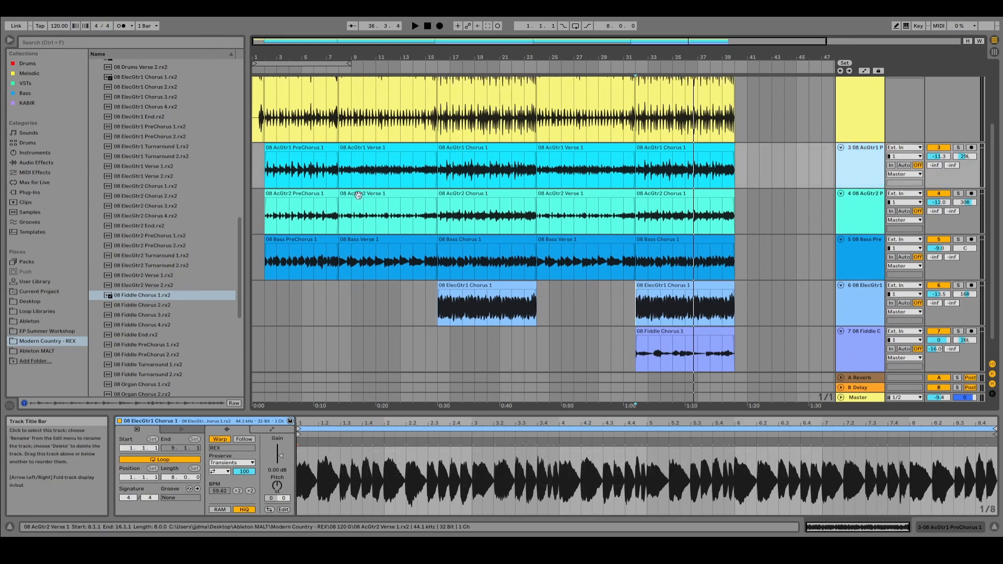
click(39, 163)
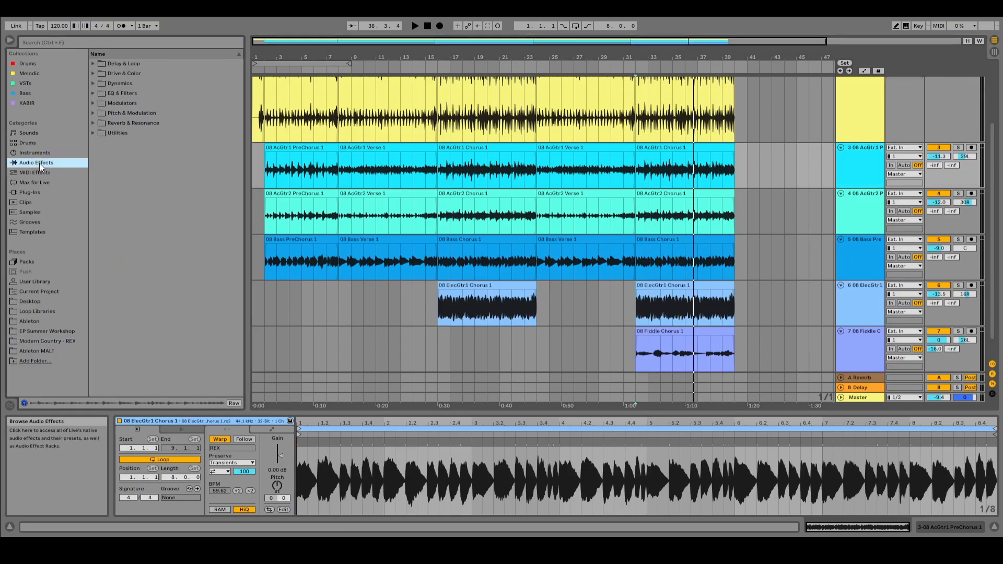
click(104, 93)
click(93, 93)
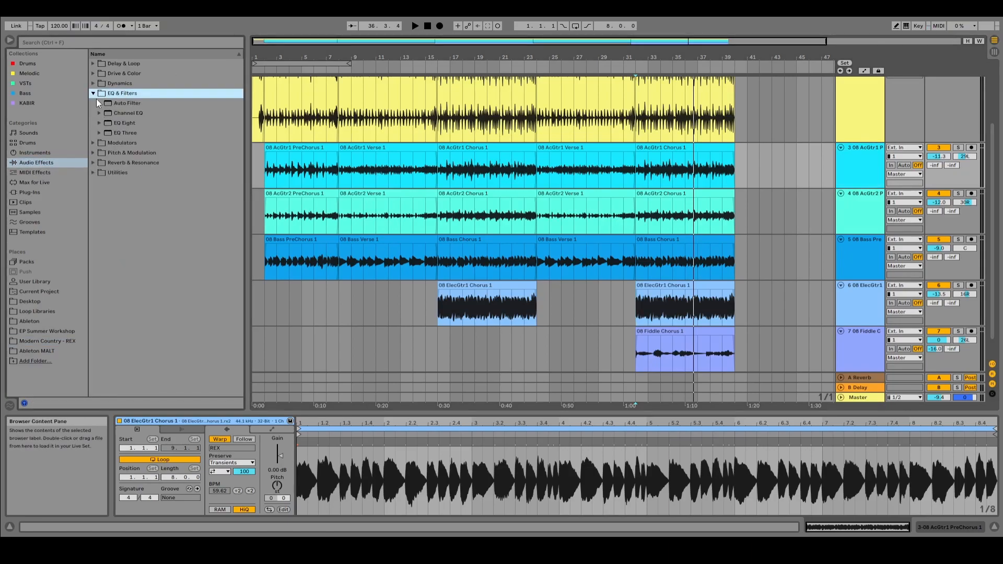
click(111, 124)
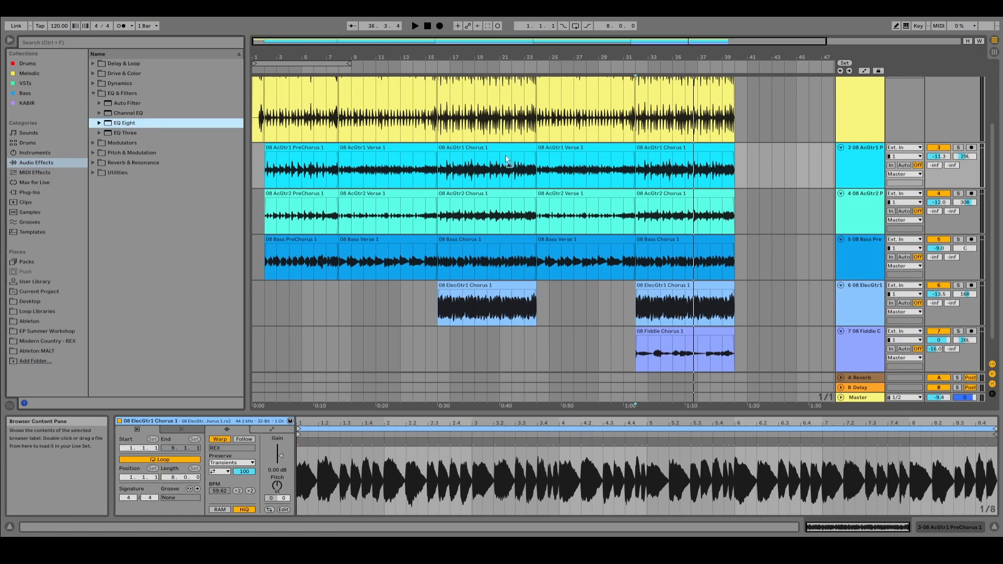
drag(869, 169, 868, 170)
drag(111, 122, 859, 201)
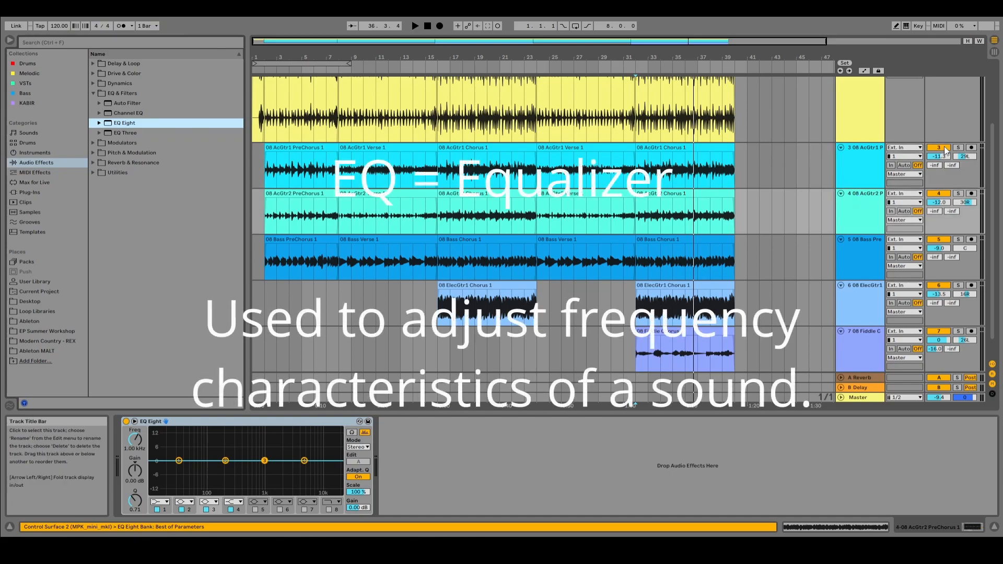
Step: Solo the AcGtr1 and AcGtr2 tracks together and play the arrangement from bar 9
click(959, 147)
click(960, 194)
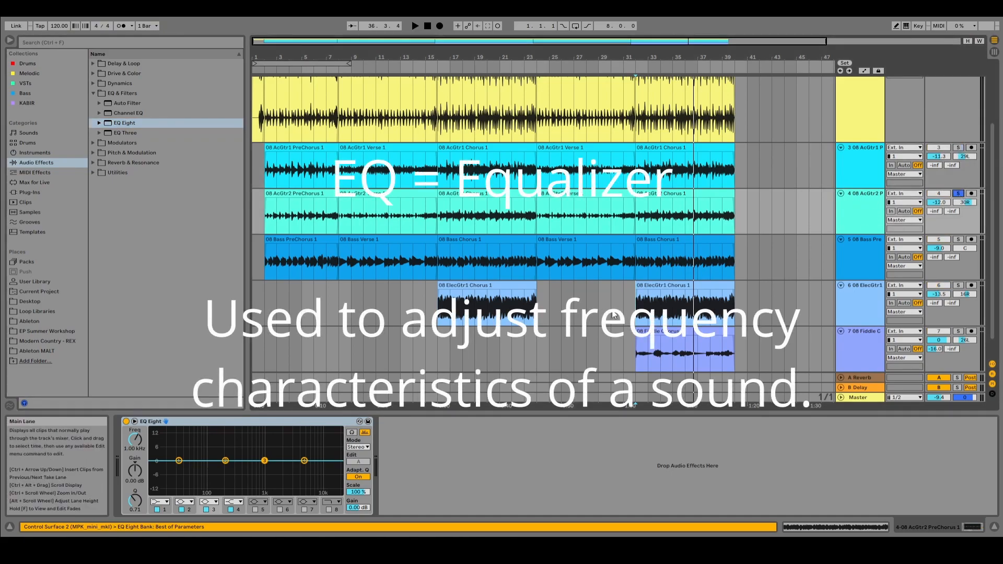
click(354, 315)
key(space)
key(Tab)
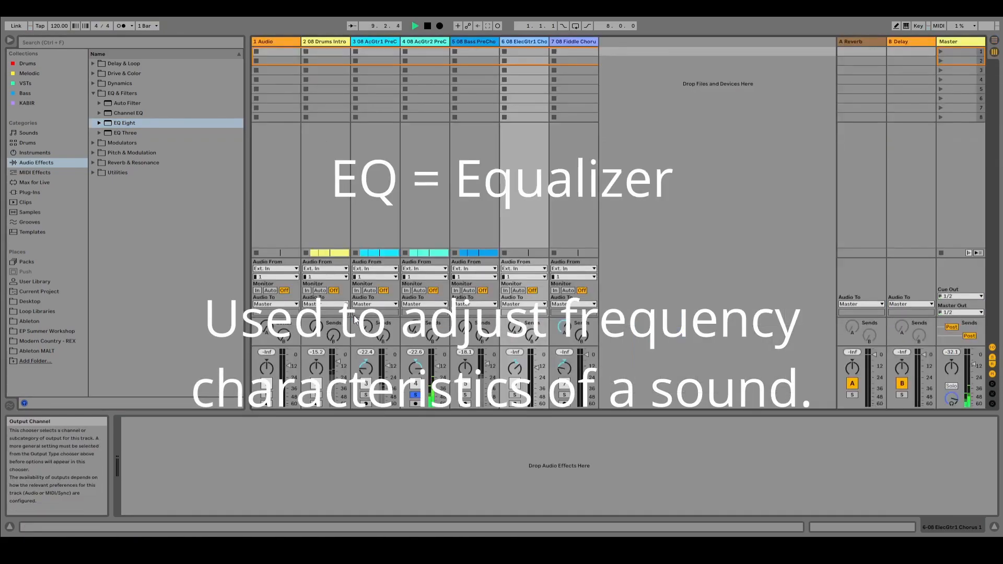
click(466, 396)
click(367, 396)
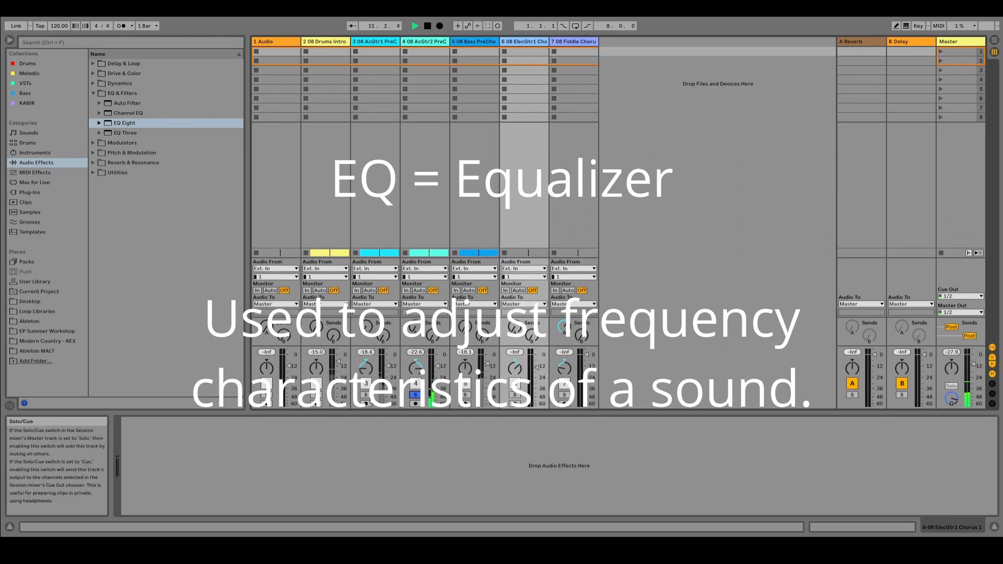
ctrl+click(415, 395)
Step: Switch band 1 of the AcGtr1 track's EQ Eight to a low-cut filter and raise its cutoff to about 100 Hz
click(372, 39)
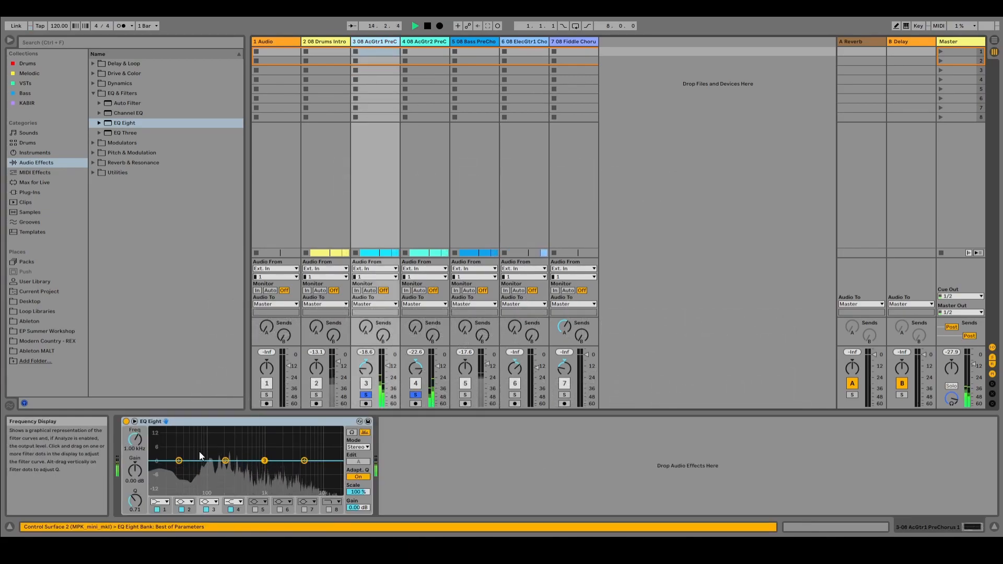
click(157, 509)
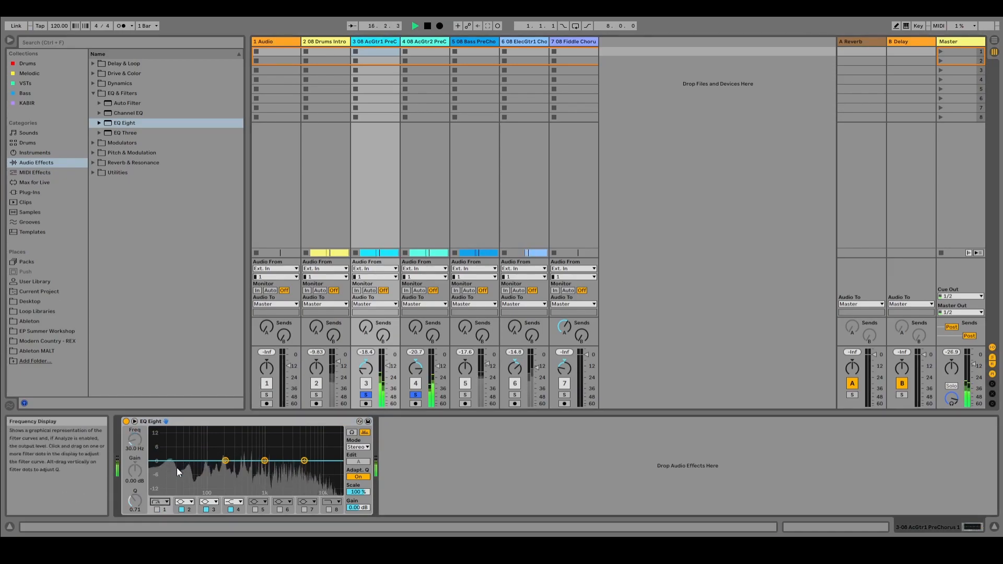
click(158, 509)
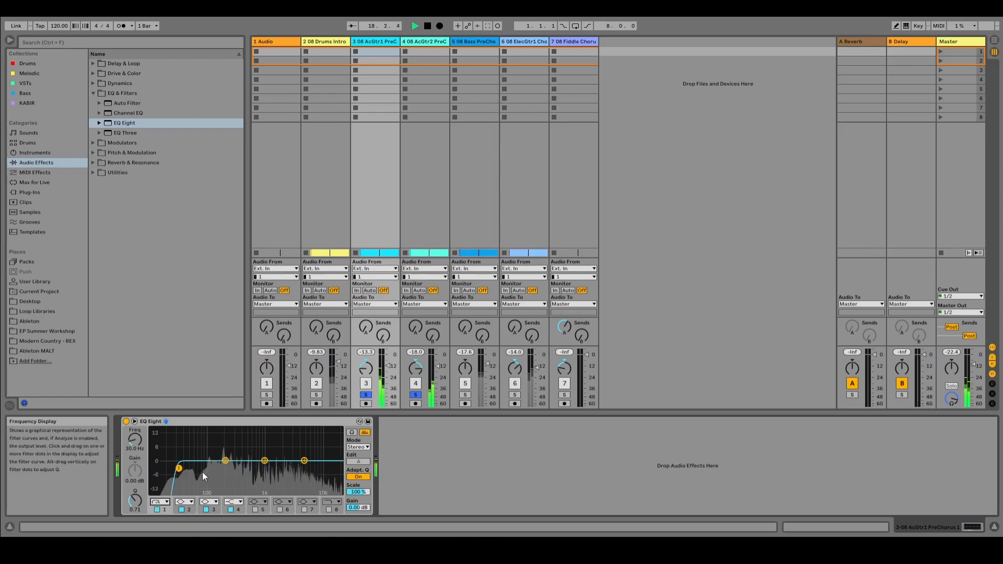
drag(179, 469, 206, 470)
Step: Switch band 1 of the AcGtr2 track's EQ Eight to a low-cut filter and sweep its cutoff up to about 4.35 kHz
click(431, 44)
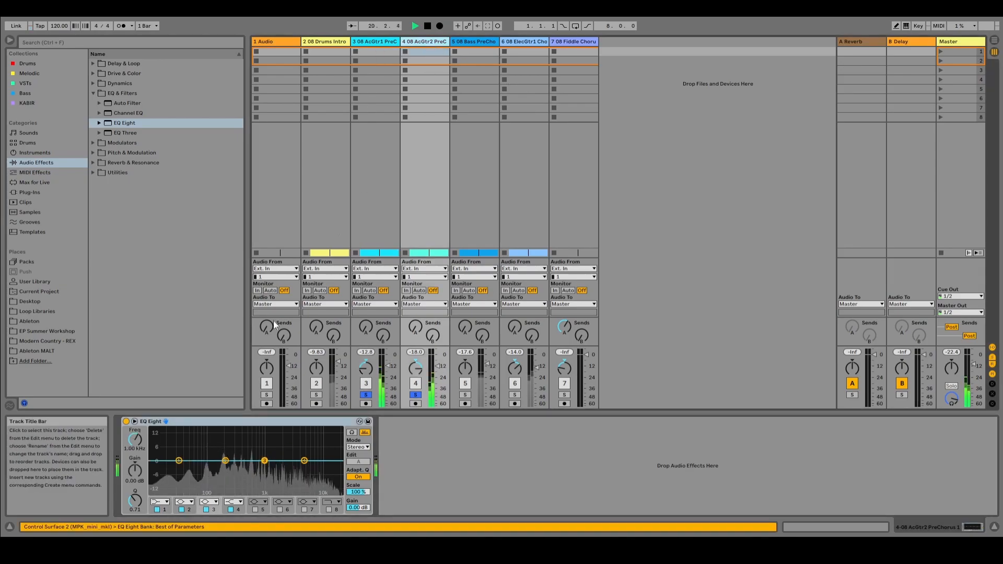
click(158, 509)
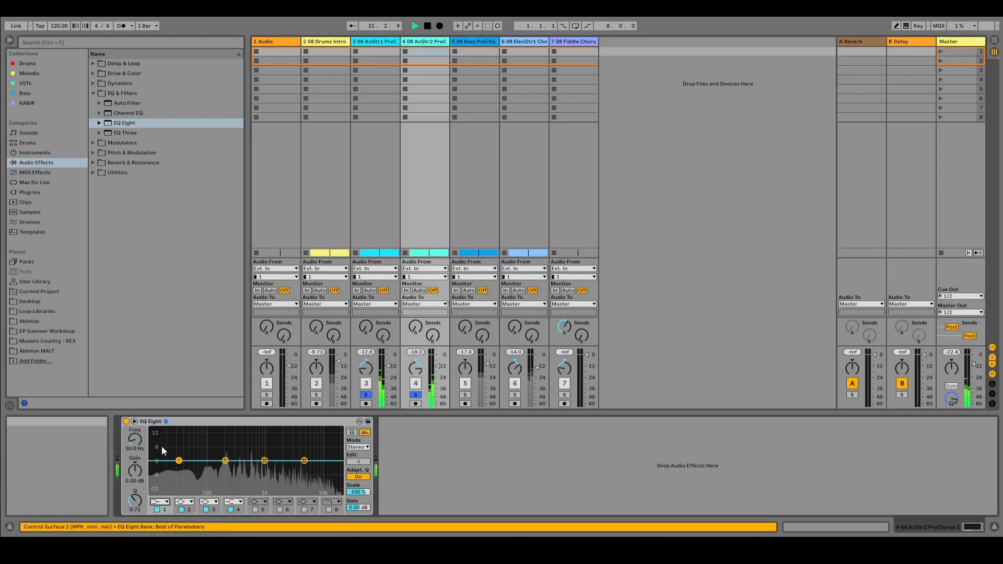
drag(179, 469, 301, 472)
Step: Solo only the AcGtr1 track and push the low-cut cutoff on AcGtr2's EQ Eight up to about 4.84 kHz
click(366, 396)
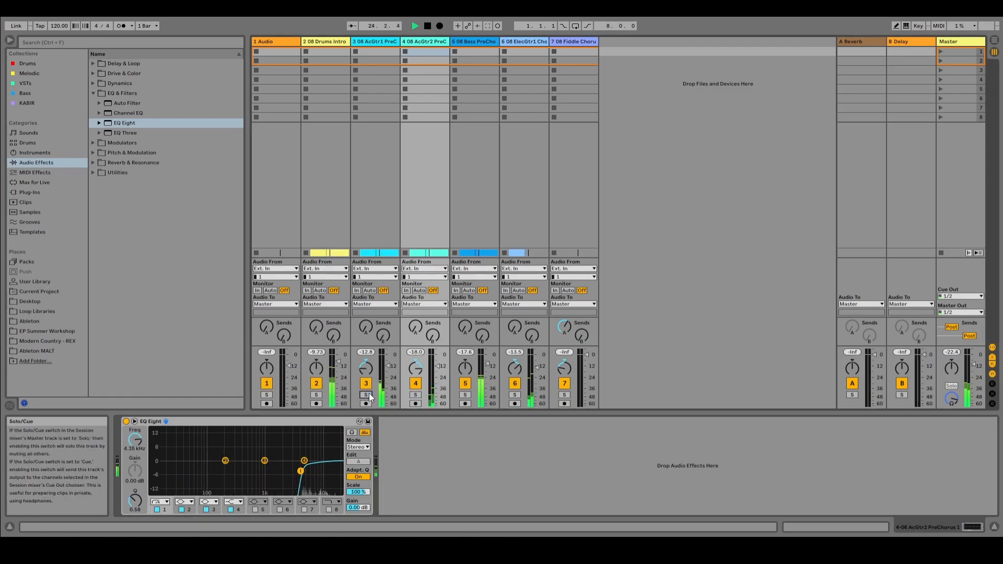
click(366, 396)
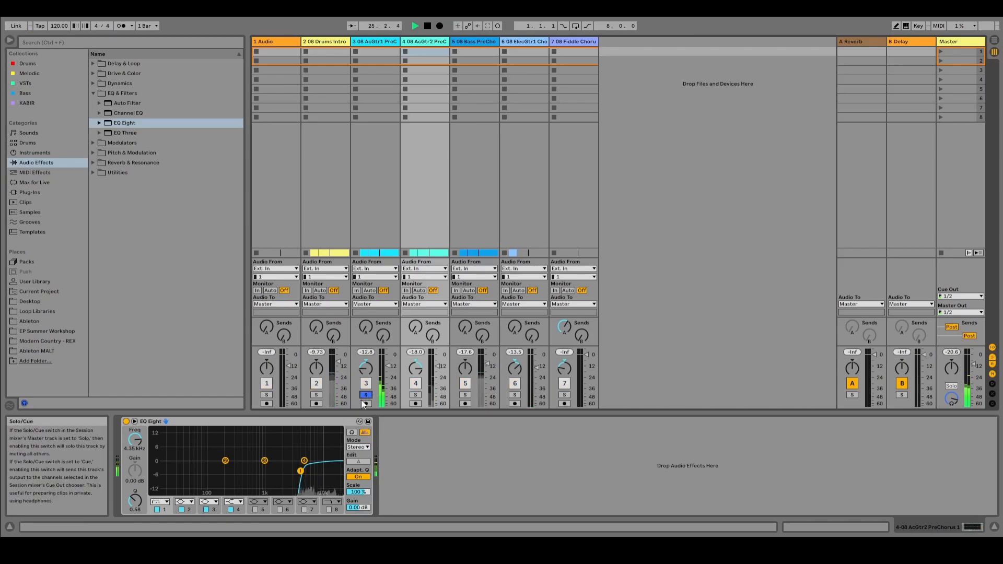
mouse_move(300, 472)
mouse_down()
mouse_move(317, 470)
mouse_move(157, 452)
mouse_move(303, 473)
mouse_up()
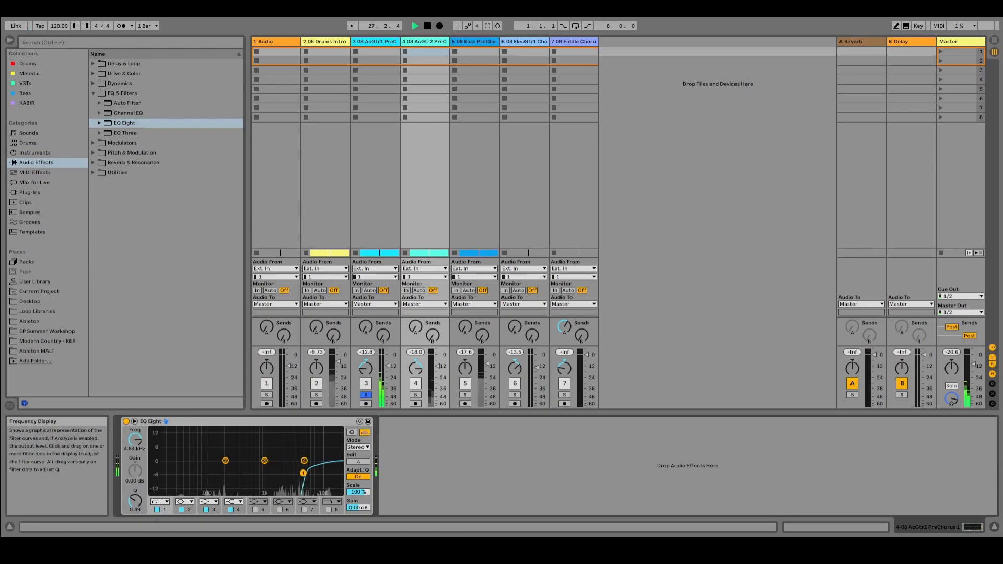
Step: Solo the AcGtr2 track and lower the low-cut cutoff of its EQ Eight to about 54 Hz
click(416, 395)
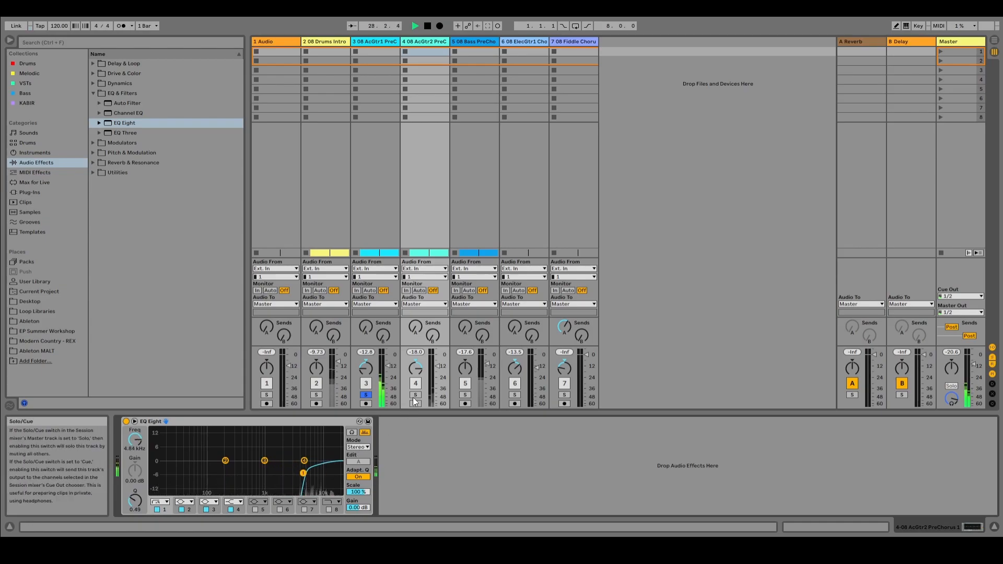
drag(303, 473, 193, 469)
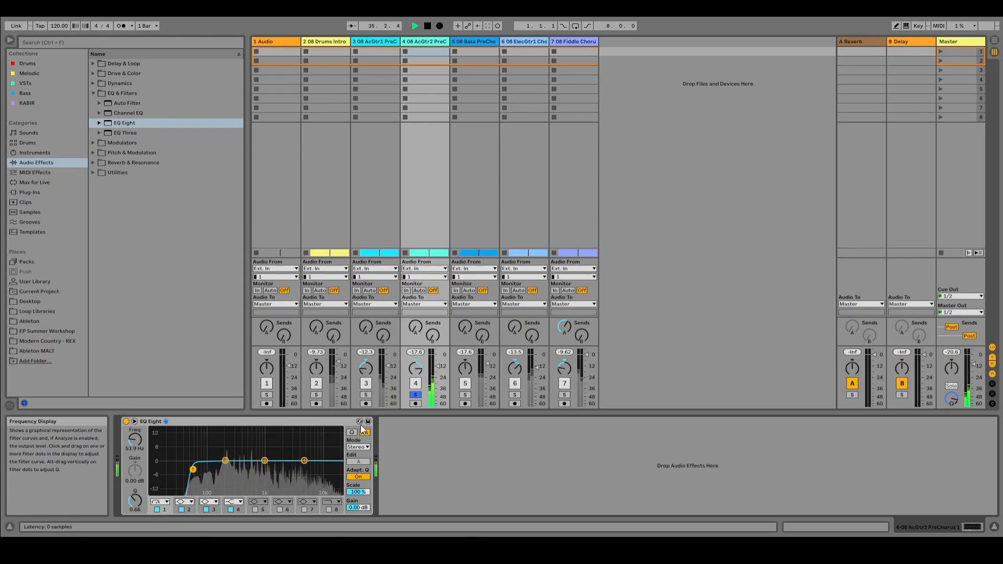
Step: Audition the AcGtr1 track in solo, unsolo it to hear the full mix, and stop playback in the Arrangement View
click(367, 396)
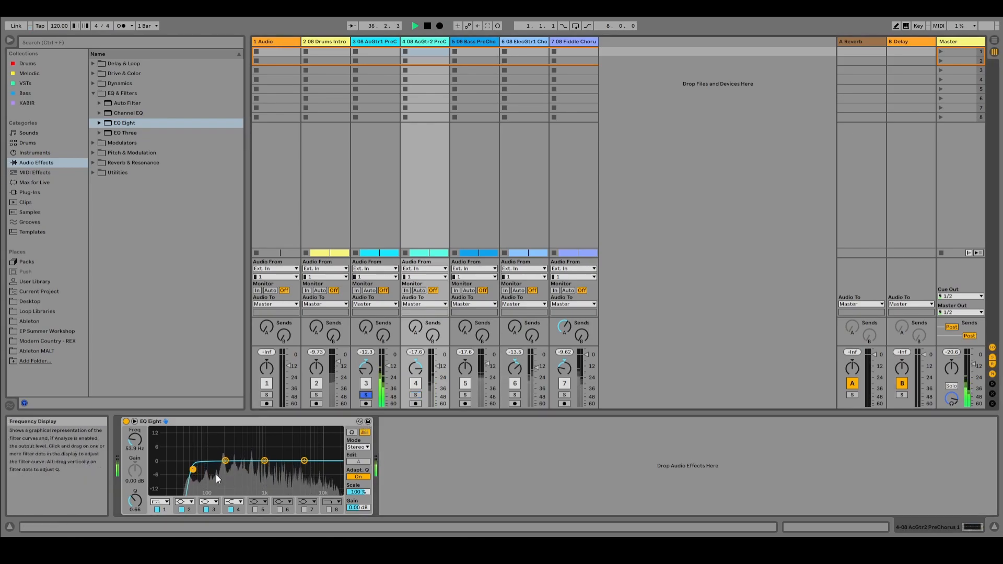
click(368, 396)
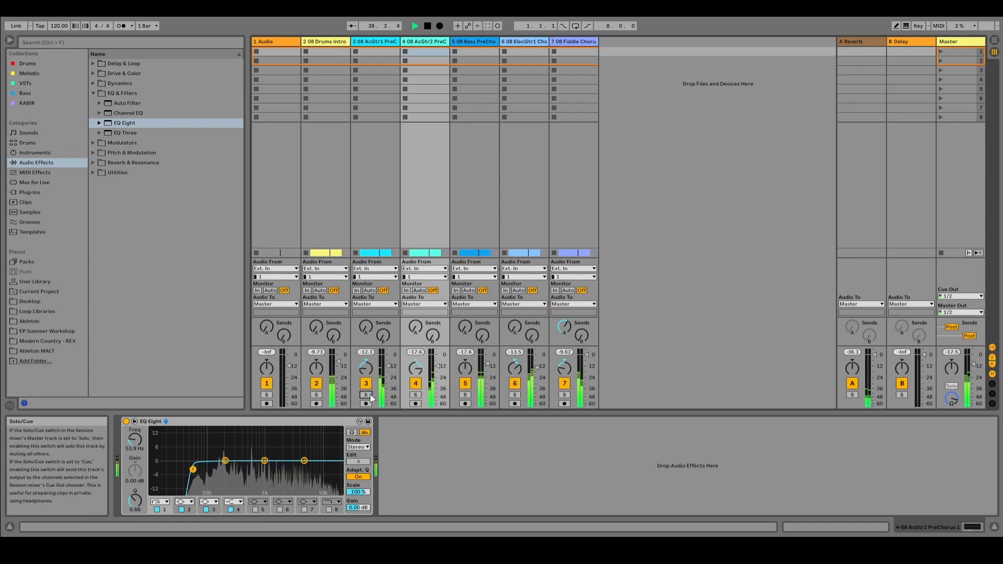
key(Tab)
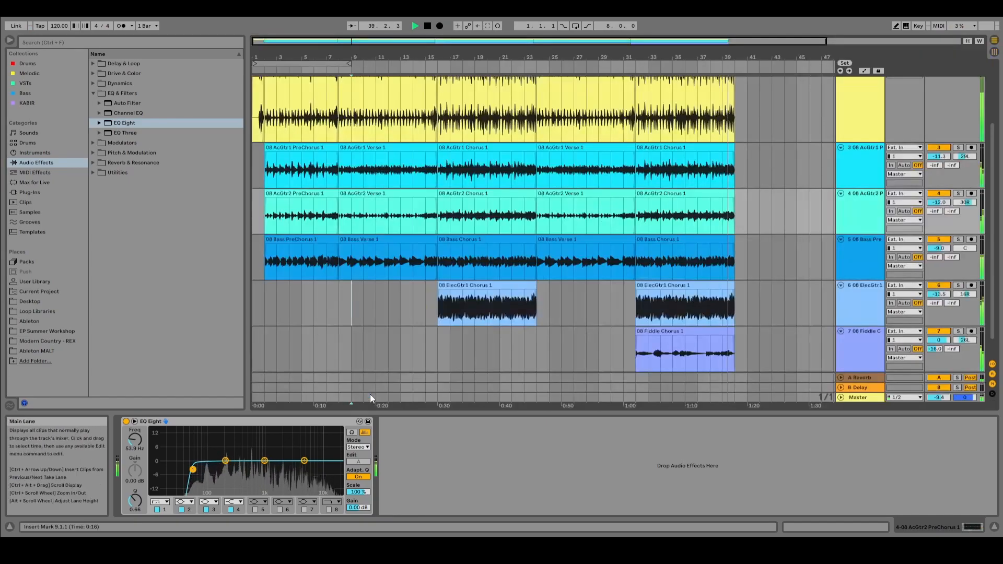
key(space)
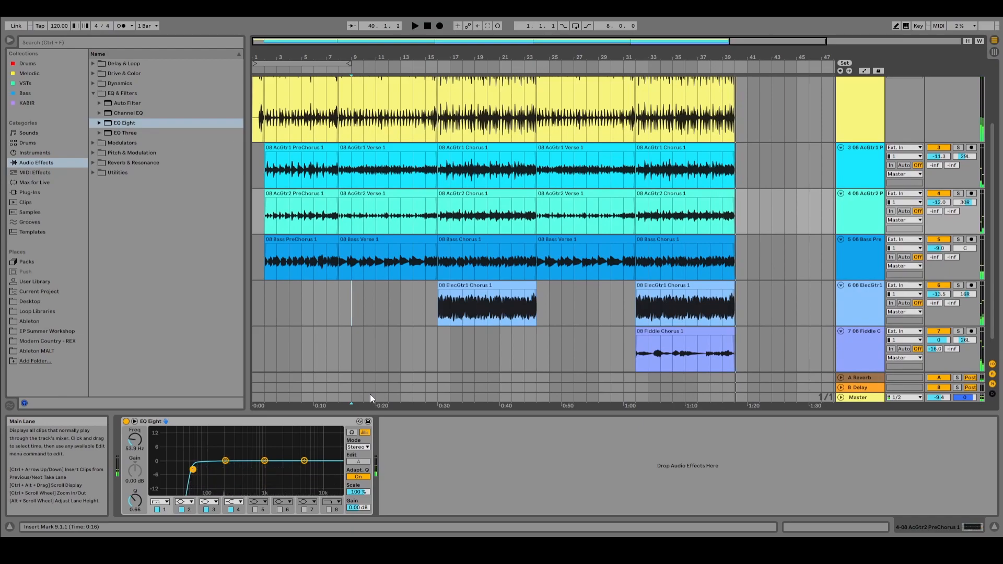
key(Tab)
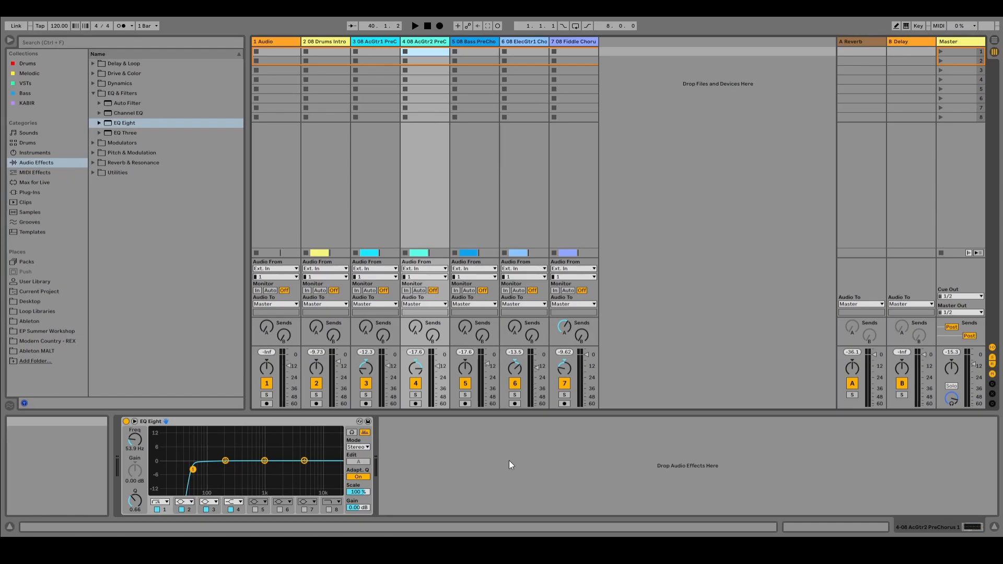
key(Tab)
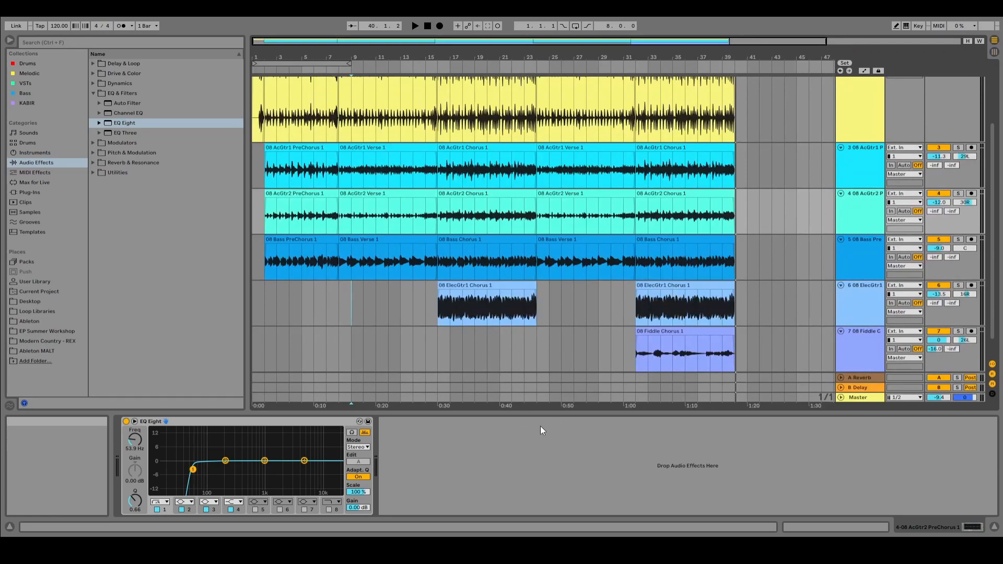